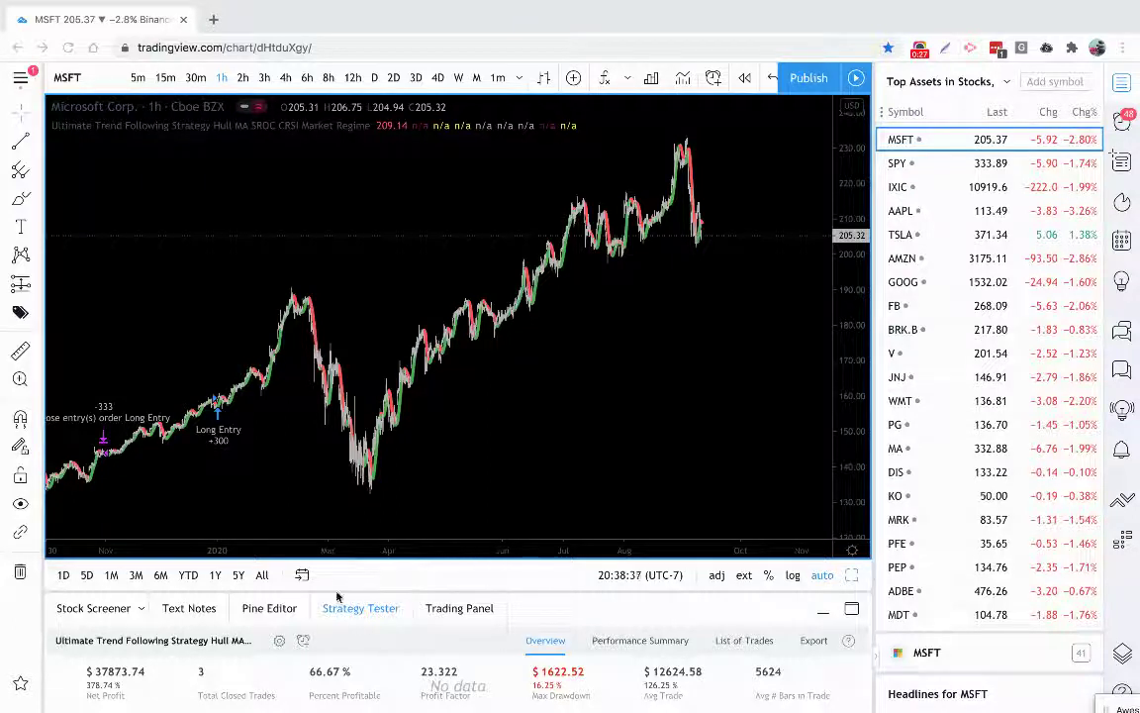
Look over the date range and trigger settings of the Ultimate Trend Following Strategy, then close its settings.
click(279, 642)
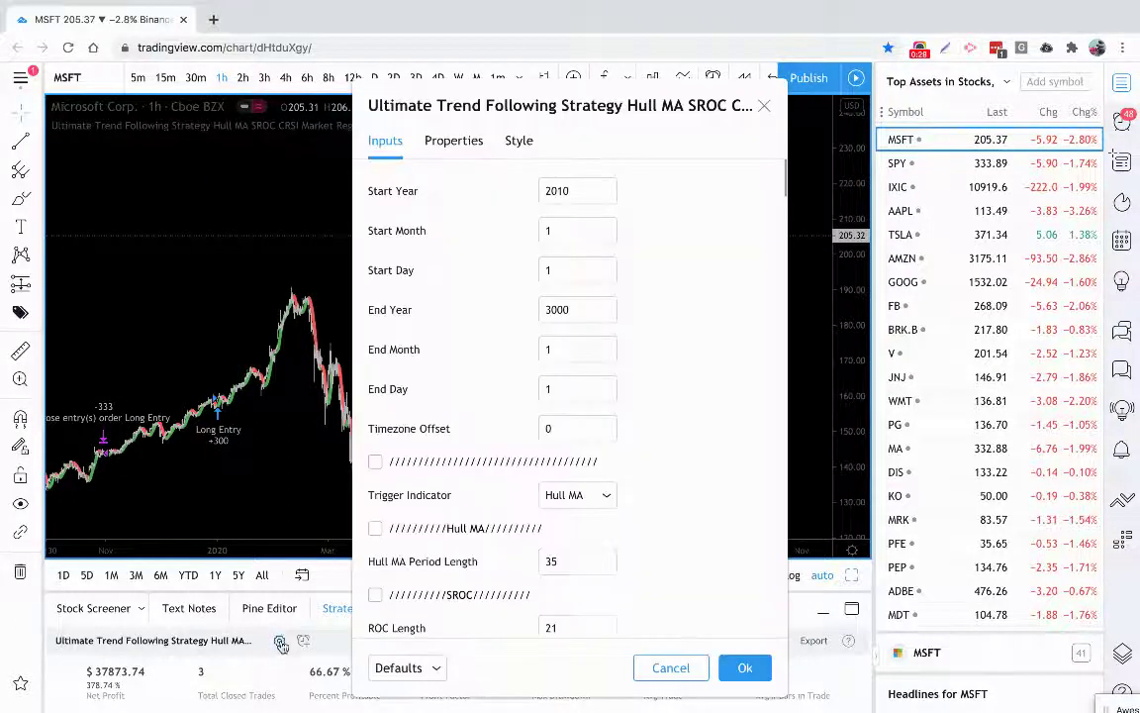
drag(450, 118, 754, 75)
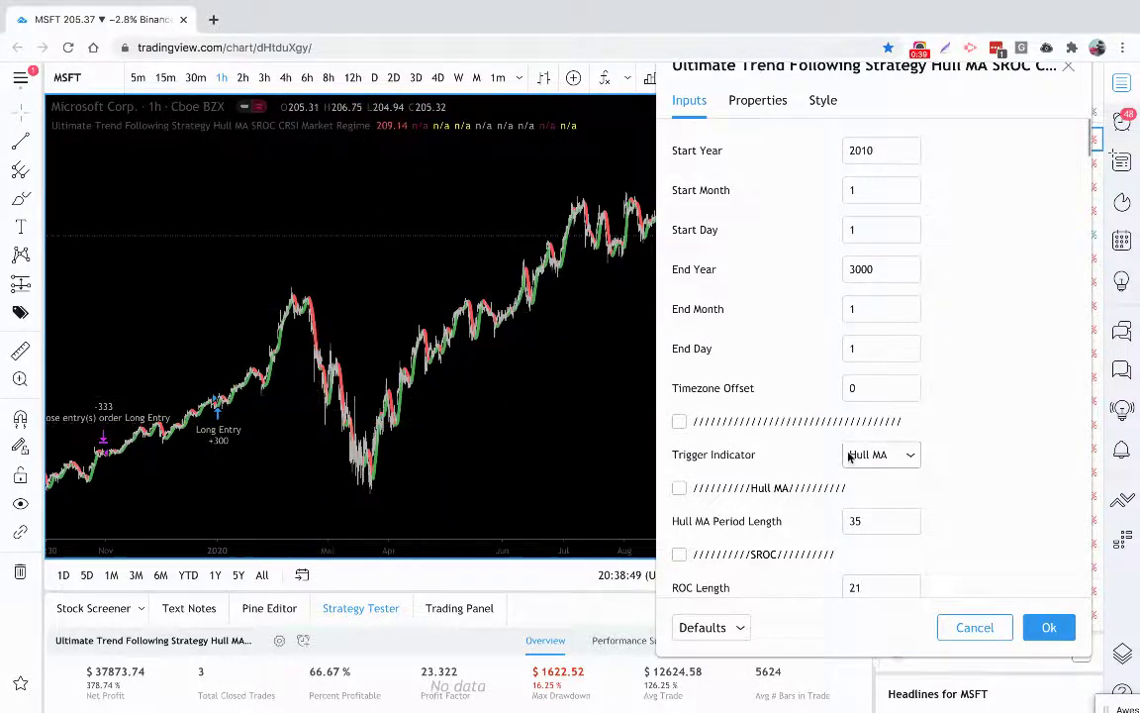
click(1055, 624)
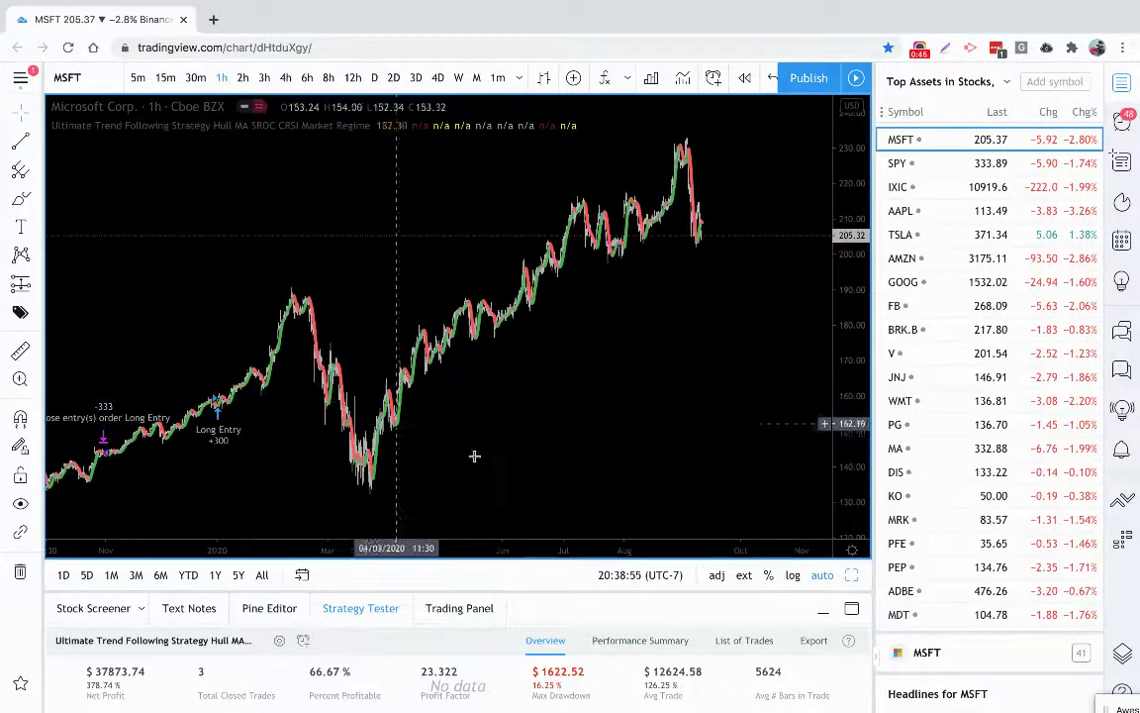
Examine the strategy's long entries and closing orders along the MSFT hourly chart, from 2016 through the latest candles.
click(399, 502)
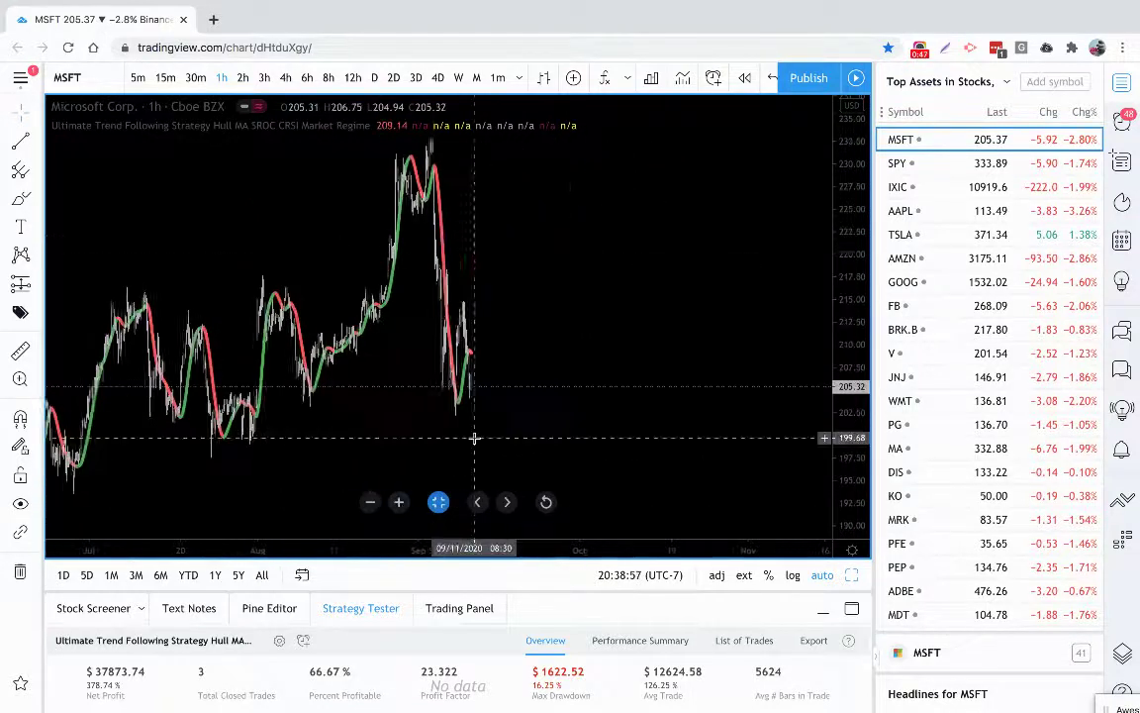
scroll(475, 437, left, 15)
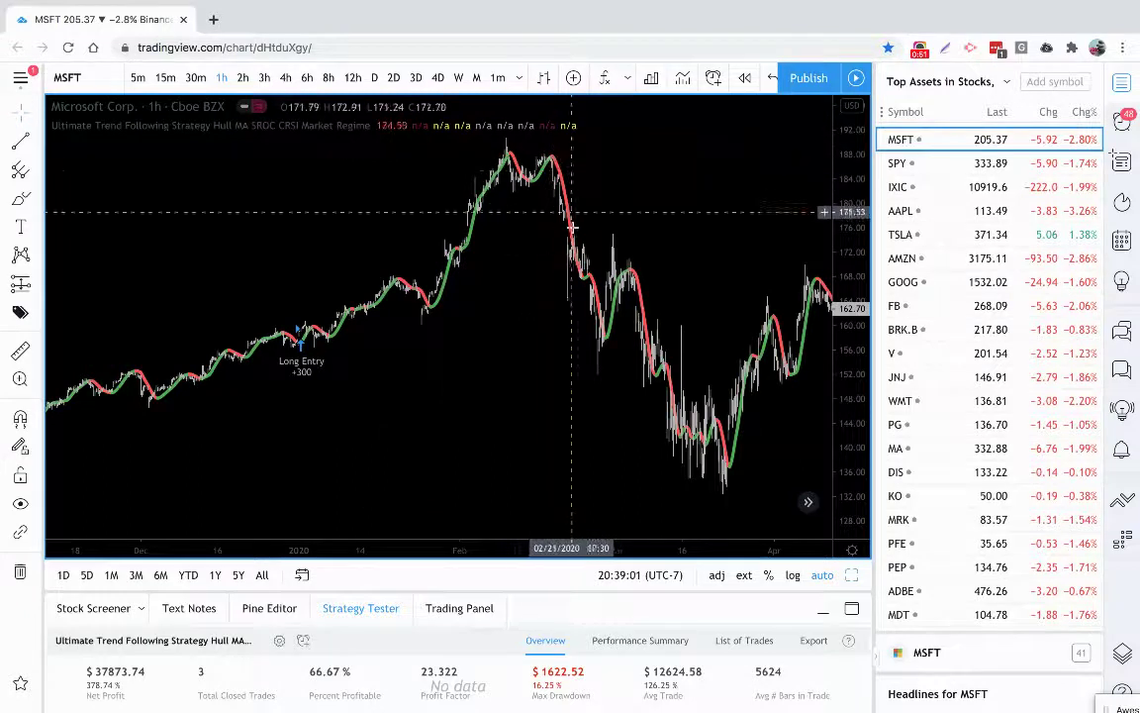
click(370, 502)
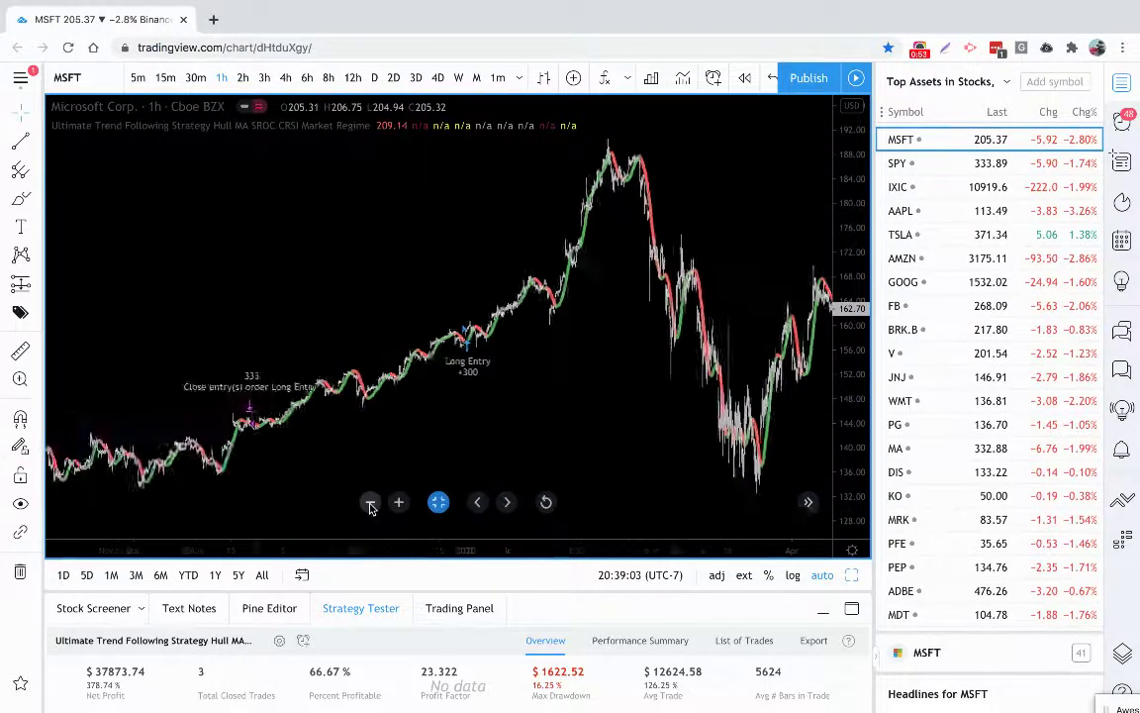
scroll(480, 388, right, 10)
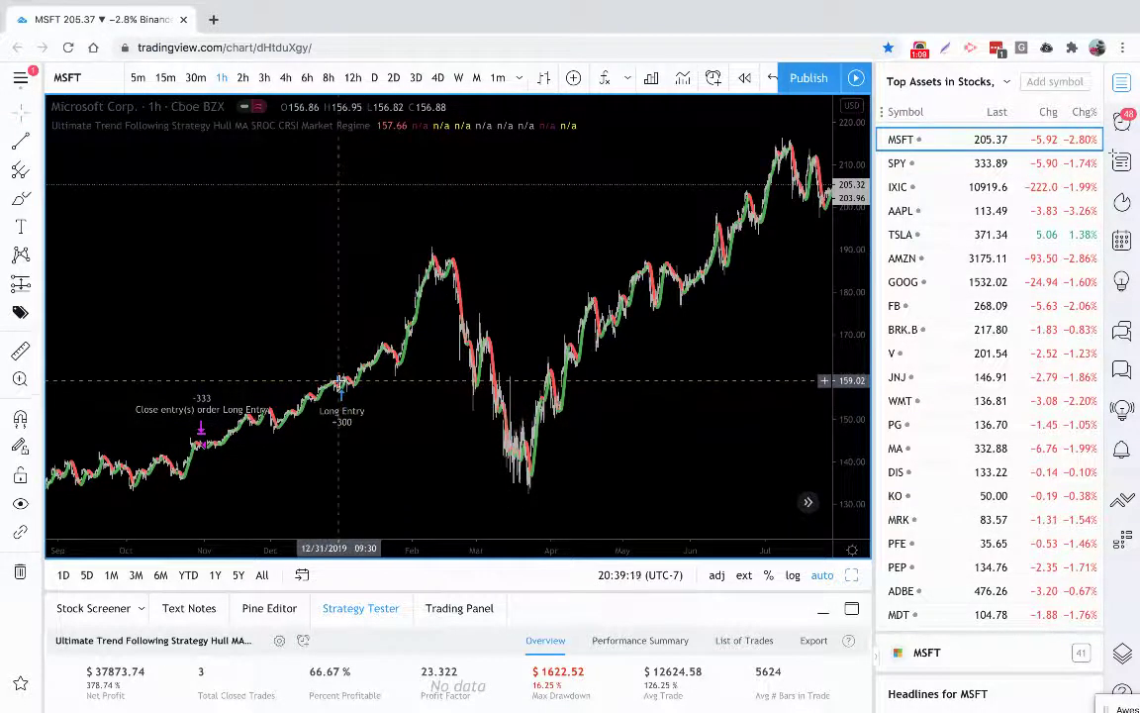
scroll(340, 380, left, 5)
scroll(347, 380, left, 5)
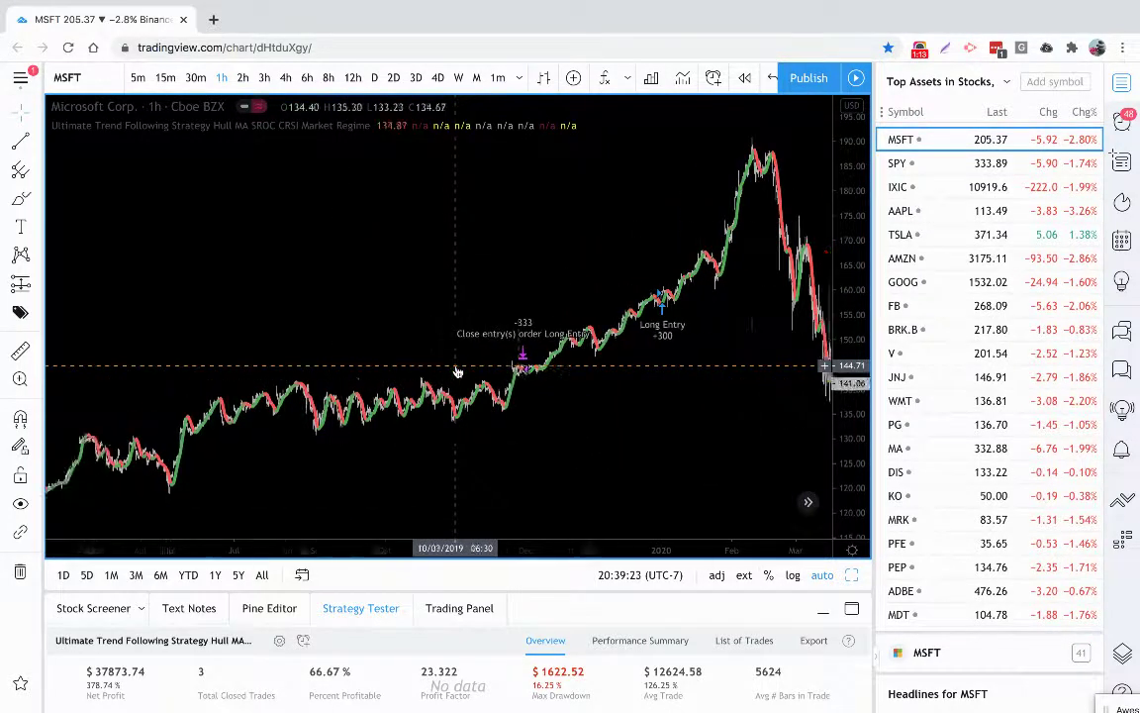
scroll(458, 371, left, 10)
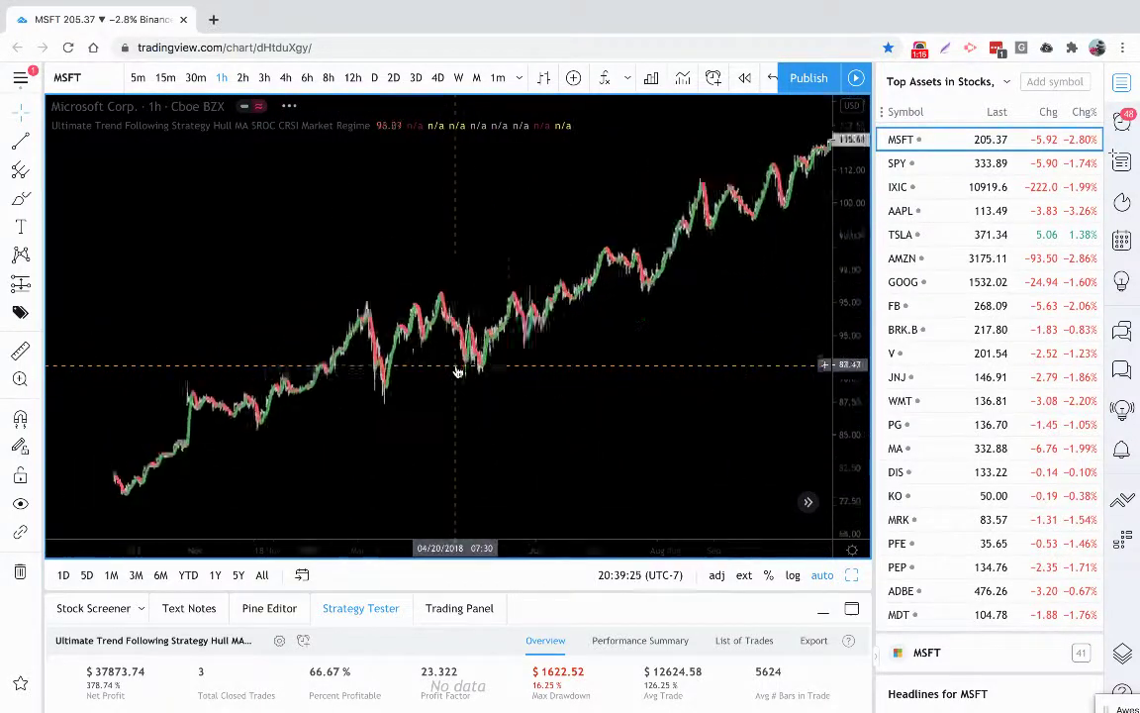
scroll(457, 371, left, 10)
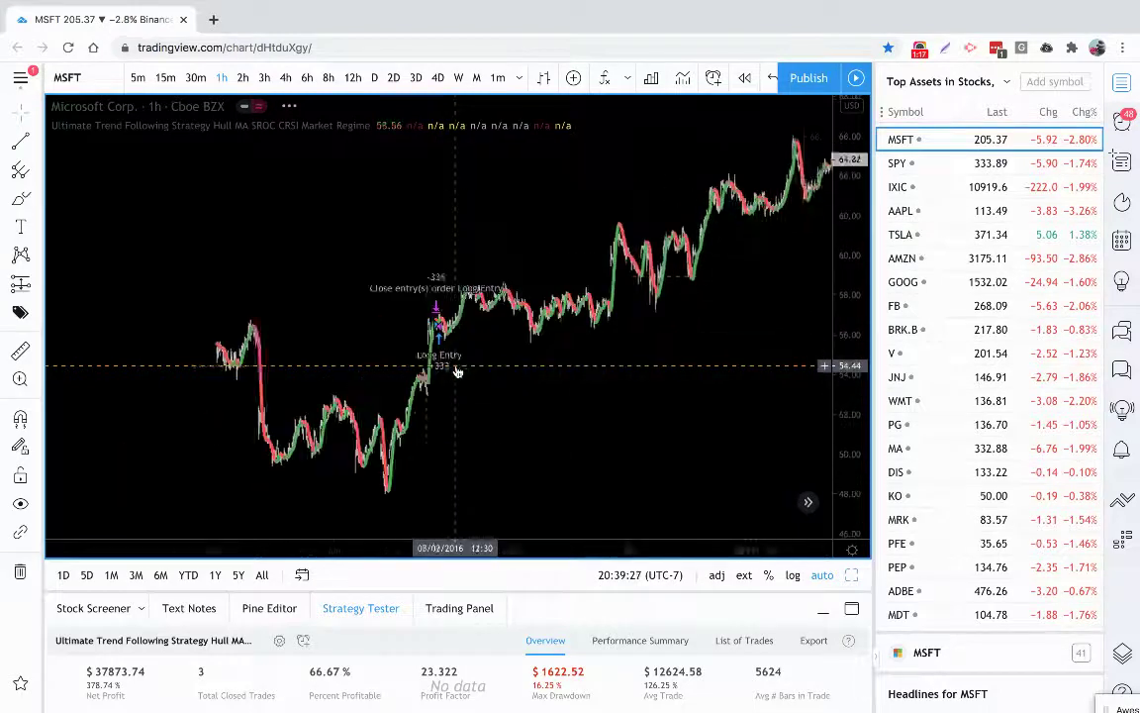
scroll(465, 356, left, 3)
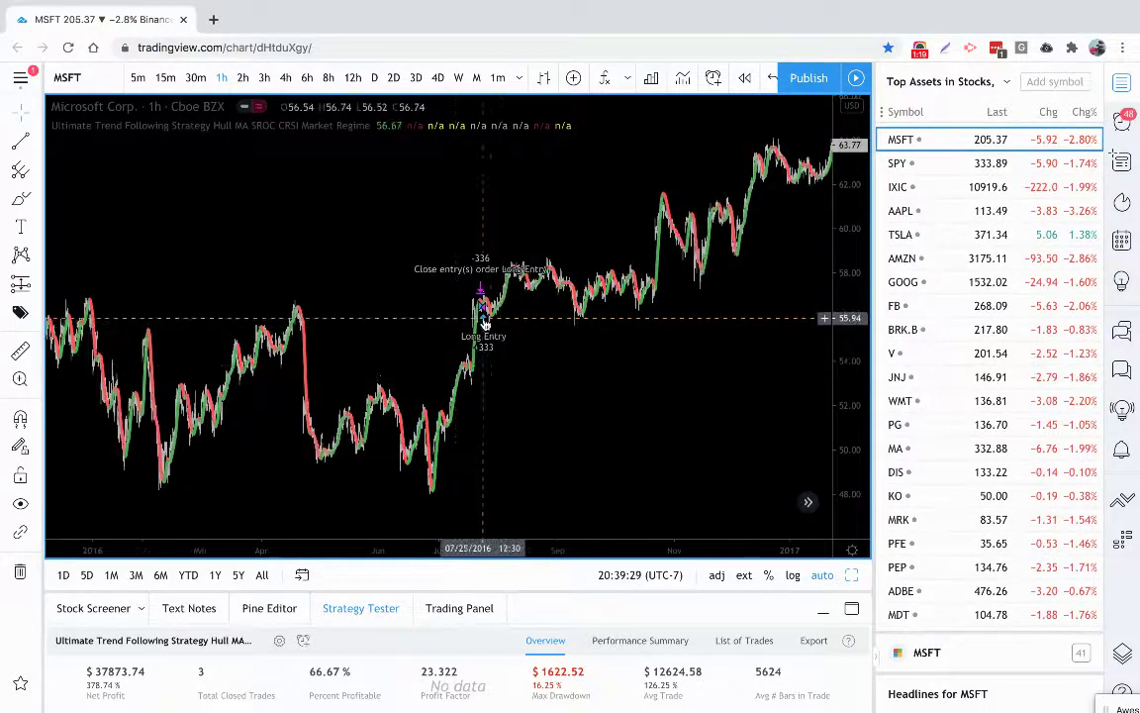
scroll(485, 324, right, 10)
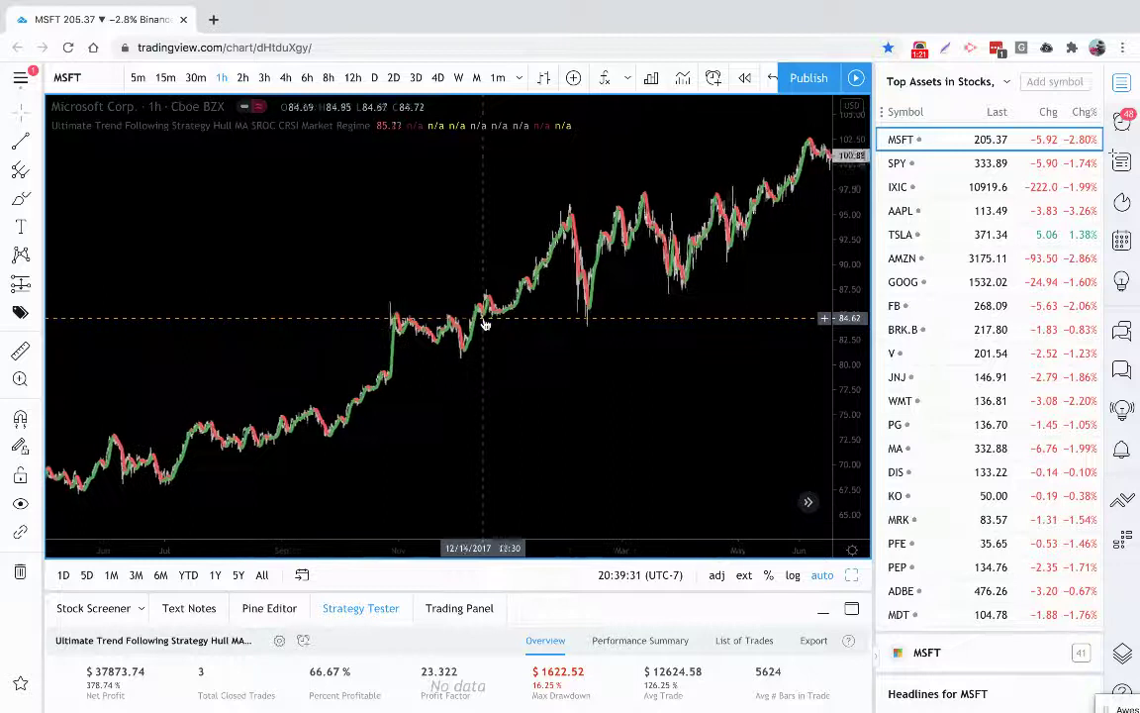
scroll(644, 297, right, 10)
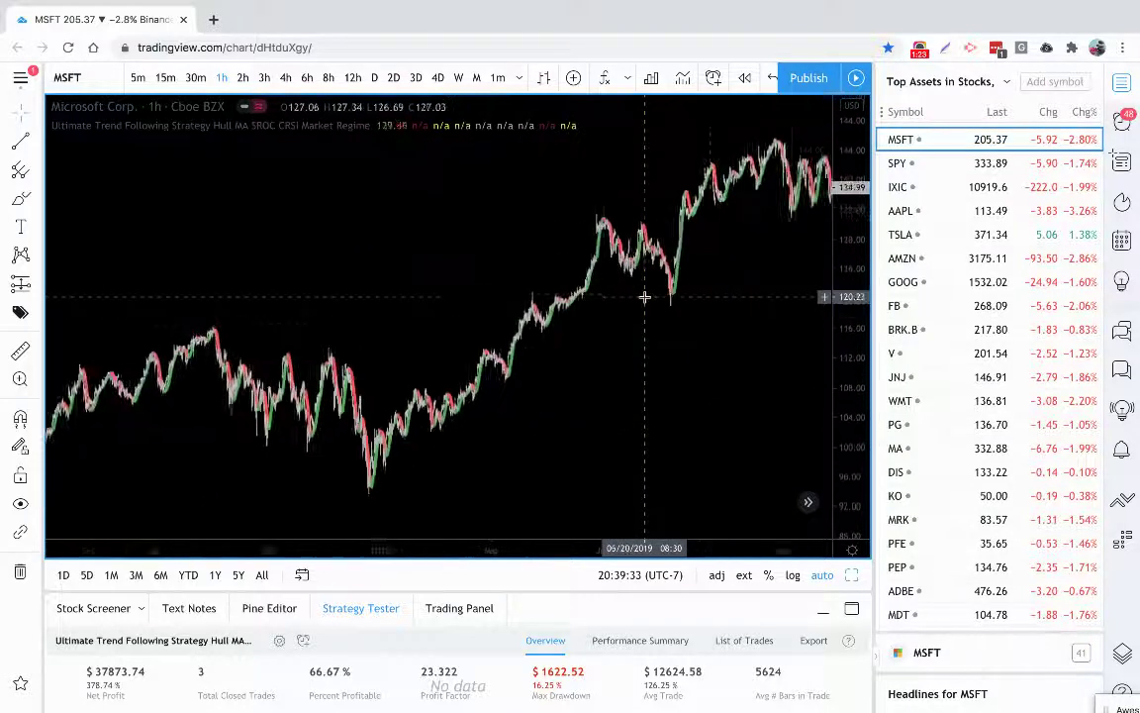
scroll(644, 297, down, 3)
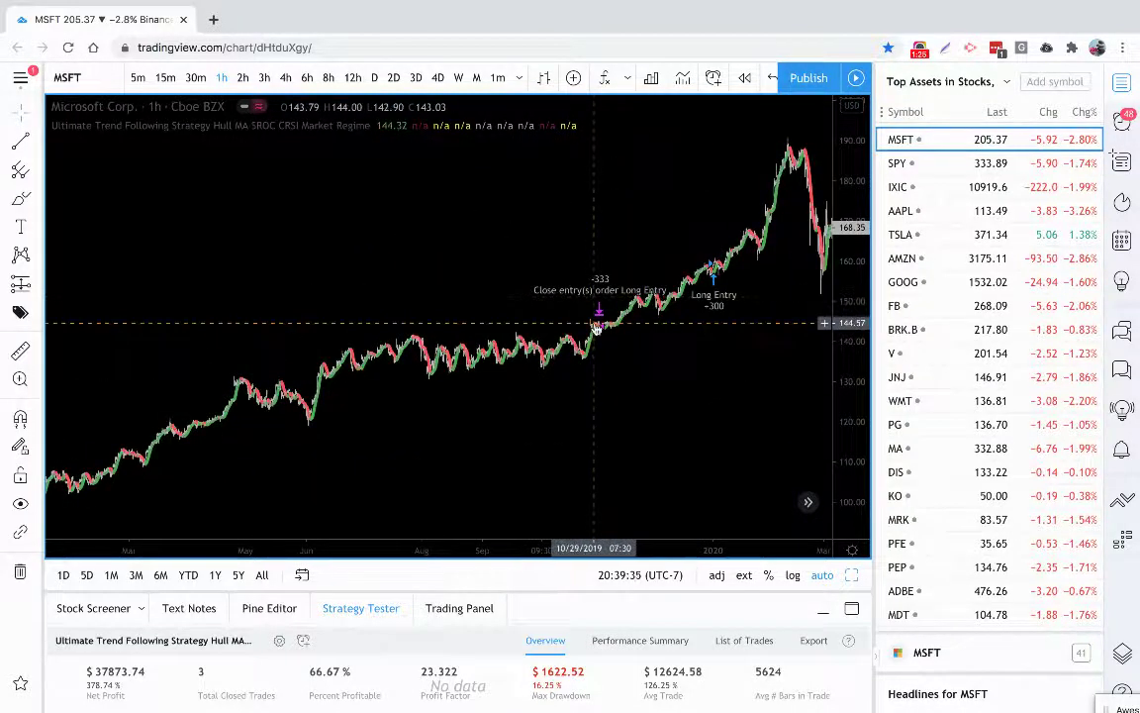
scroll(595, 337, right, 5)
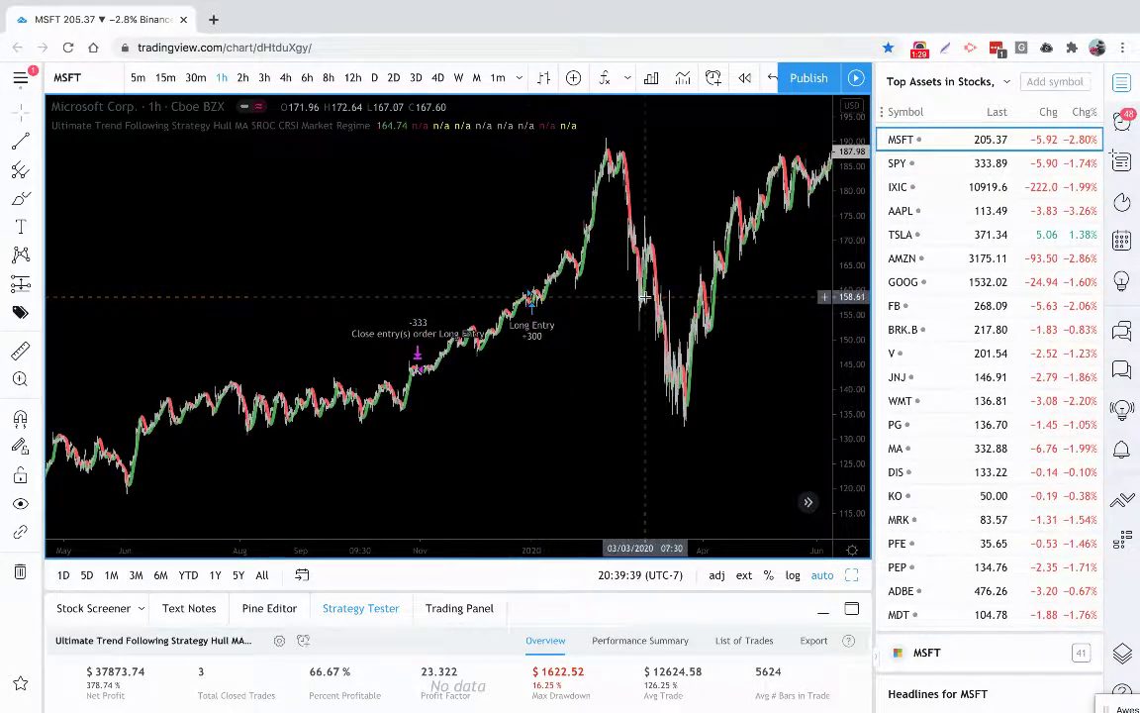
scroll(645, 296, right, 10)
scroll(644, 297, left, 10)
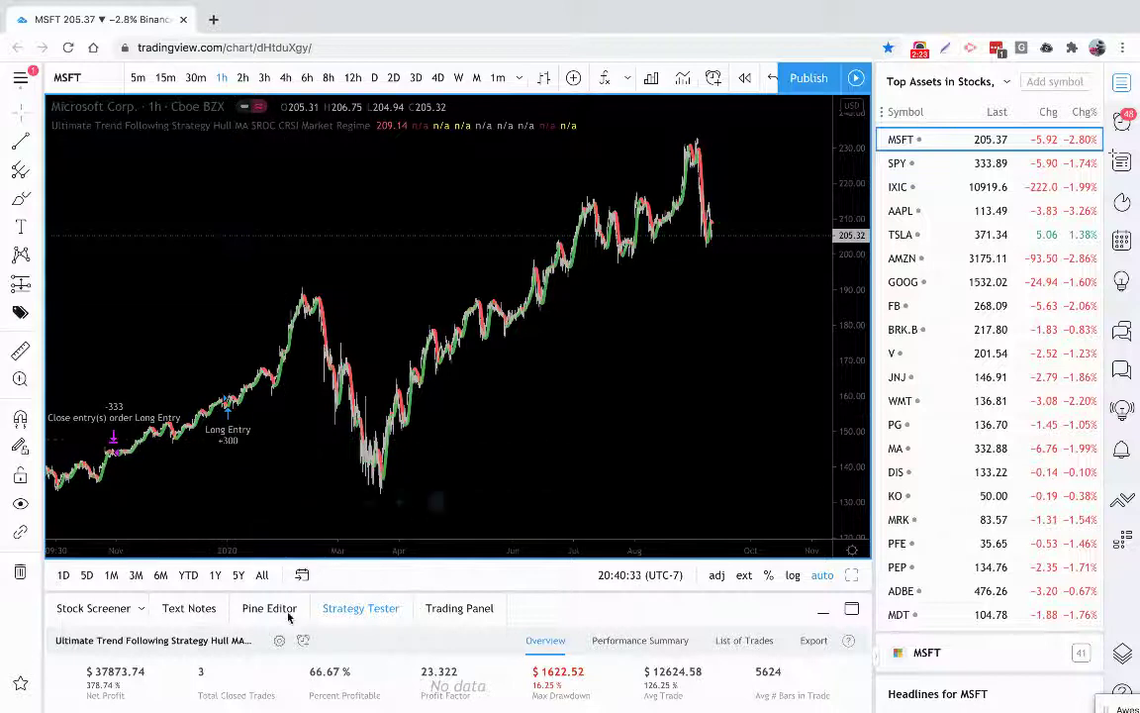
Open the strategy's input settings beside the chart and review the available Trigger Indicator options.
click(281, 642)
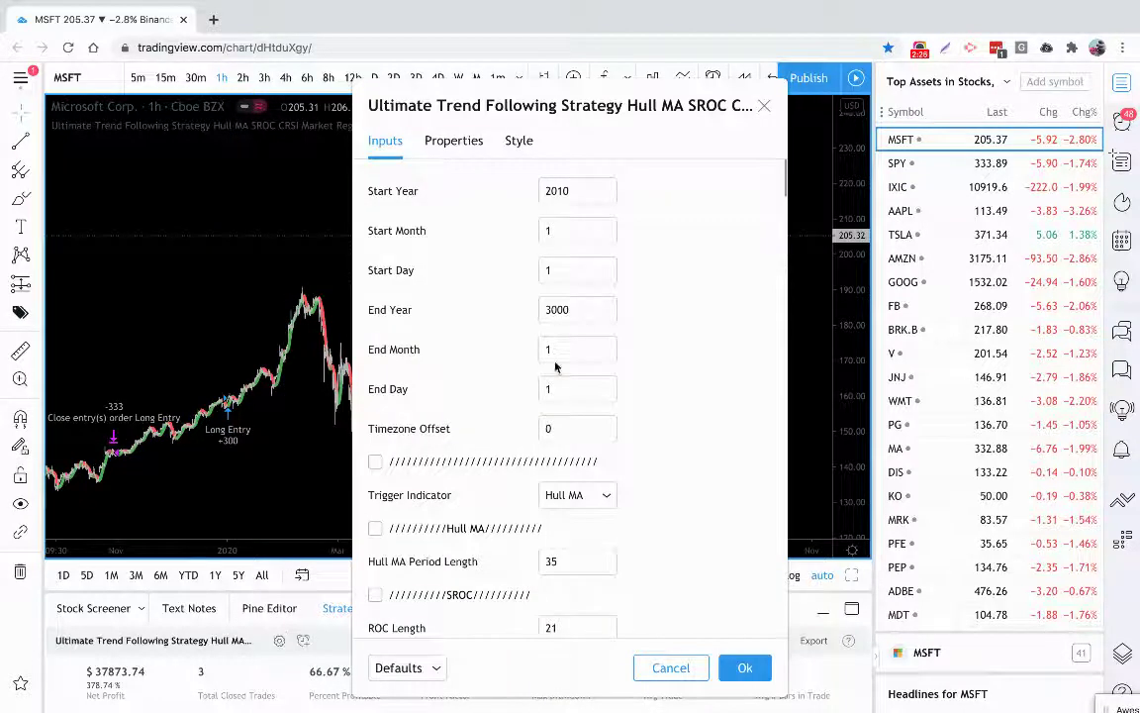
drag(471, 105, 781, 71)
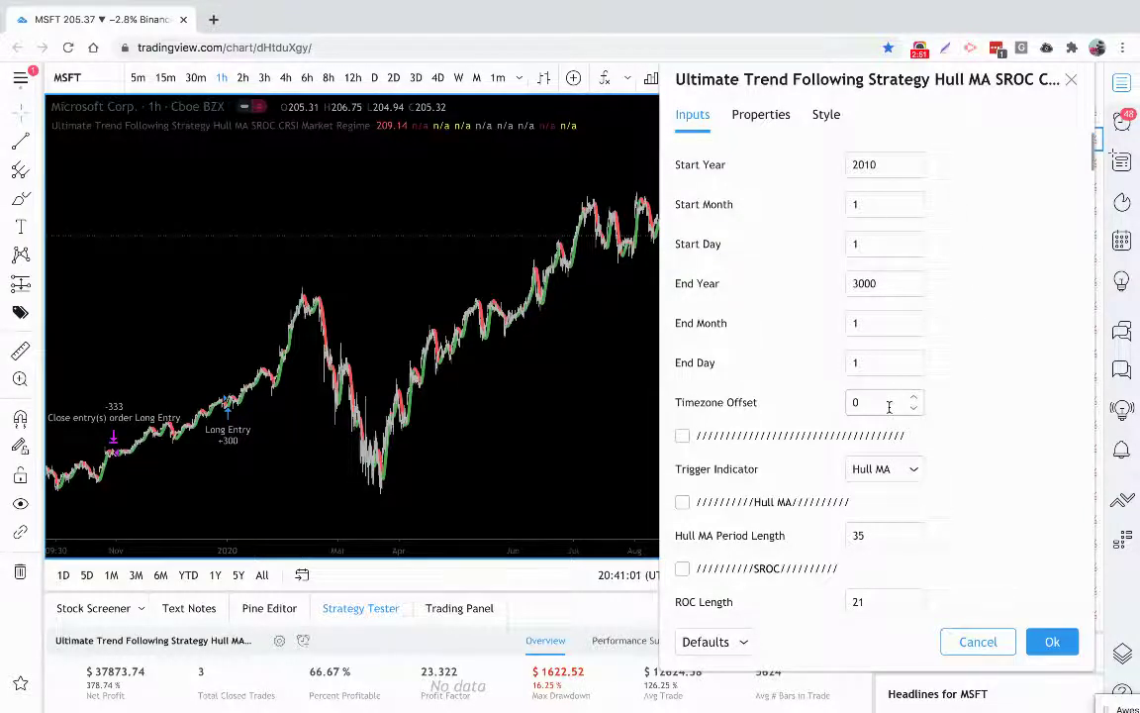
scroll(1011, 376, down, 3)
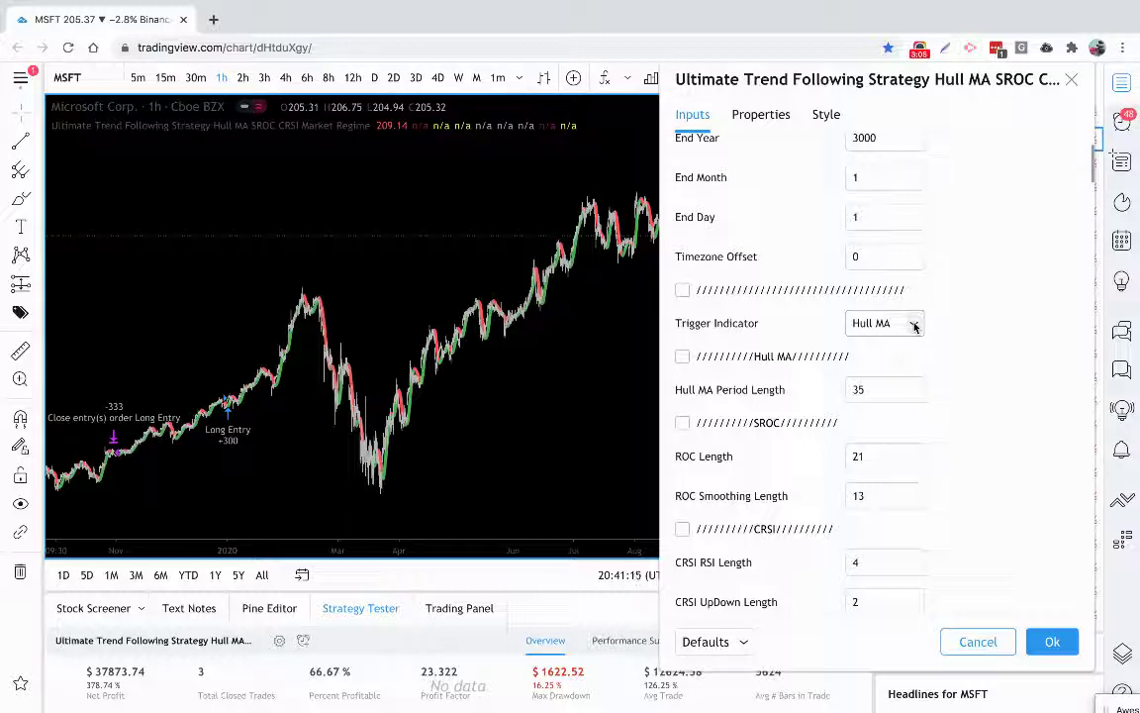
click(915, 327)
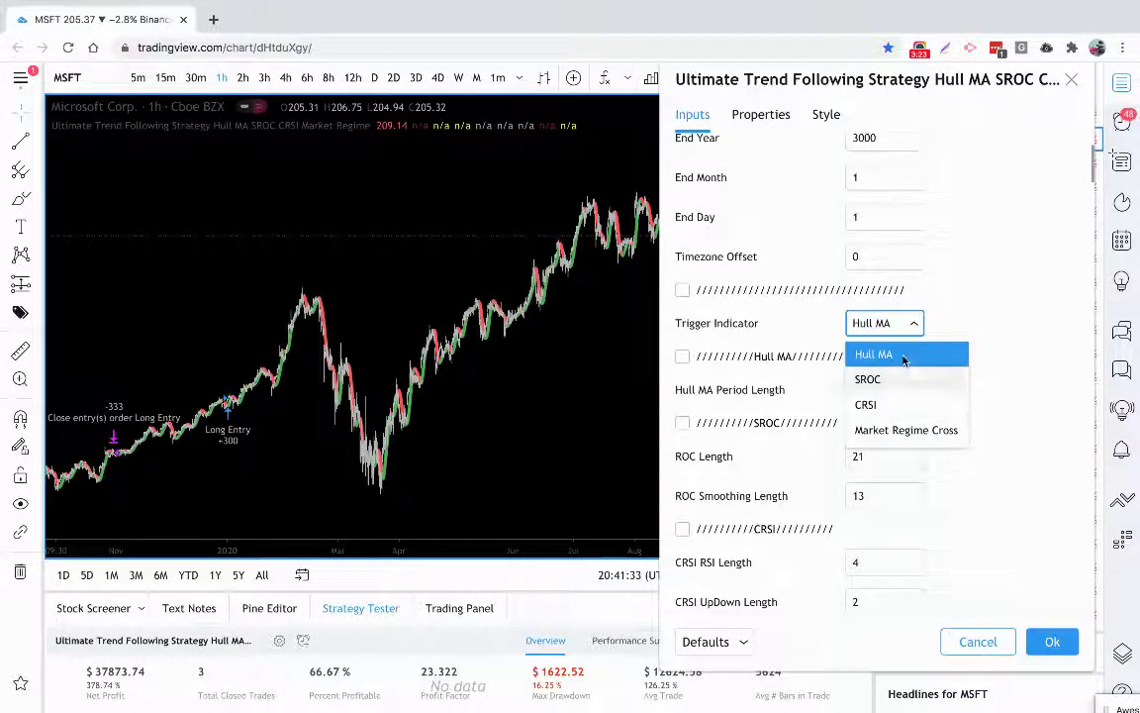
click(930, 277)
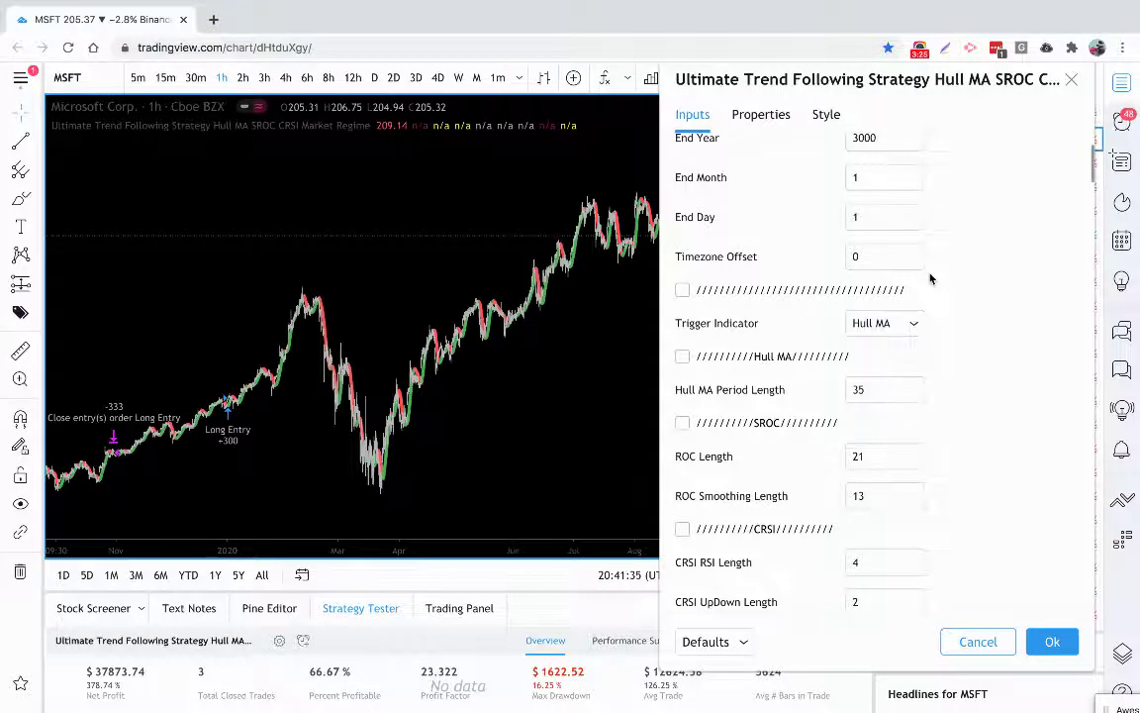
Set the Hull MA Period Length to 10 and check the strategy's performance overview.
scroll(929, 278, down, 3)
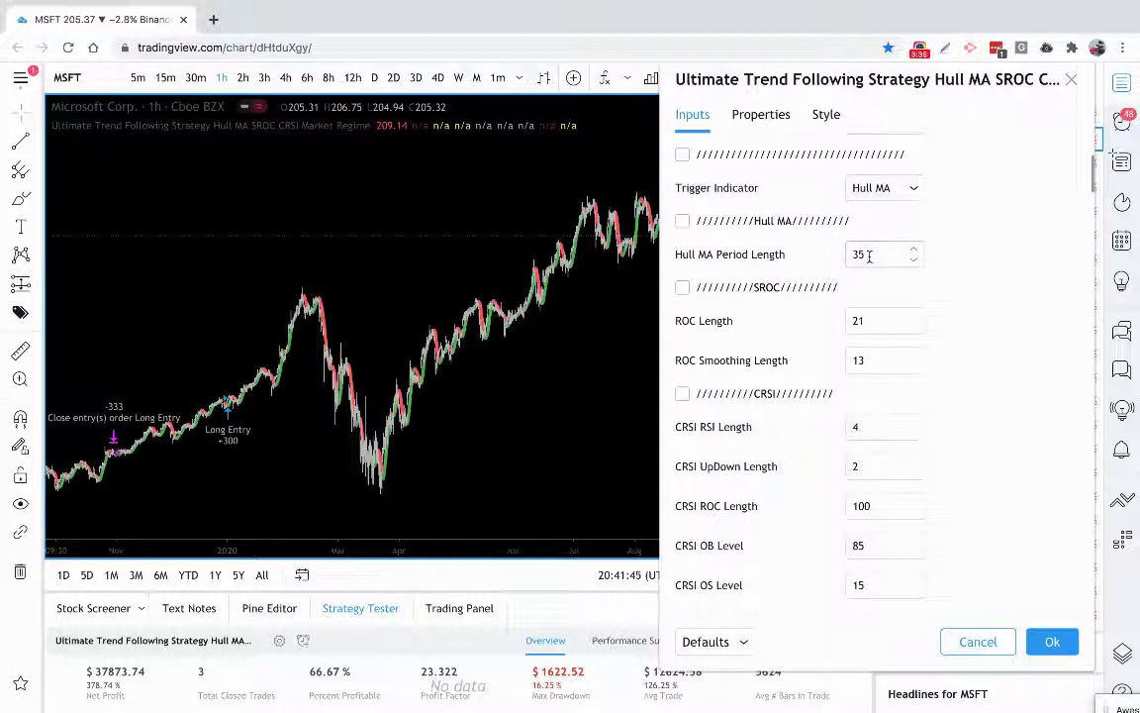
click(870, 256)
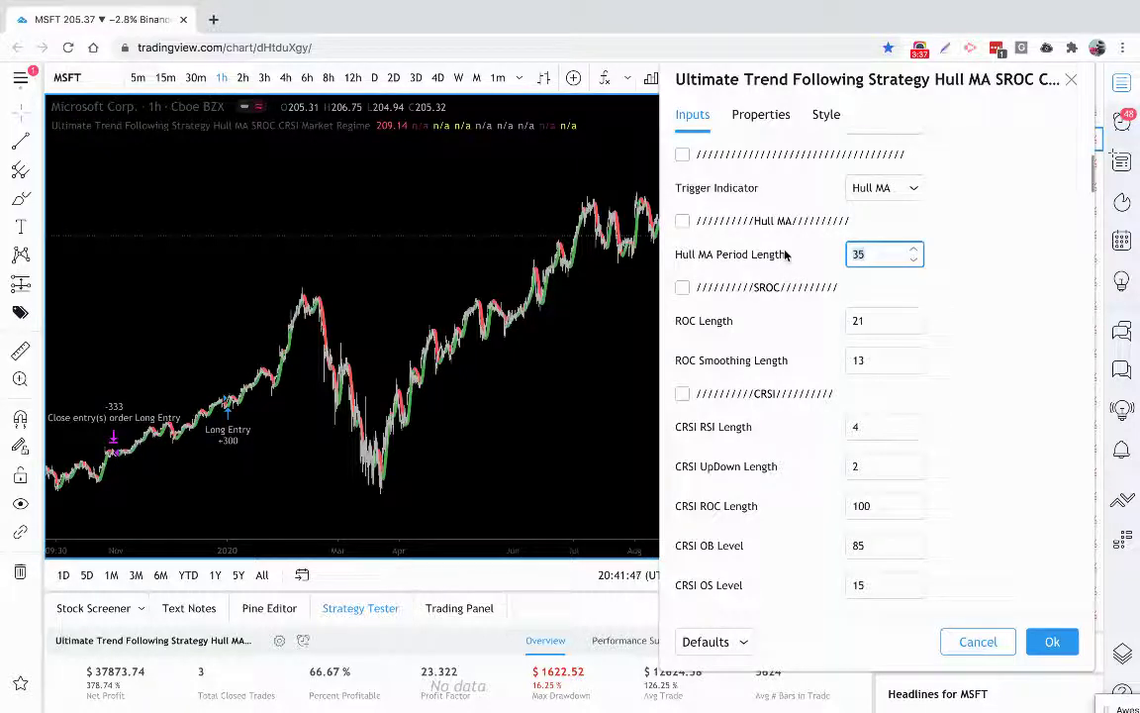
text(10)
click(973, 276)
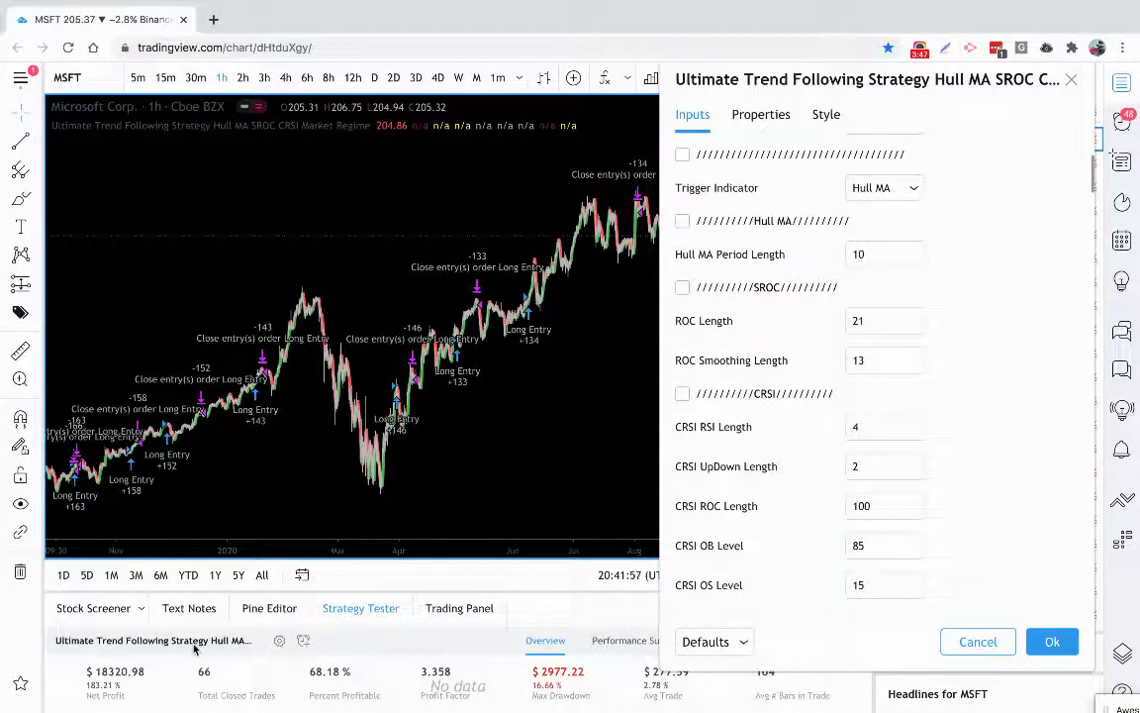
mouse_move(442, 505)
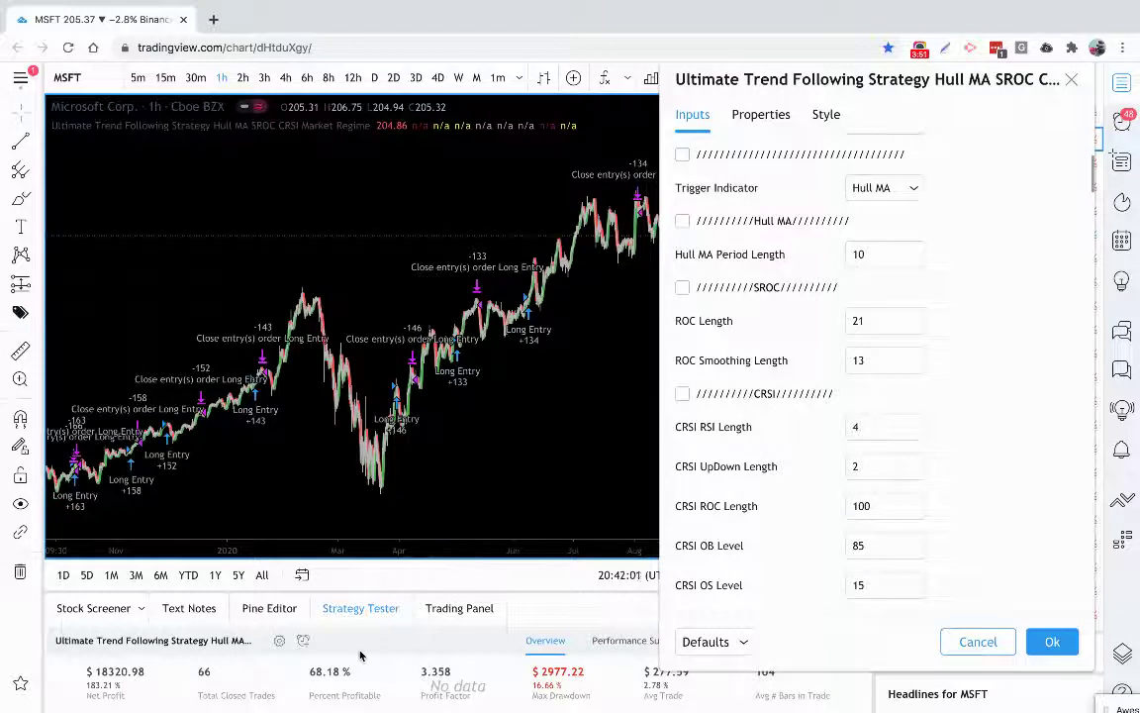
mouse_move(489, 529)
Set the Hull MA Period Length back to 35.
click(876, 254)
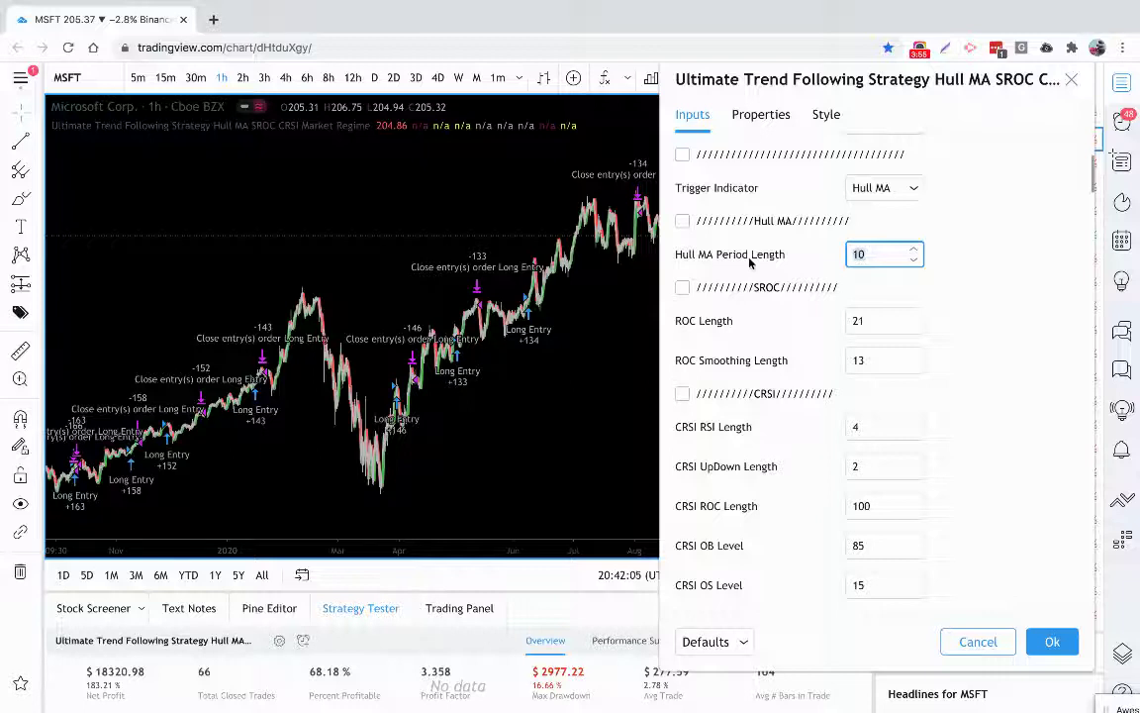
text(35)
click(962, 240)
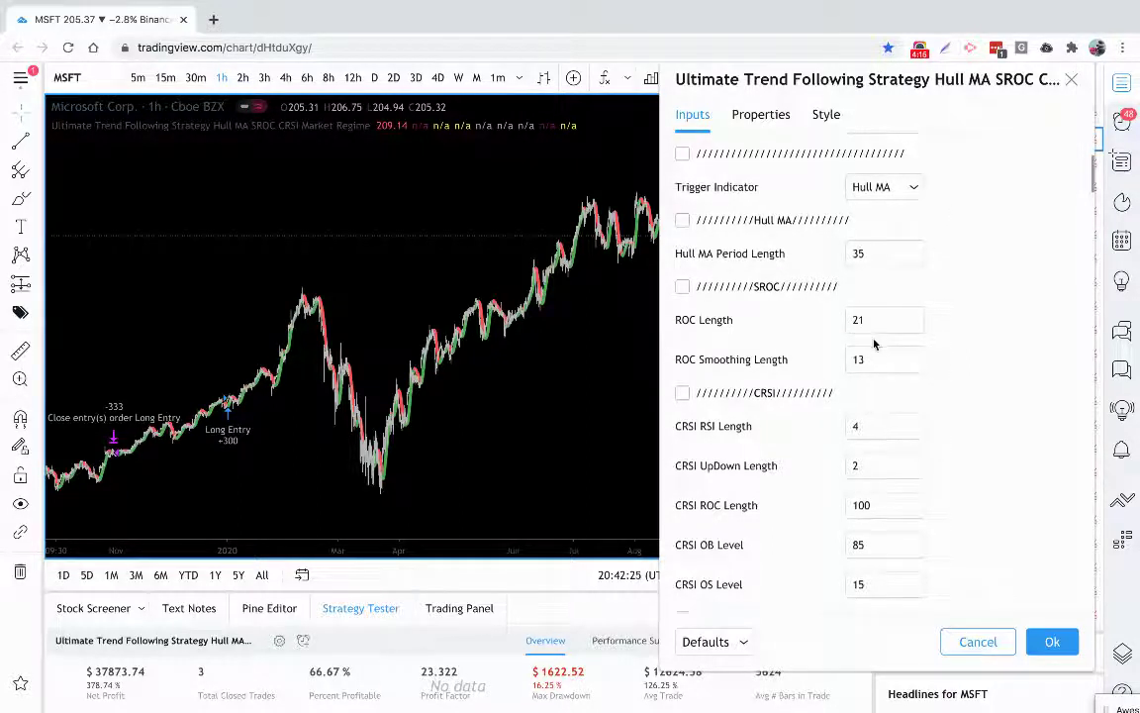
Review the SROC, CRSI, Market Regime 1 and Market Regime 2 parameters in the strategy inputs.
scroll(850, 336, down, 2)
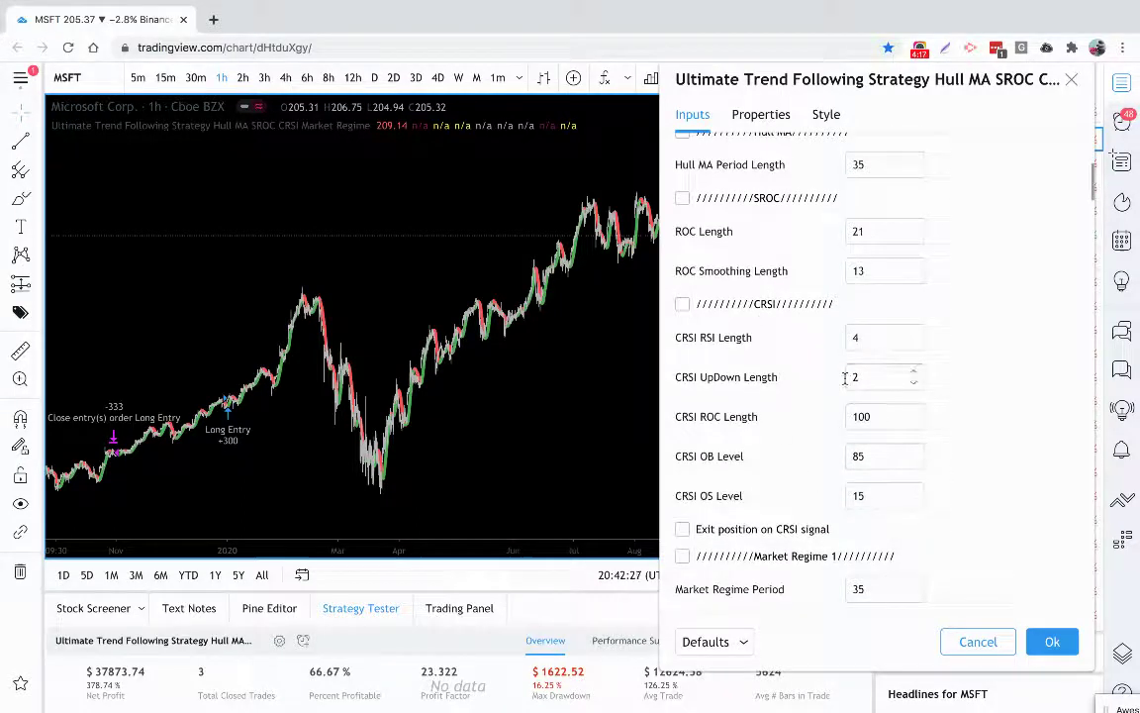
scroll(844, 378, down, 1)
scroll(846, 377, down, 8)
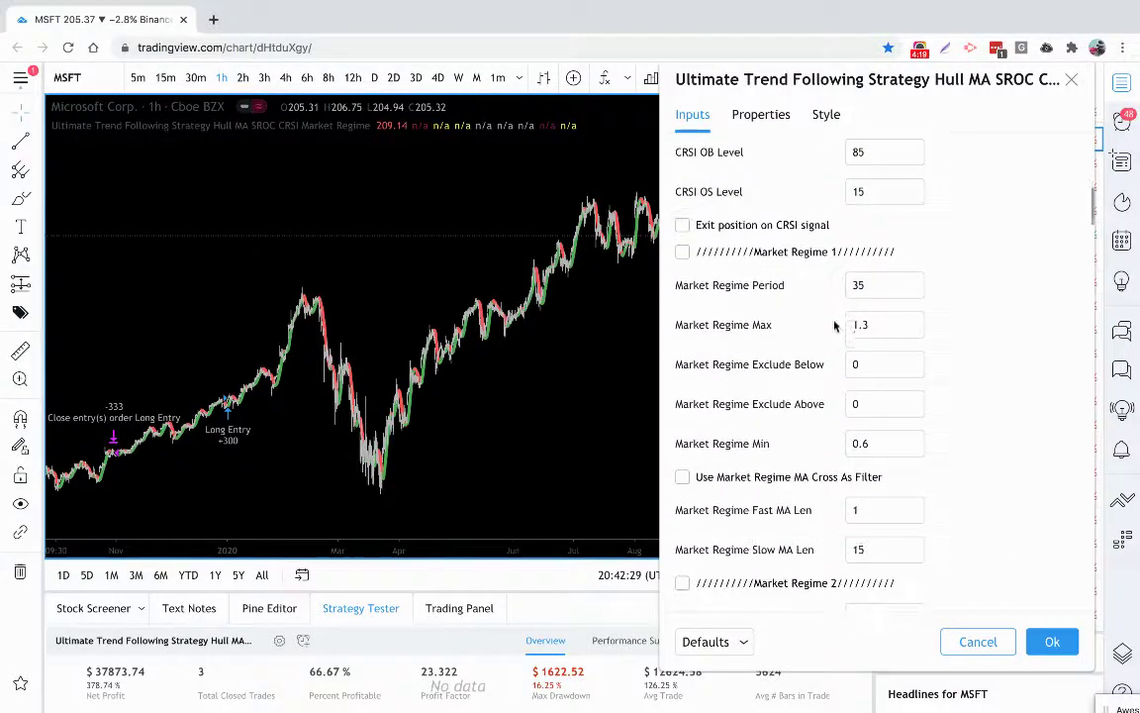
scroll(863, 435, down, 3)
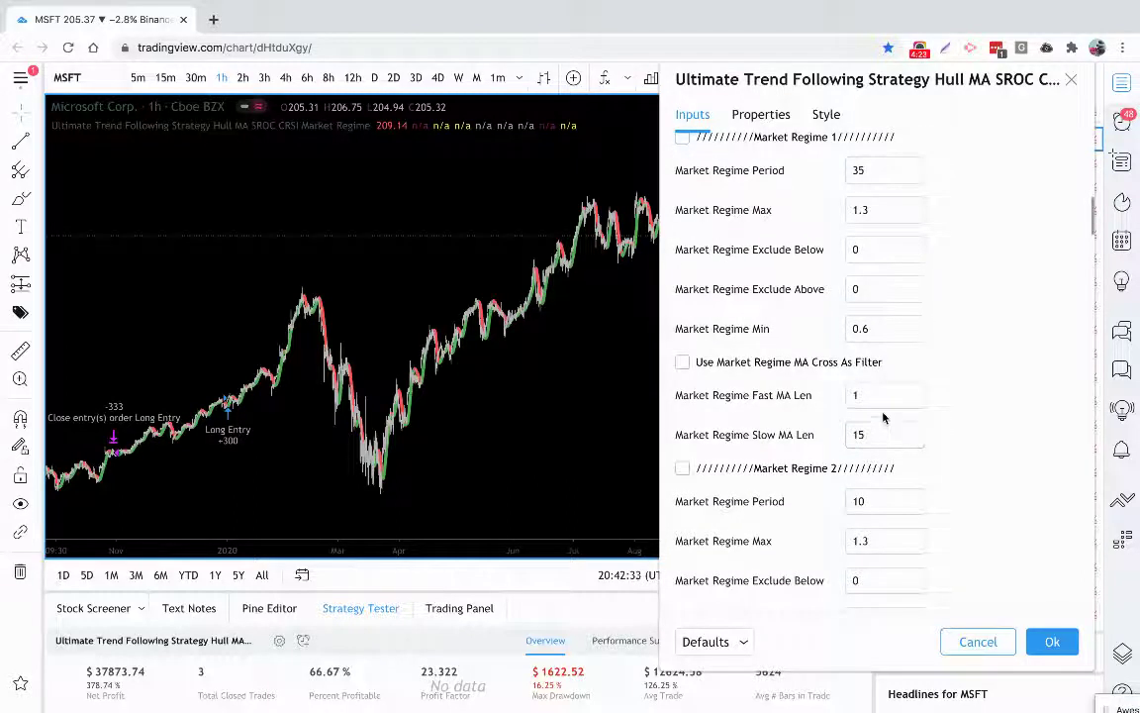
scroll(882, 416, up, 4)
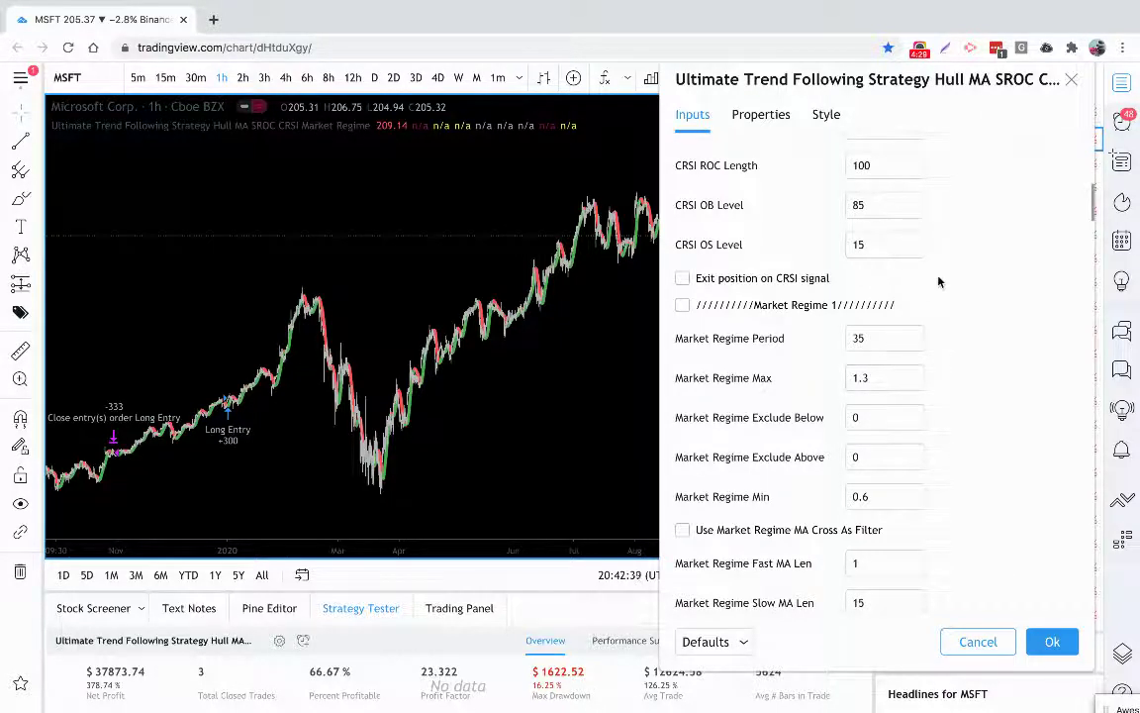
scroll(939, 282, down, 2)
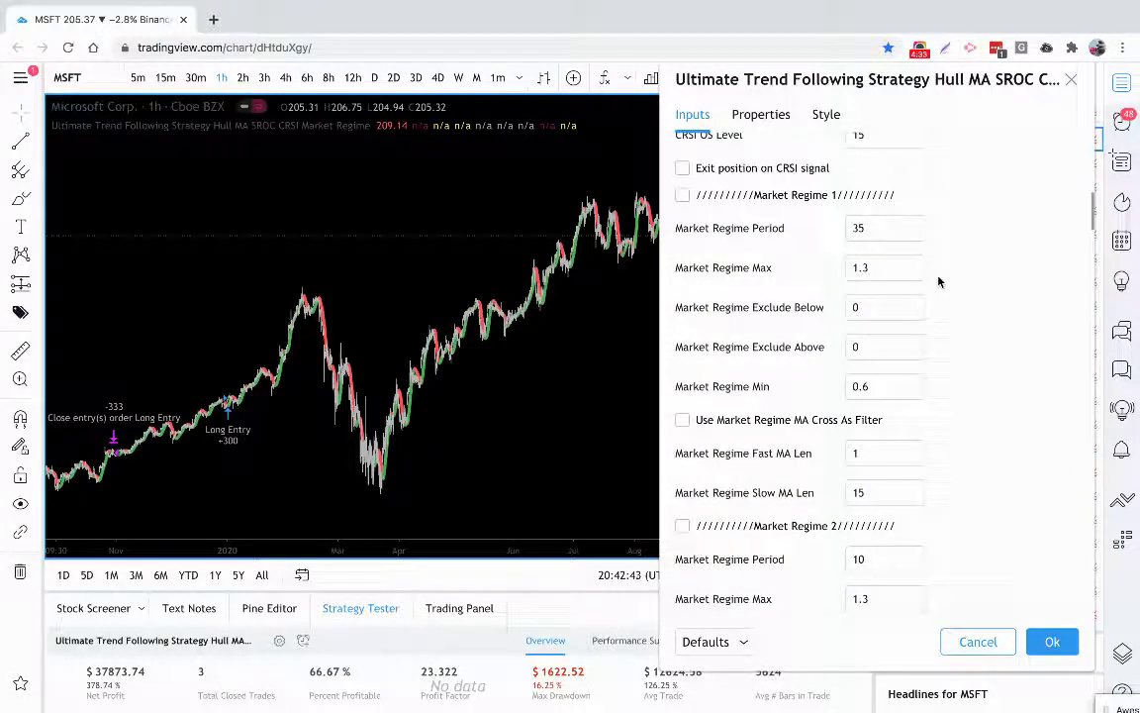
scroll(939, 282, down, 7)
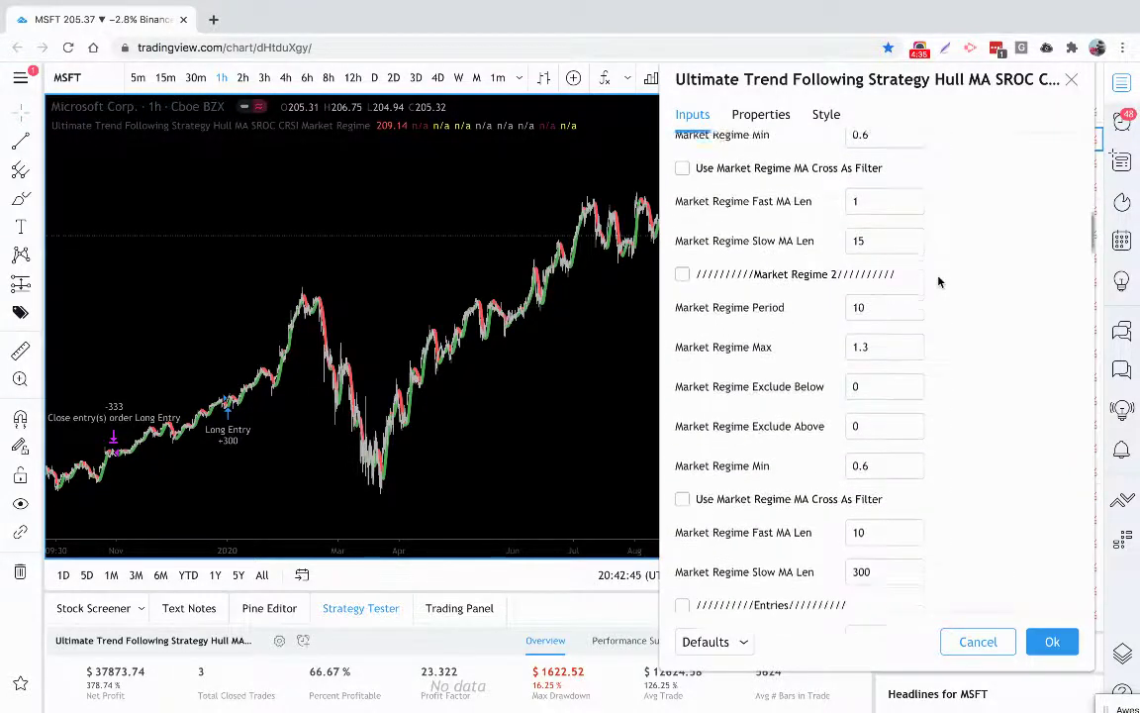
Compare the backtest with Direction Of Trades set to Short and to Both, and set it back to Long.
scroll(940, 282, down, 3)
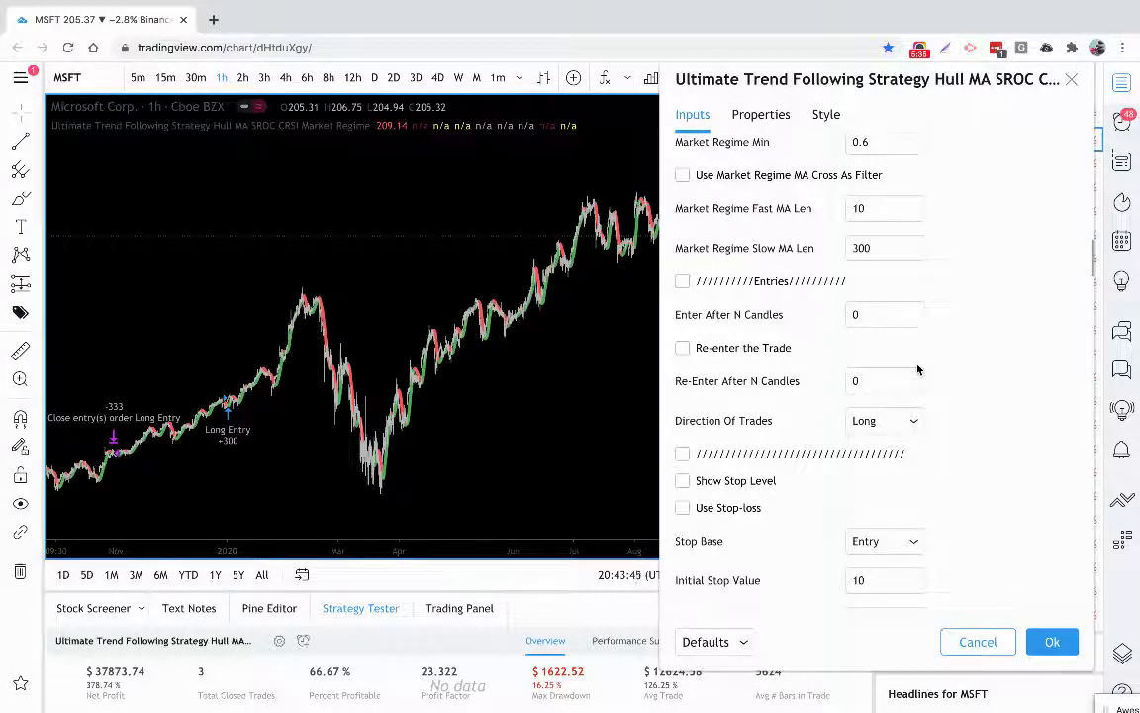
click(916, 420)
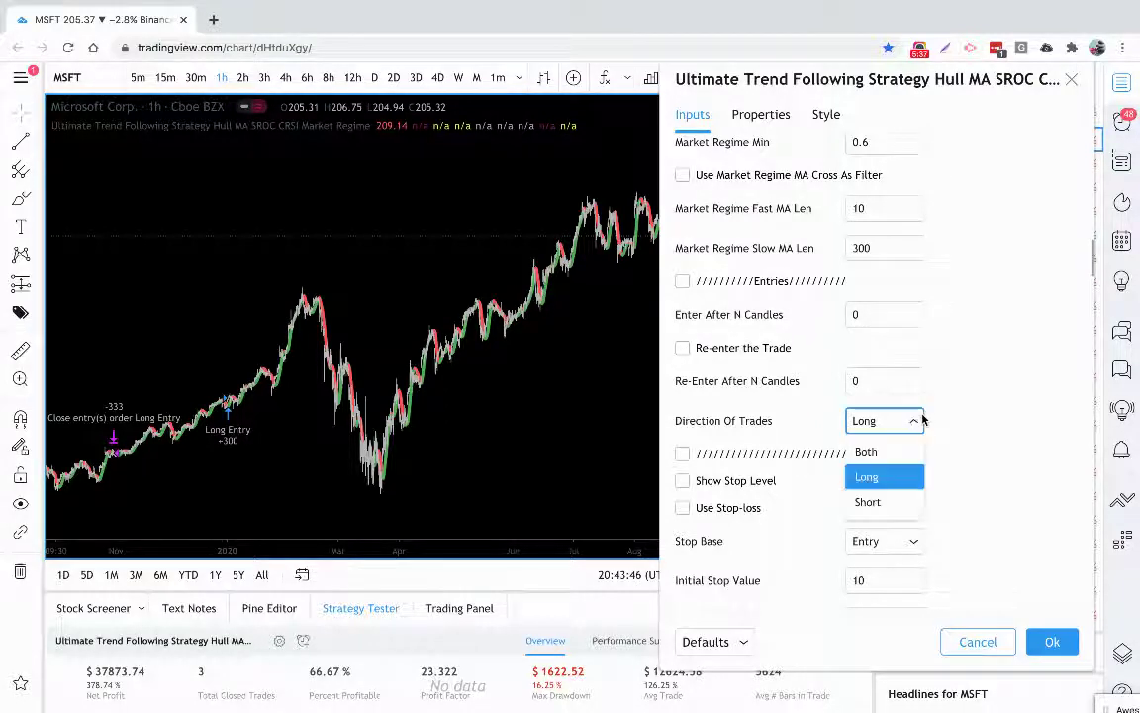
click(889, 501)
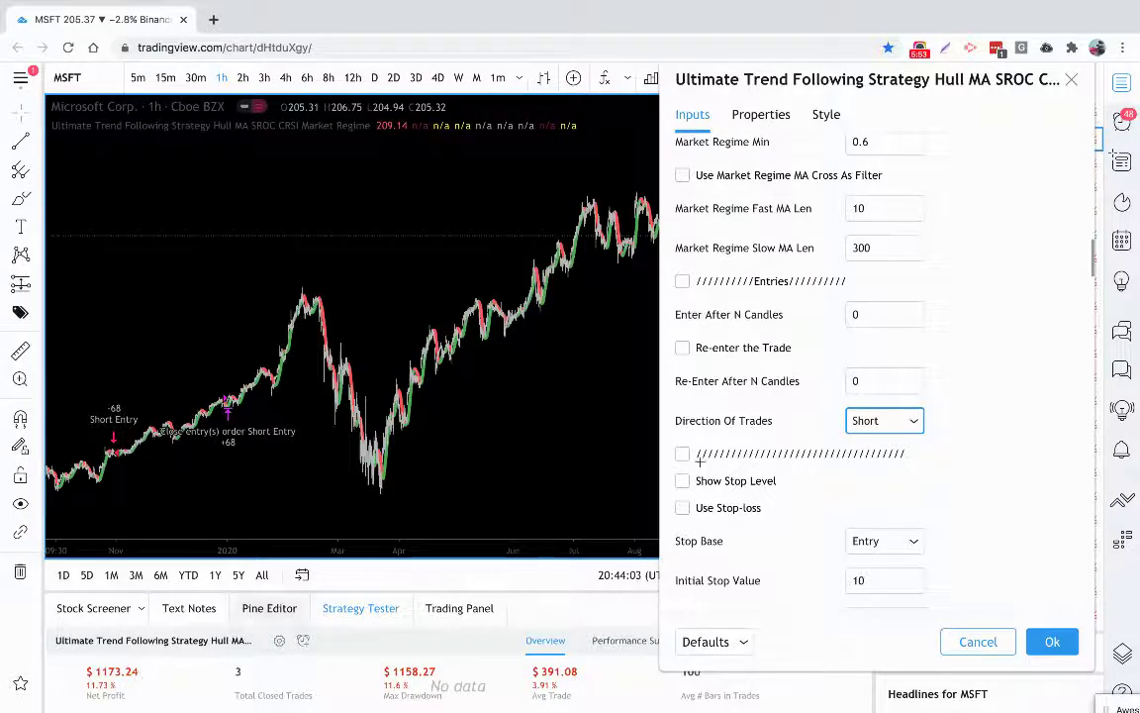
click(867, 420)
click(884, 449)
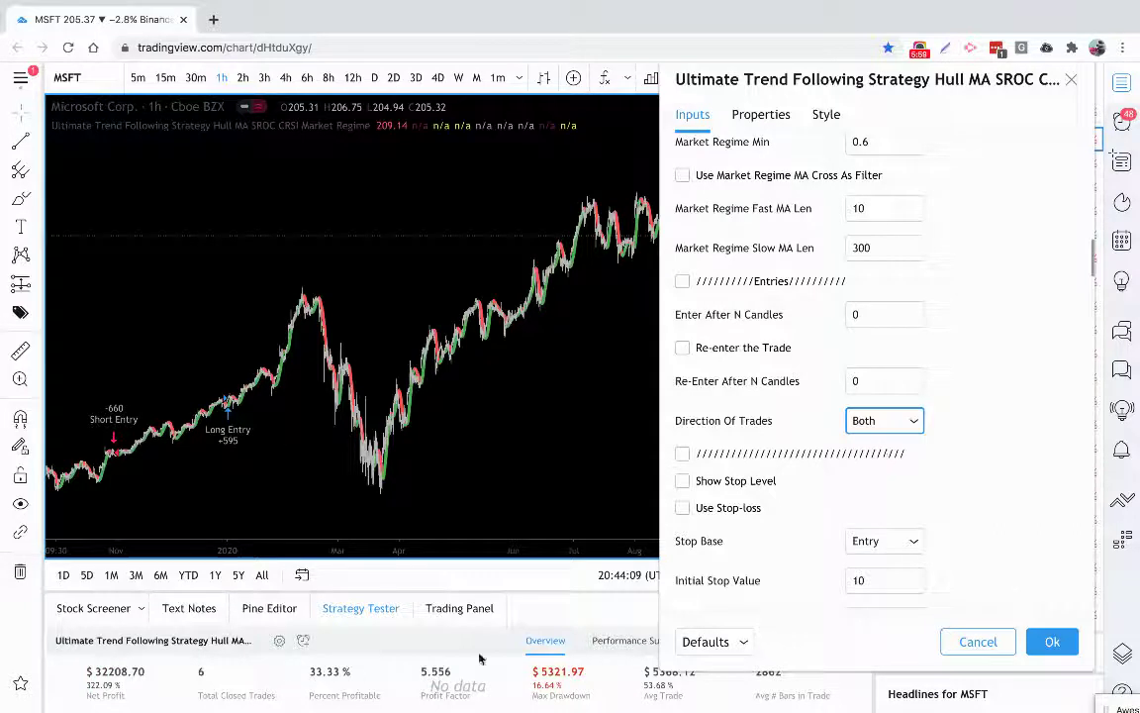
click(910, 424)
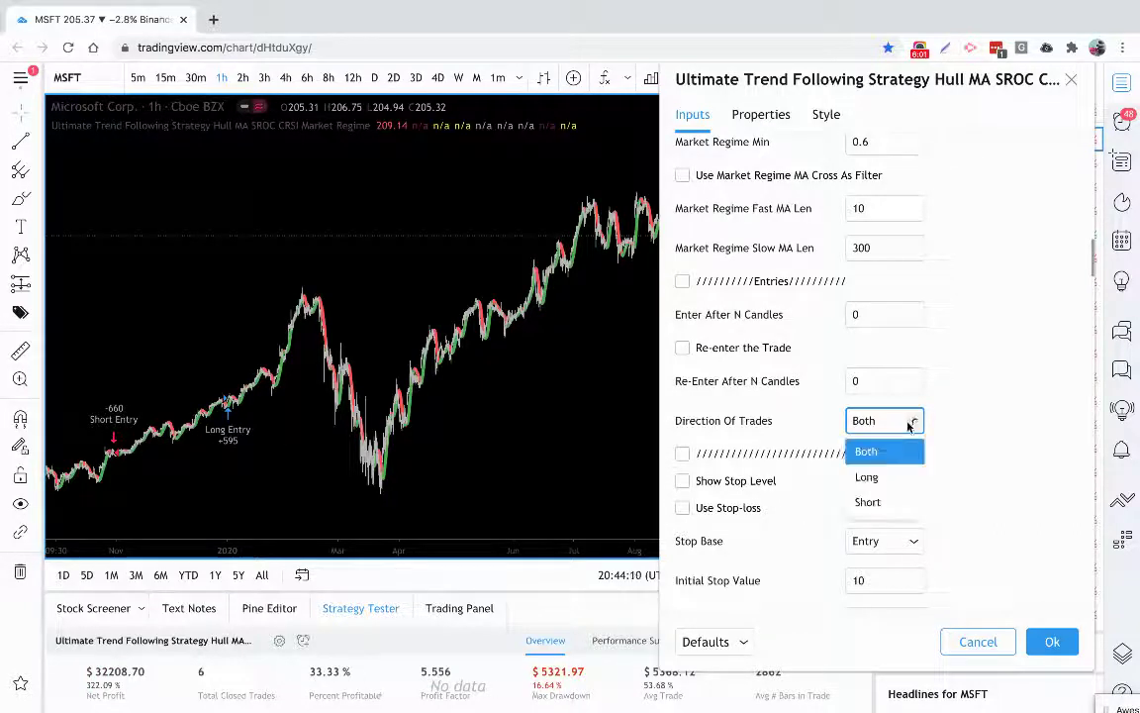
click(884, 481)
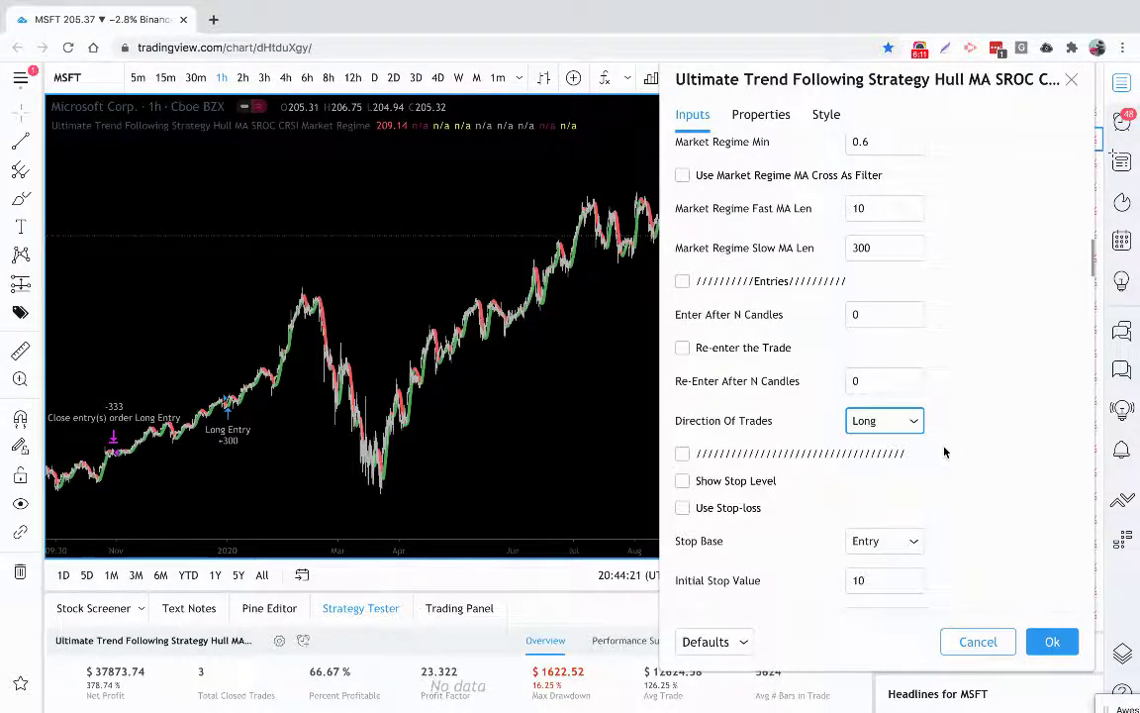
Enable Show Stop Level and Use Stop-loss, and examine the stop levels drawn on the chart.
scroll(944, 452, down, 2)
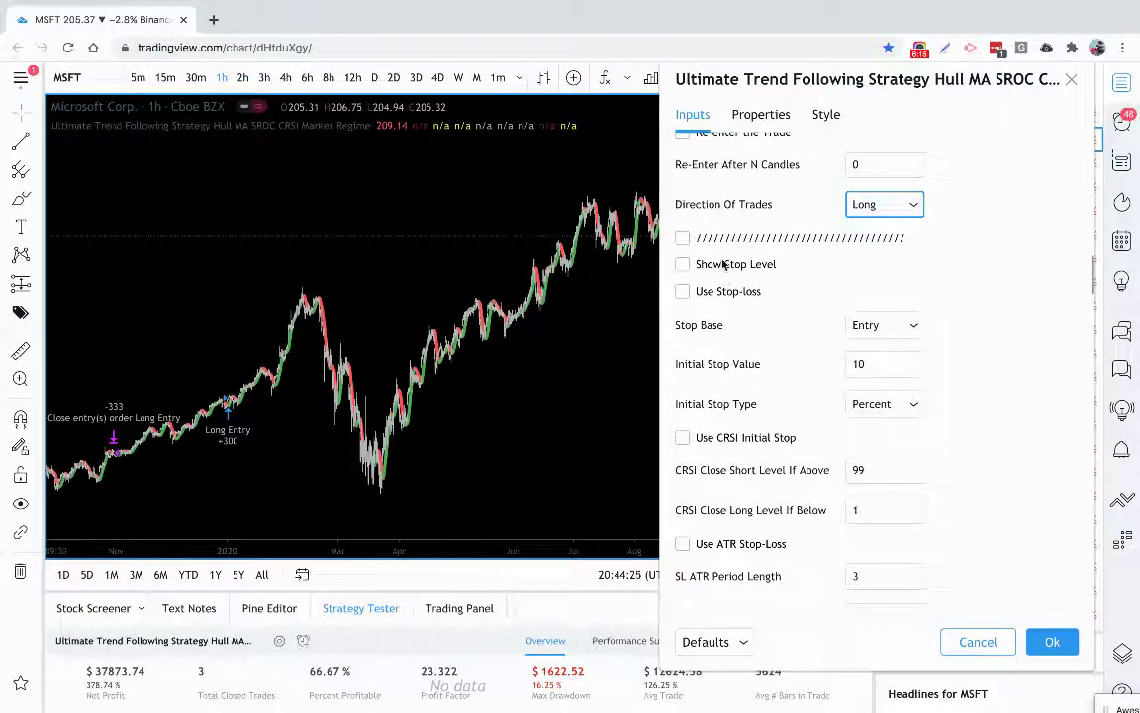
click(685, 264)
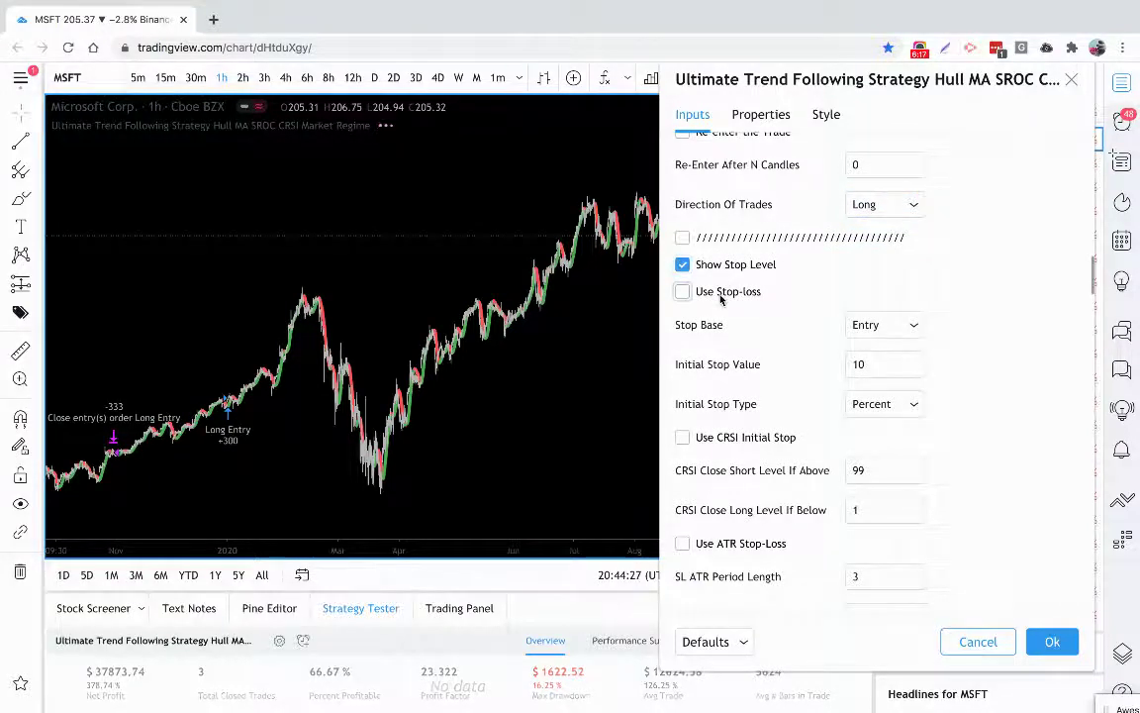
click(689, 291)
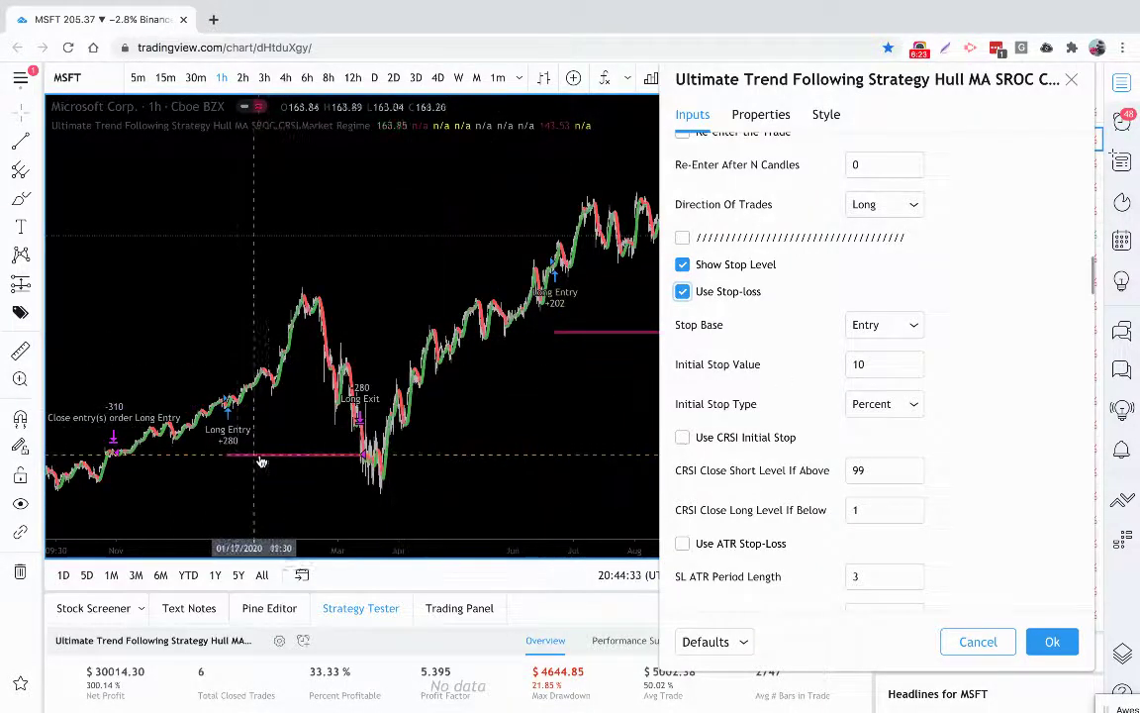
scroll(416, 406, right, 3)
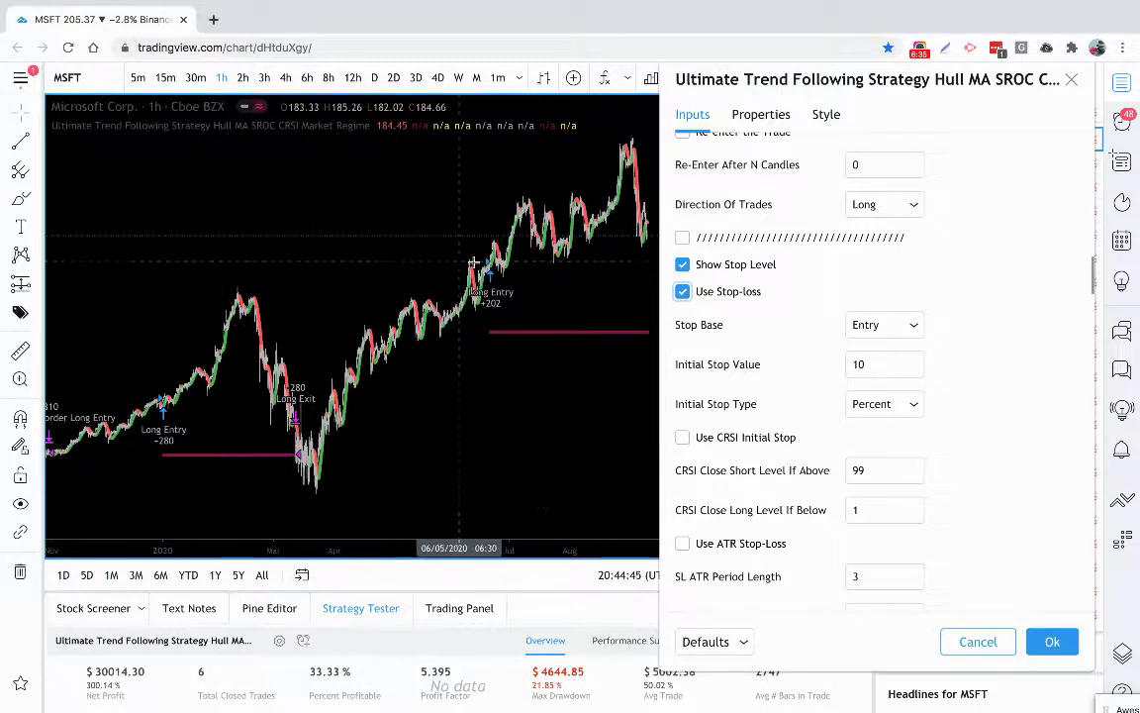
scroll(495, 265, right, 3)
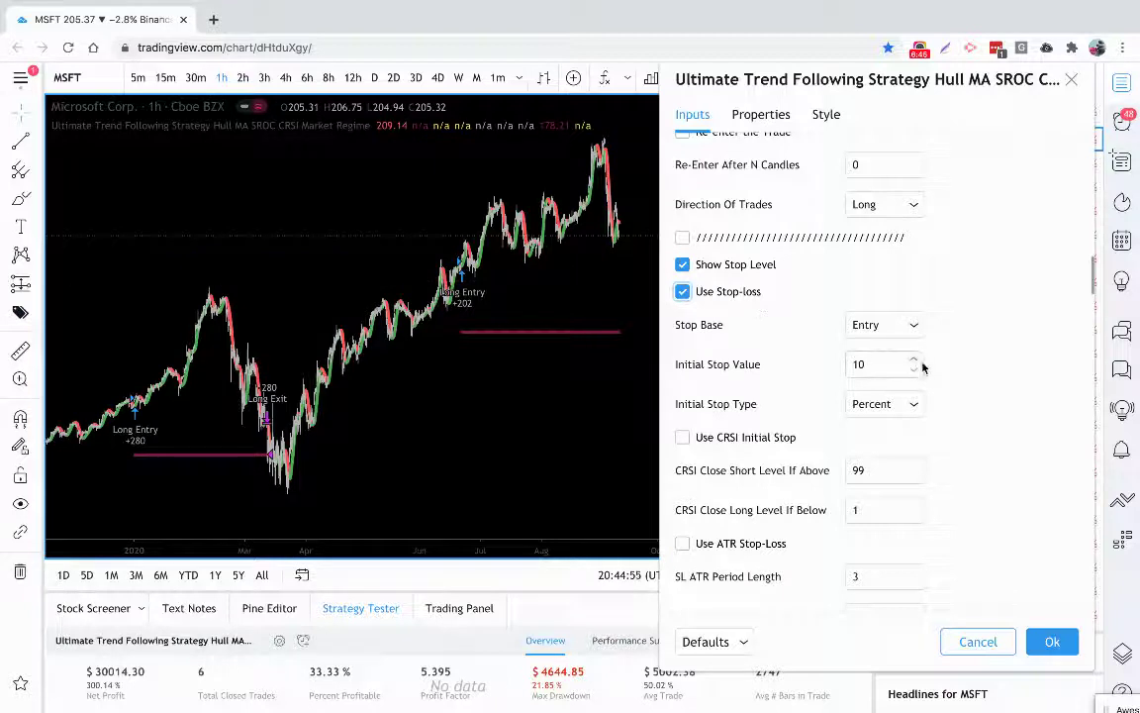
Review the Initial Stop Type options, keeping Percent, and set the Initial Stop Value to 5.
click(914, 404)
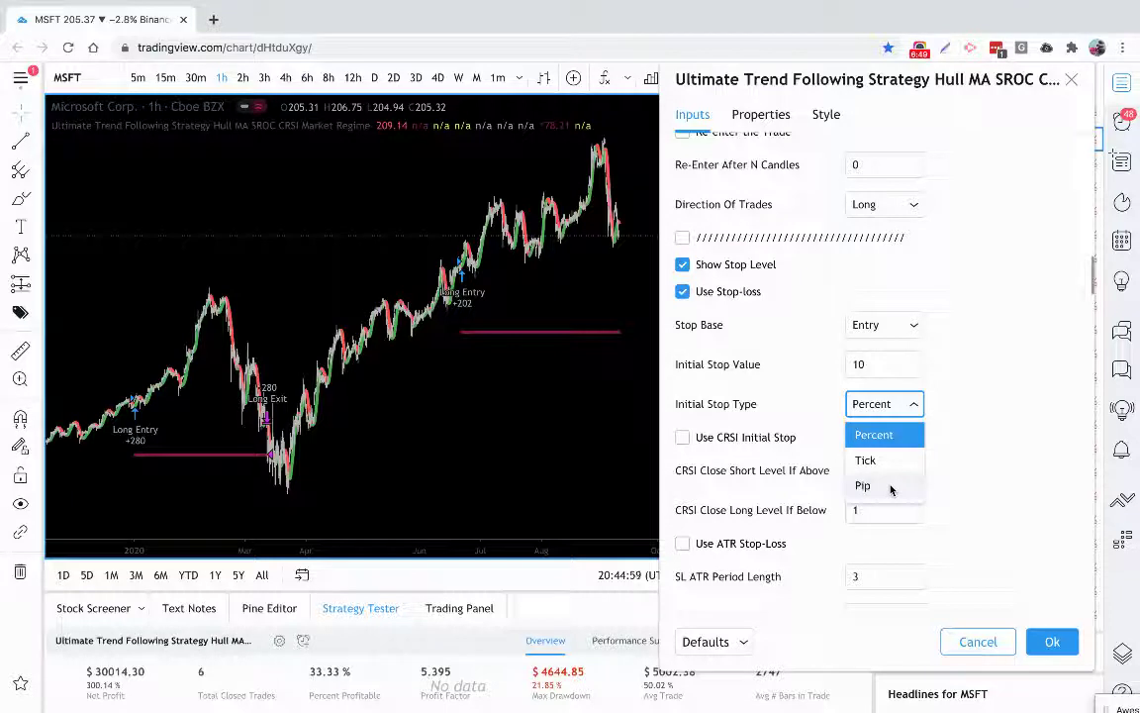
click(954, 348)
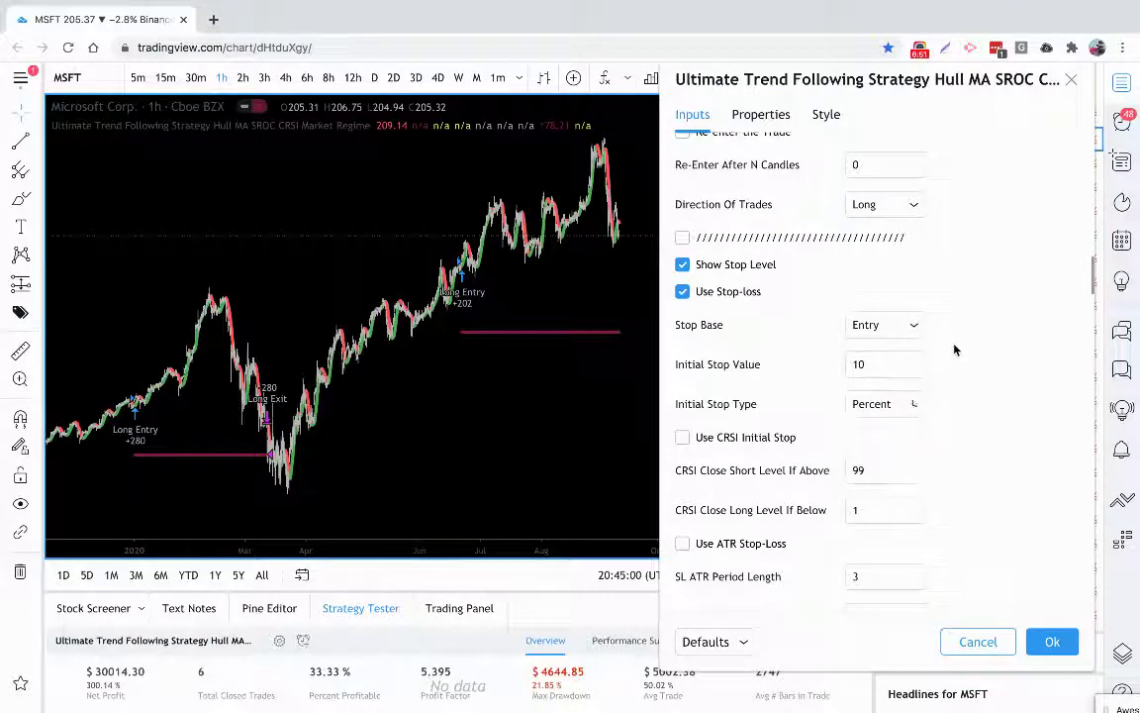
click(873, 365)
key(BackSpace)
key(BackSpace)
text(5)
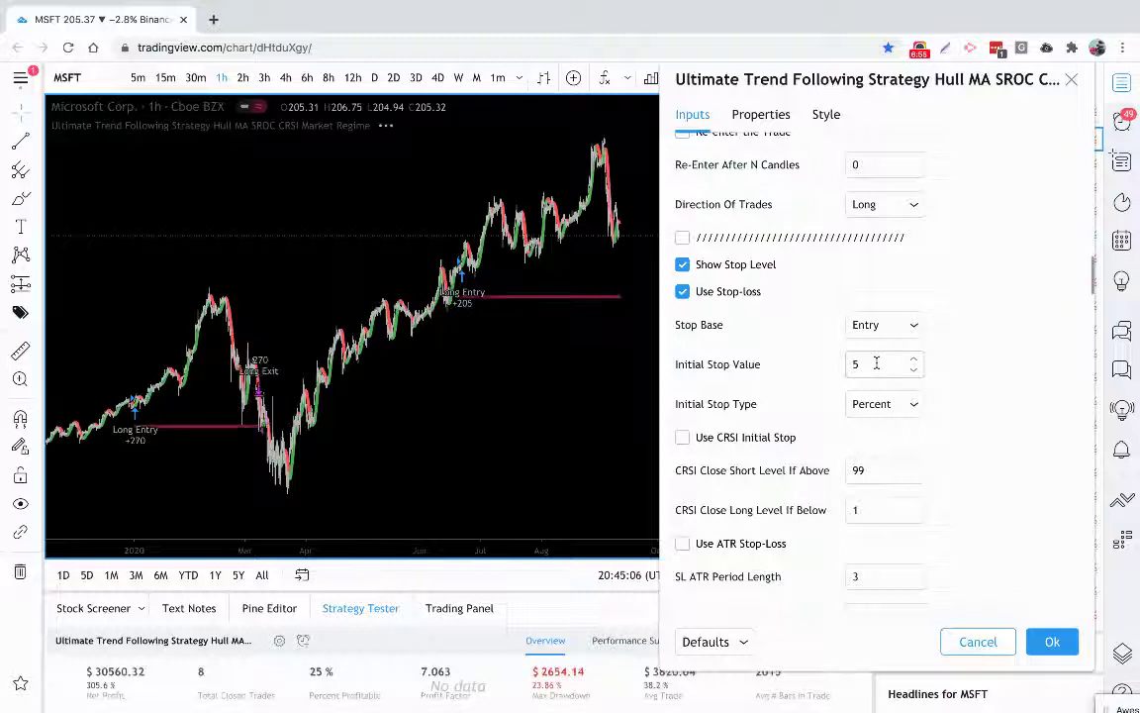
Set the Initial Stop Value back to 10.
click(876, 363)
key(BackSpace)
text(1)
click(877, 366)
text(0)
click(983, 369)
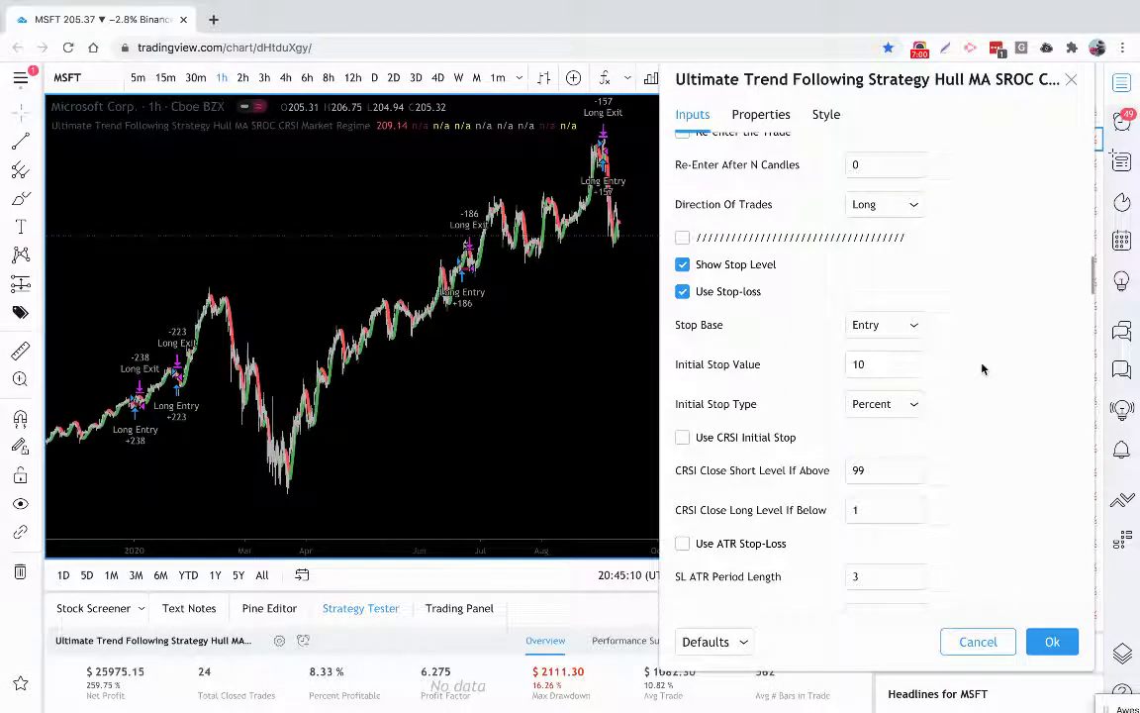
Check the Stop Base options, keeping Entry, and review the CRSI stop, ATR stop-loss and break-even settings.
click(917, 335)
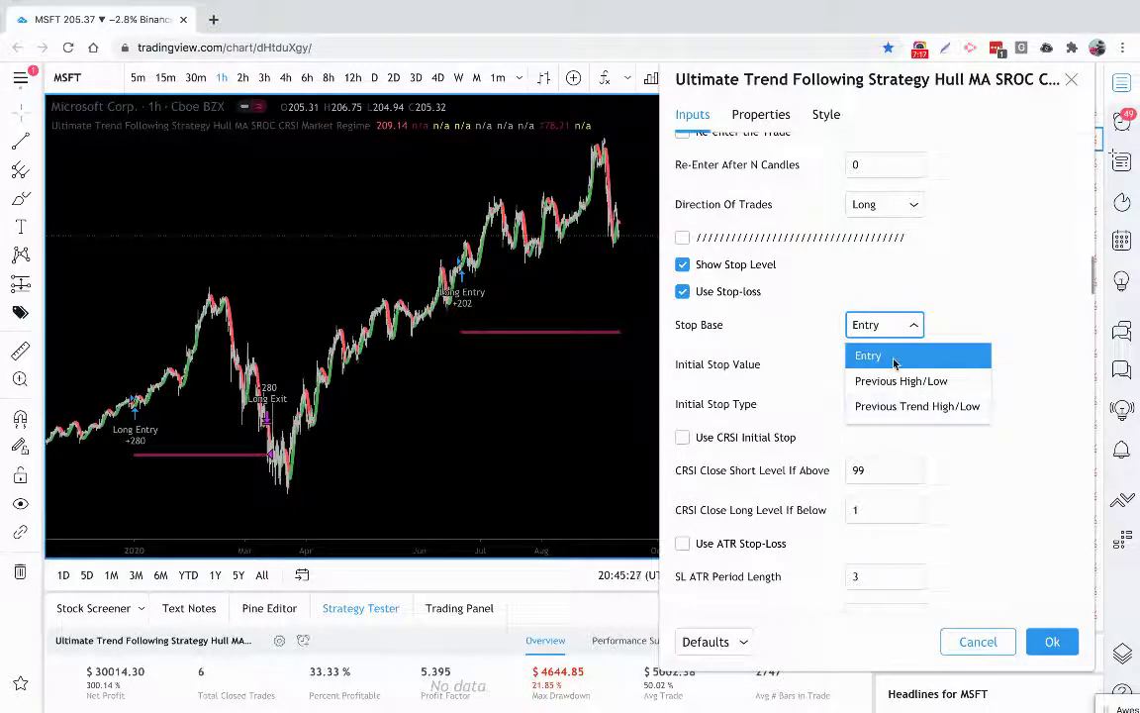
click(894, 363)
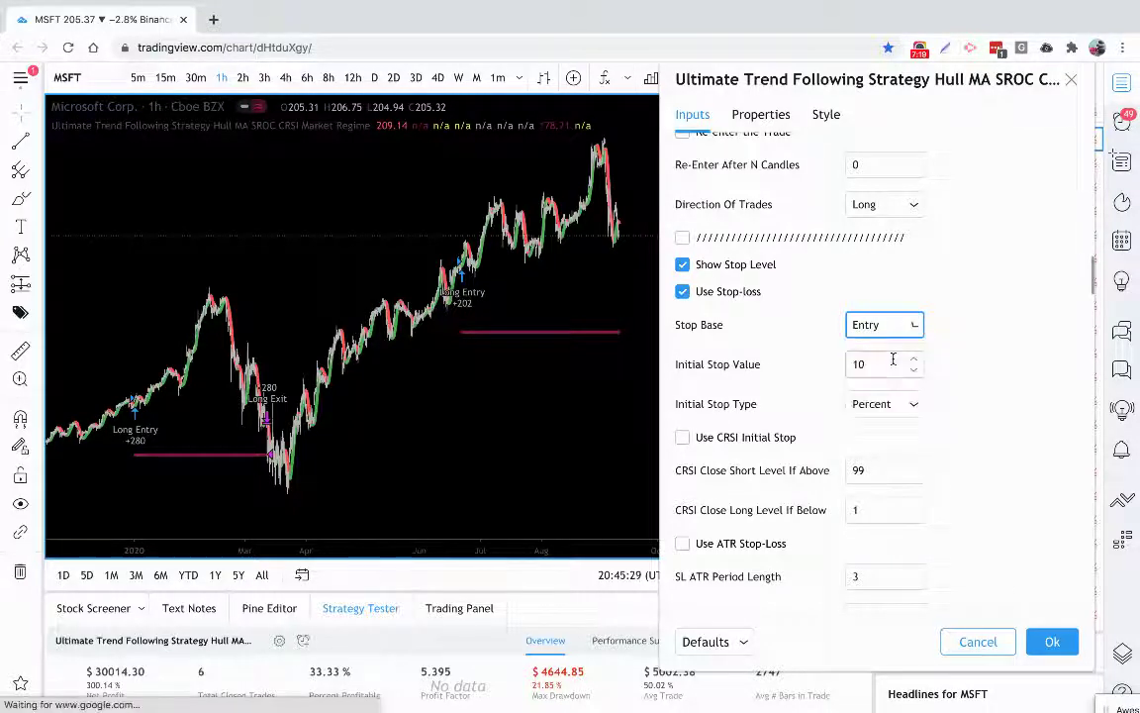
scroll(952, 281, down, 1)
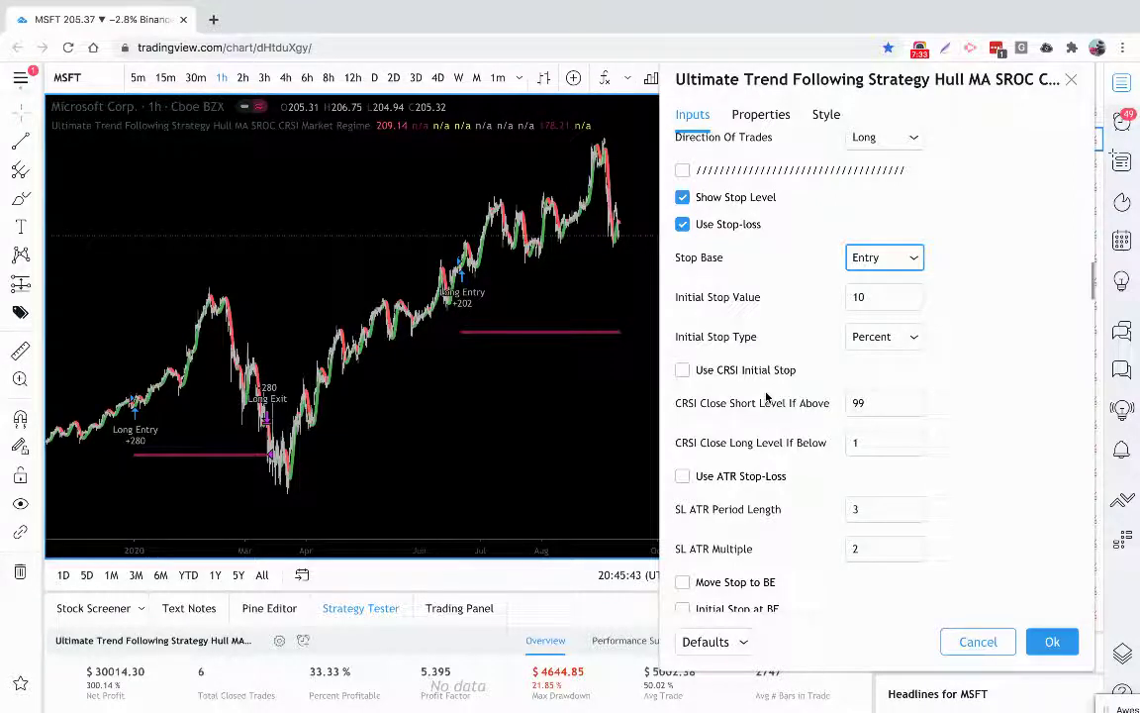
scroll(766, 396, down, 1)
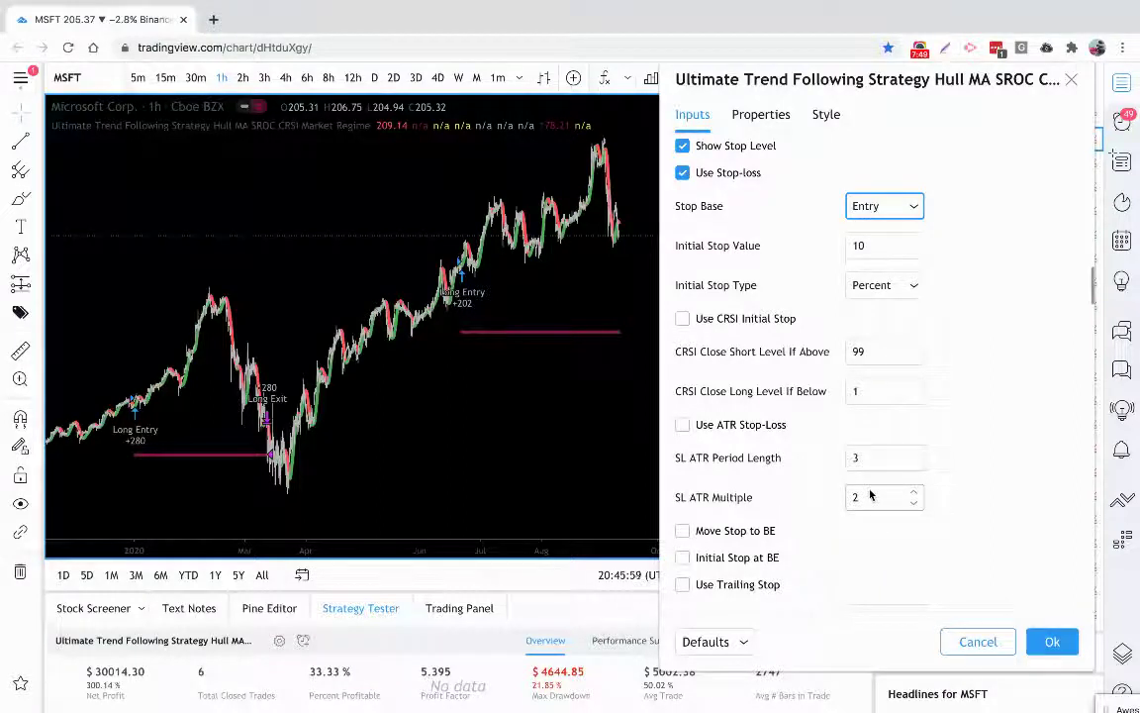
scroll(870, 495, down, 2)
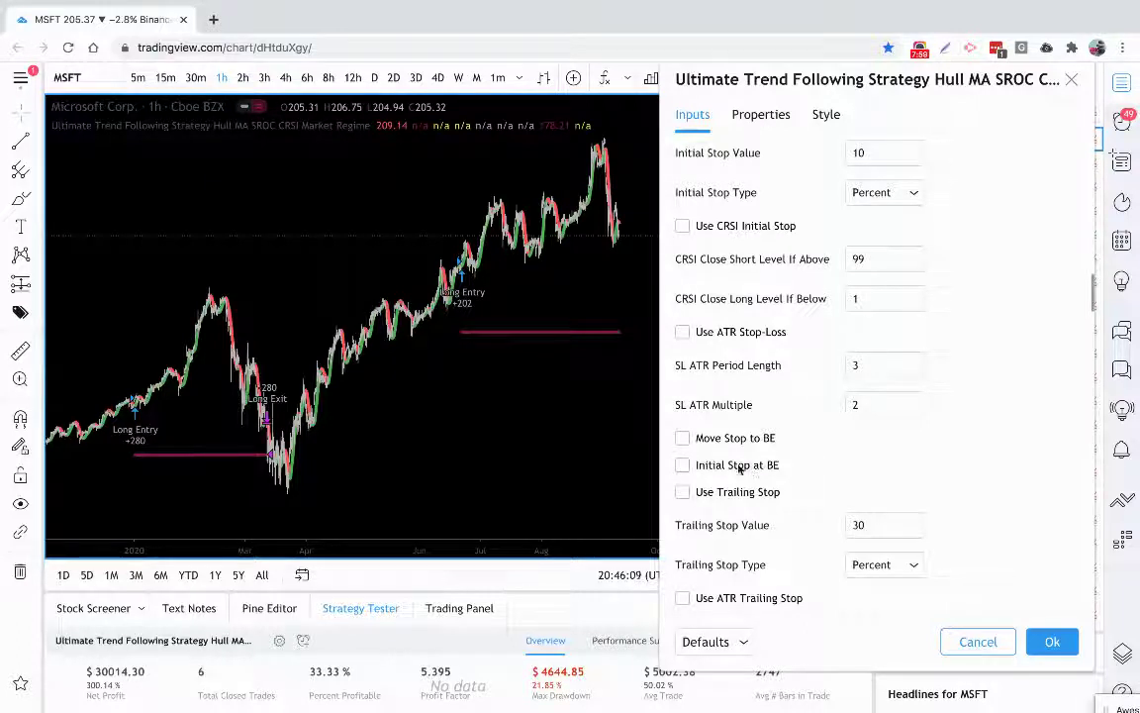
Enable Use Trailing Stop and set the Trailing Stop Value to 15.
scroll(846, 483, down, 2)
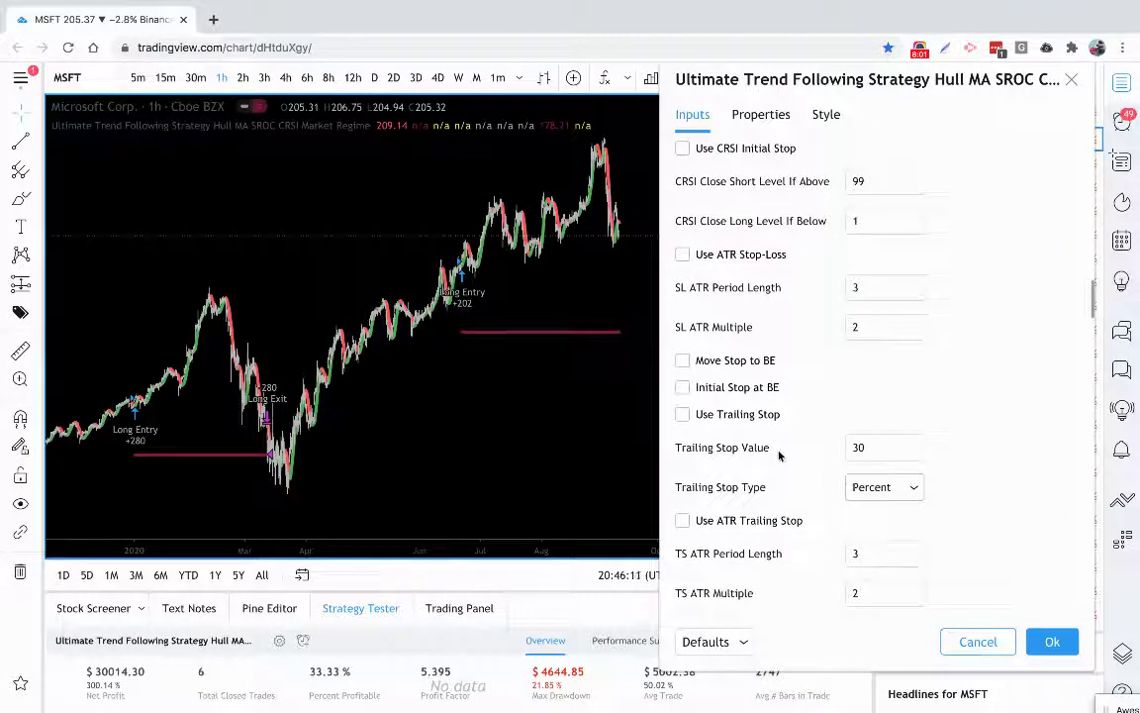
click(728, 416)
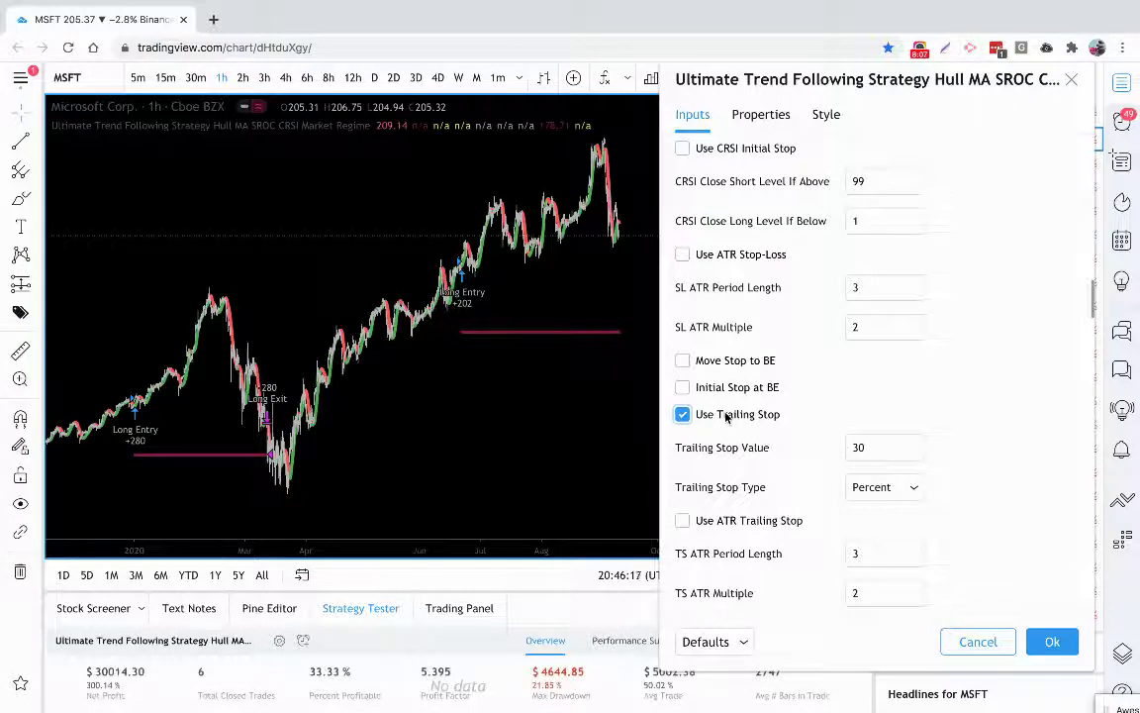
click(883, 447)
text(15)
click(768, 435)
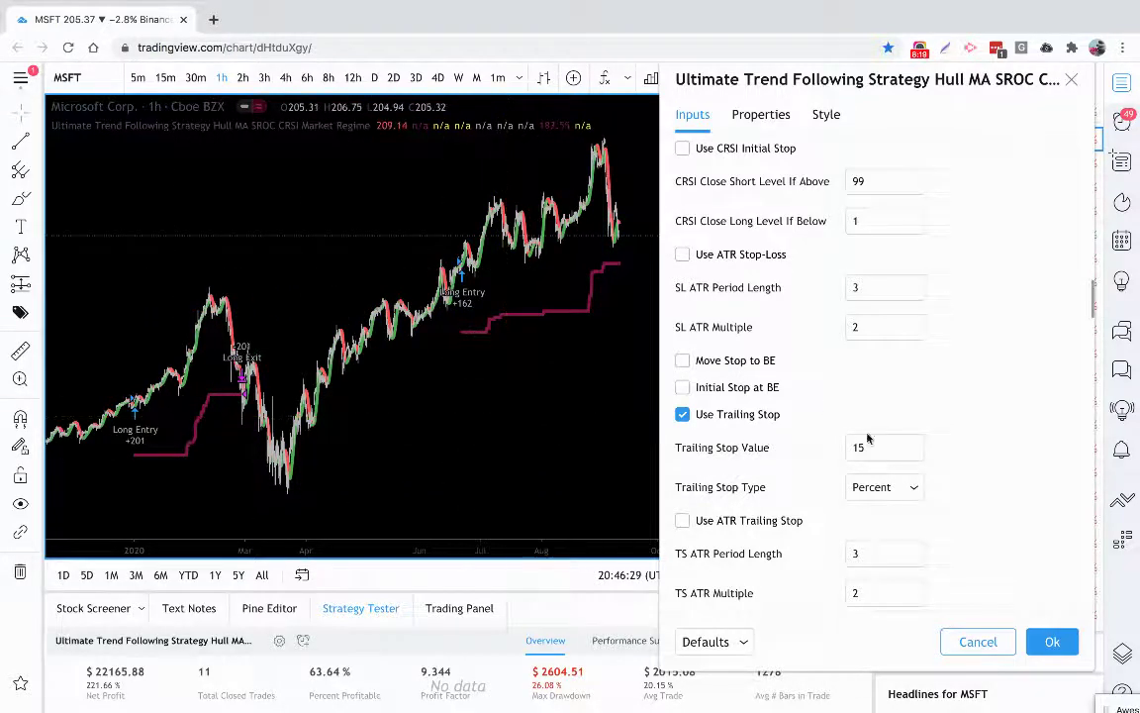
Review the Trailing Stop Type options, keeping Percent, and disable Use Trailing Stop.
click(915, 486)
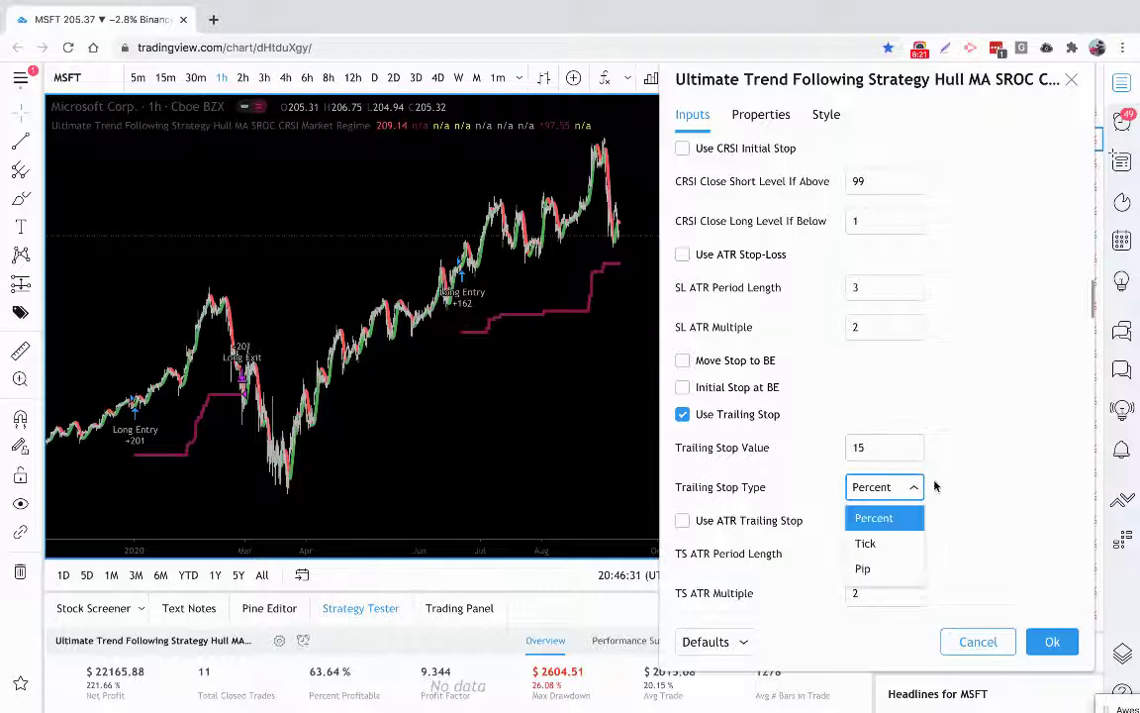
click(935, 486)
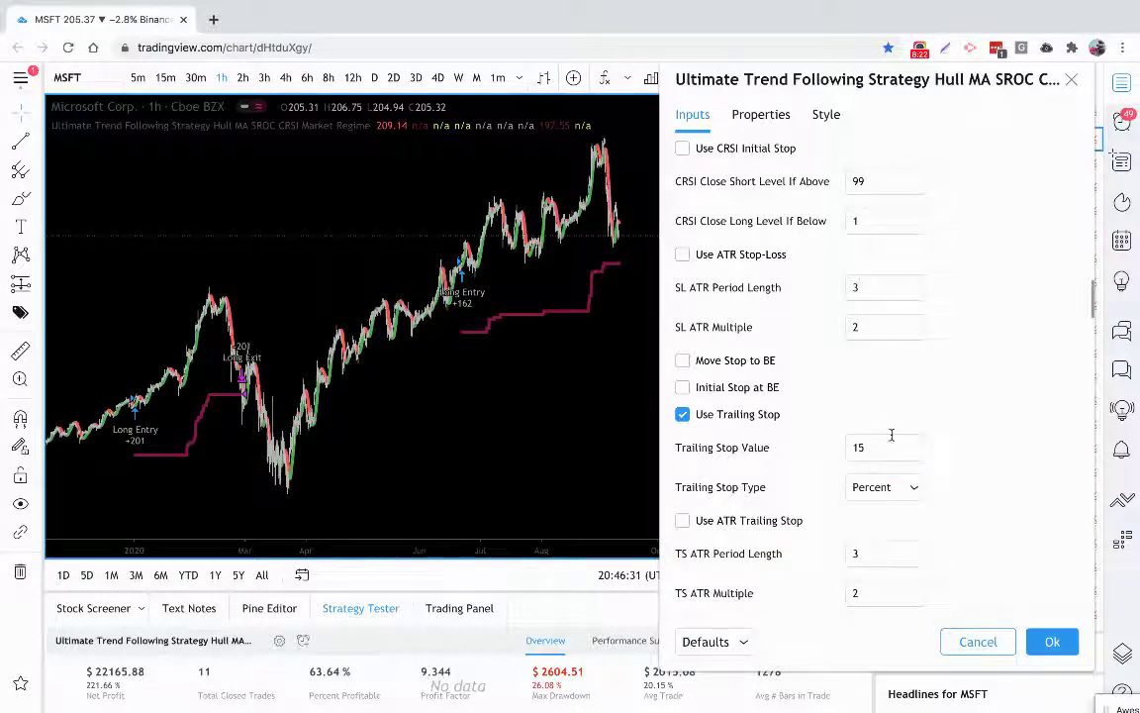
click(683, 415)
Enable Use ATR Trailing Stop and set the TS ATR Multiple to 20.
scroll(787, 414, down, 2)
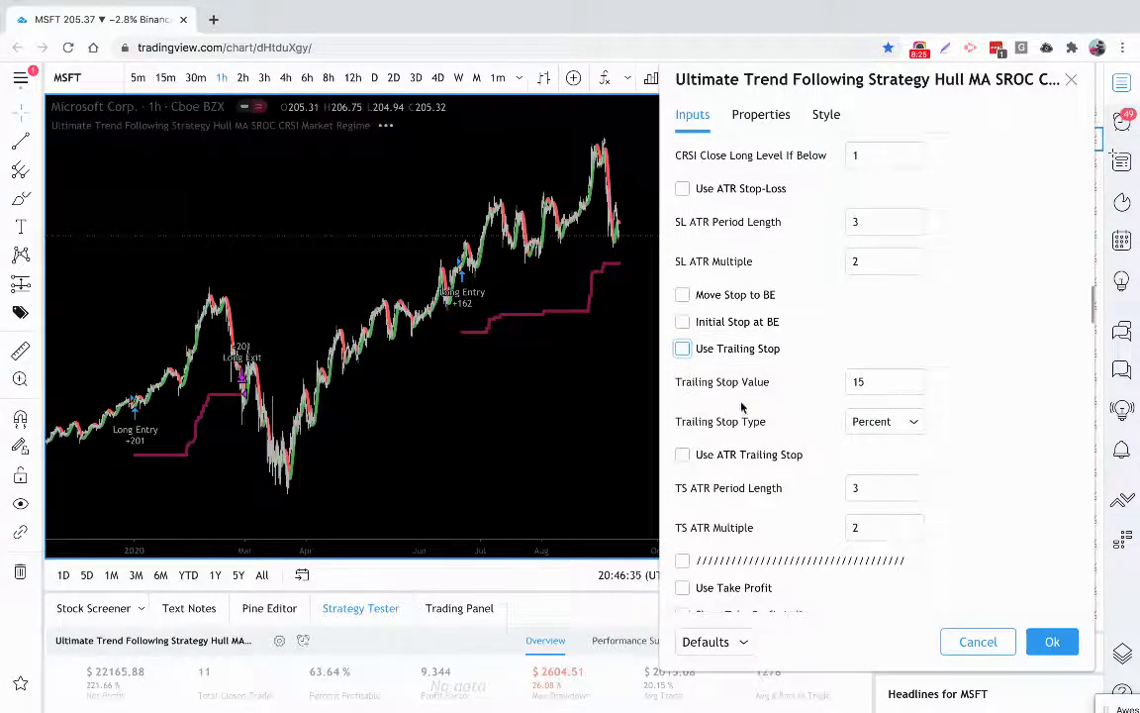
click(681, 454)
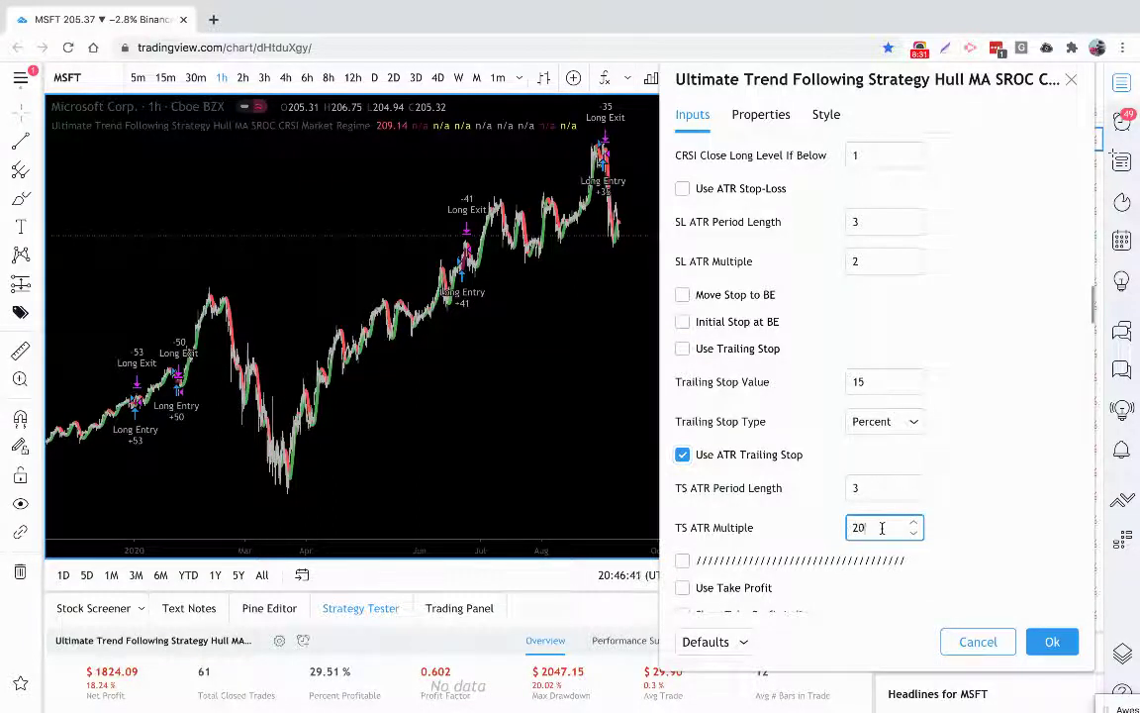
click(1022, 500)
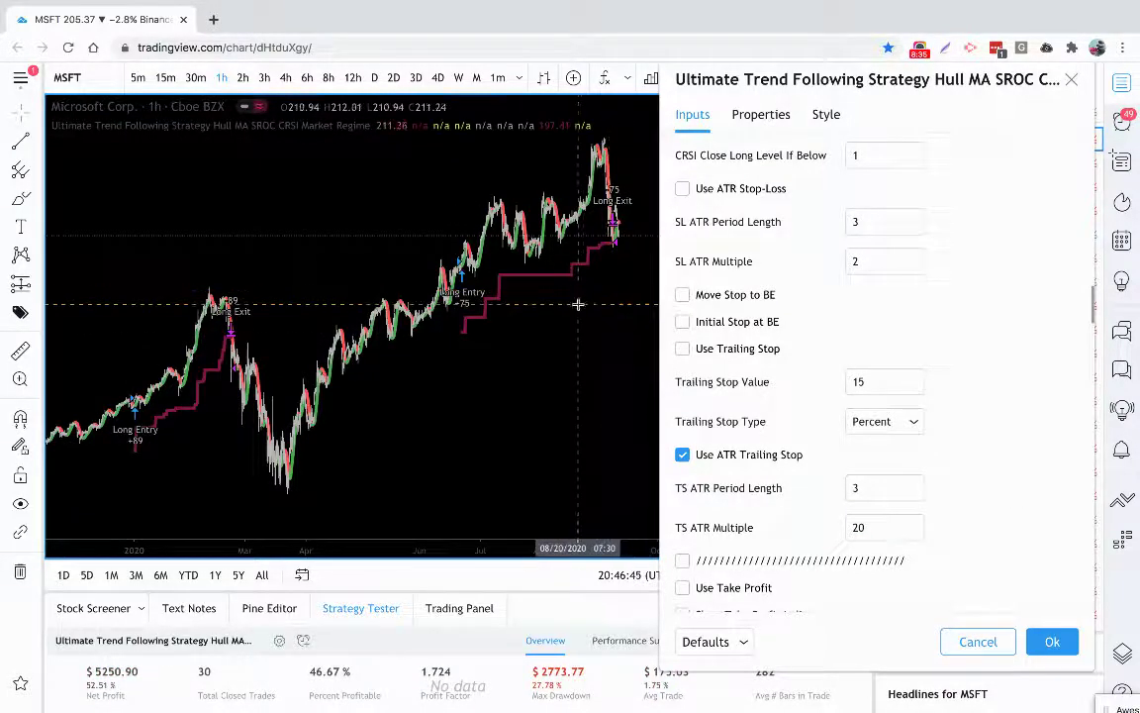
Disable Use ATR Trailing Stop and set the Take Profit Indicator to KC.
click(682, 454)
scroll(900, 458, down, 5)
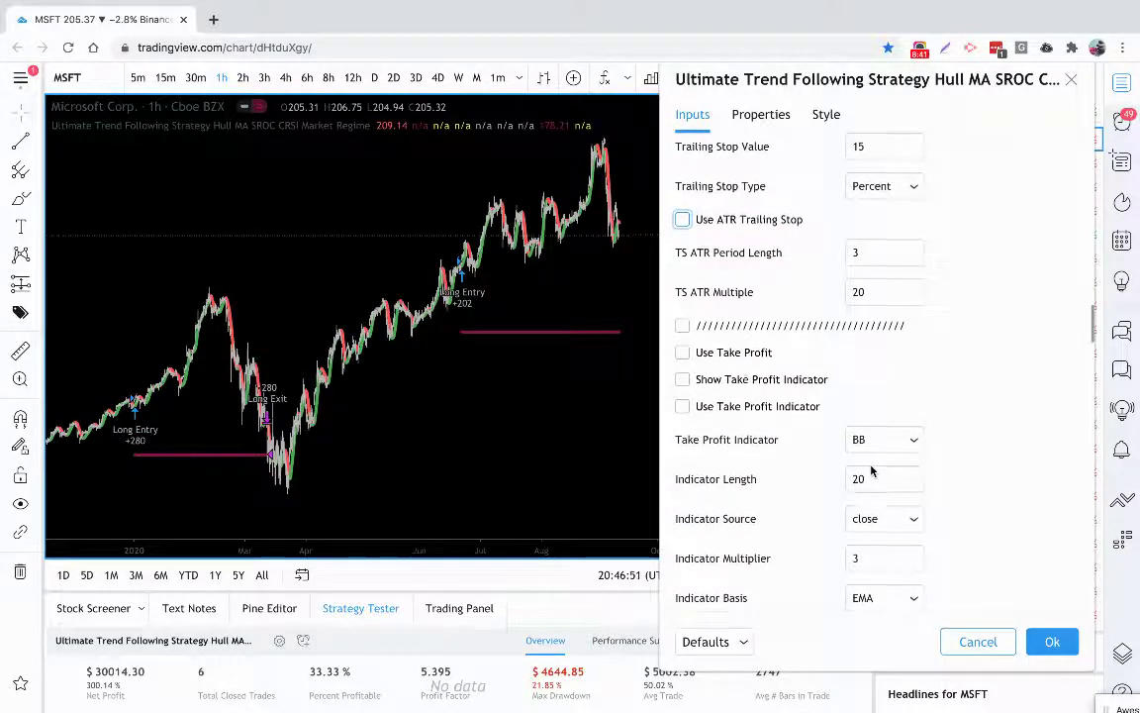
scroll(871, 473, down, 2)
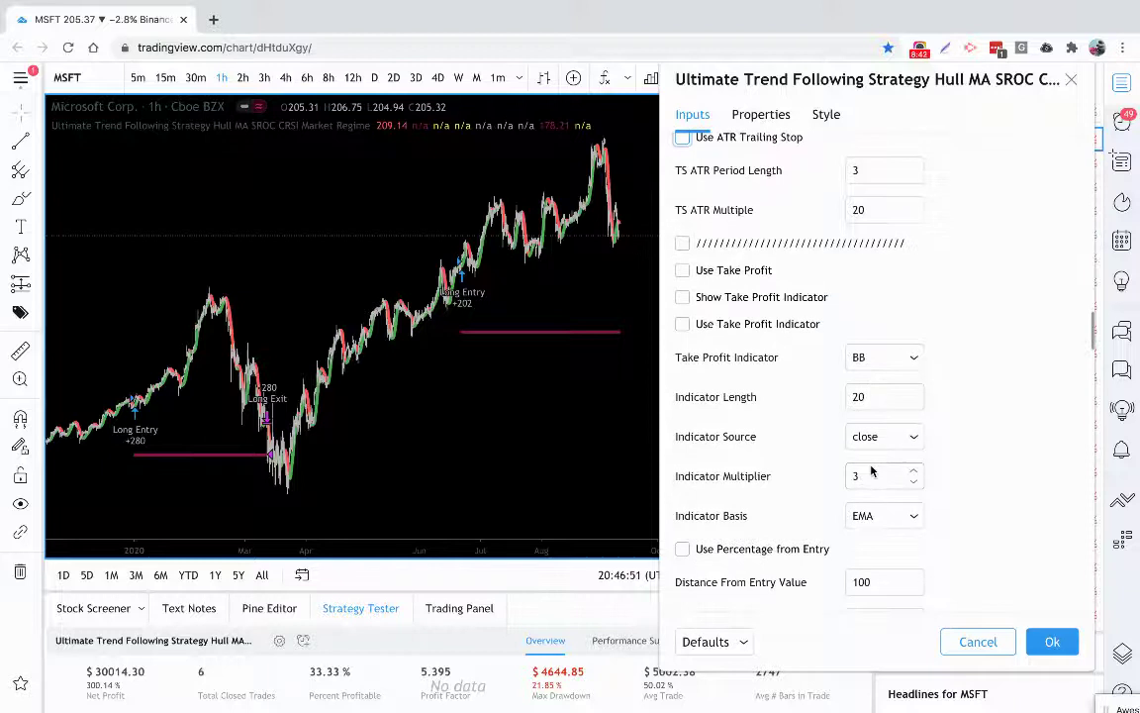
click(903, 358)
click(890, 413)
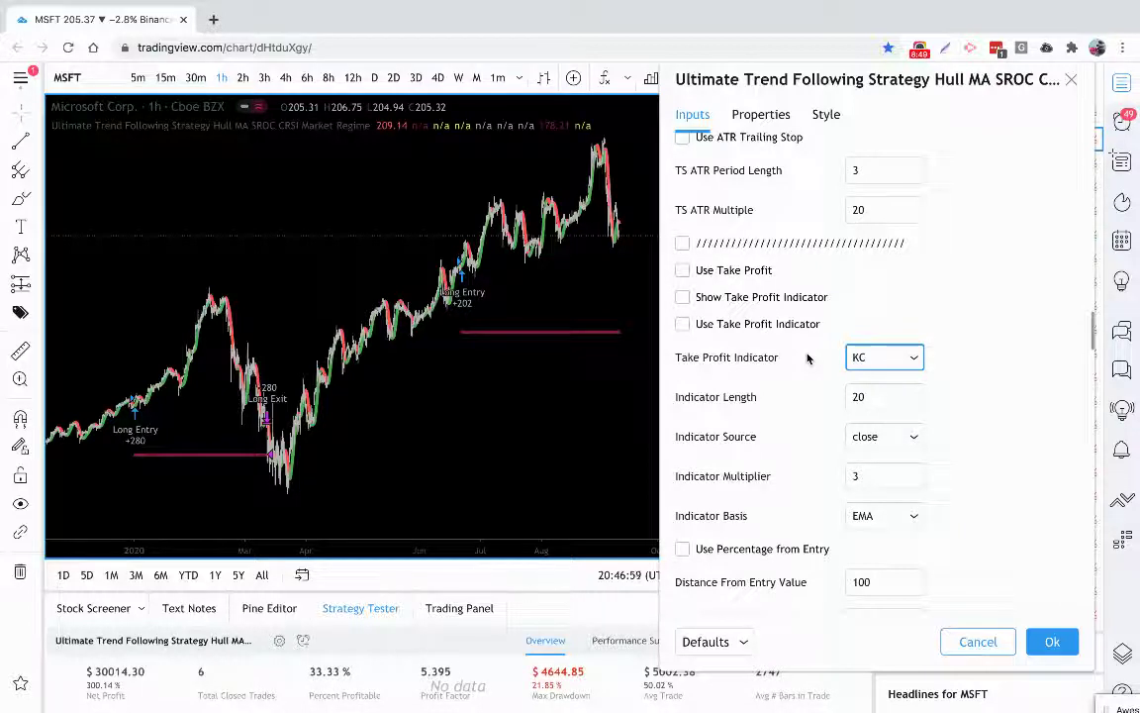
Enable Use Take Profit and set the Distance From Entry Value to 30.
click(682, 273)
scroll(732, 393, down, 1)
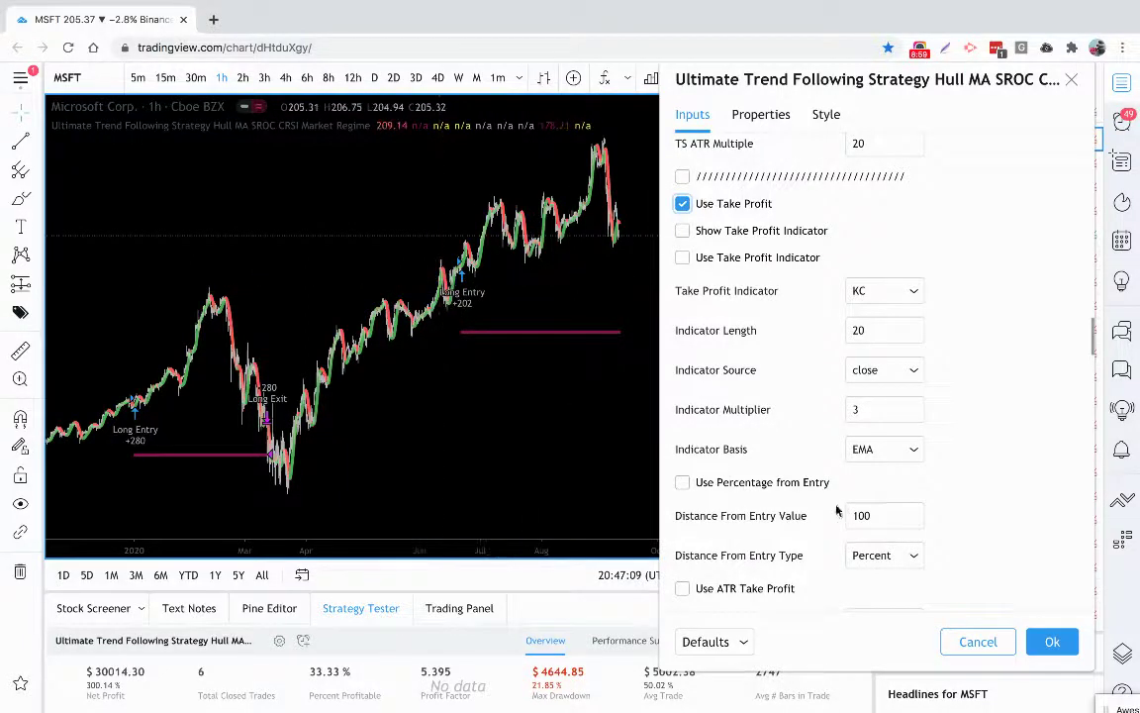
click(879, 510)
key(BackSpace)
key(BackSpace)
key(BackSpace)
text(5)
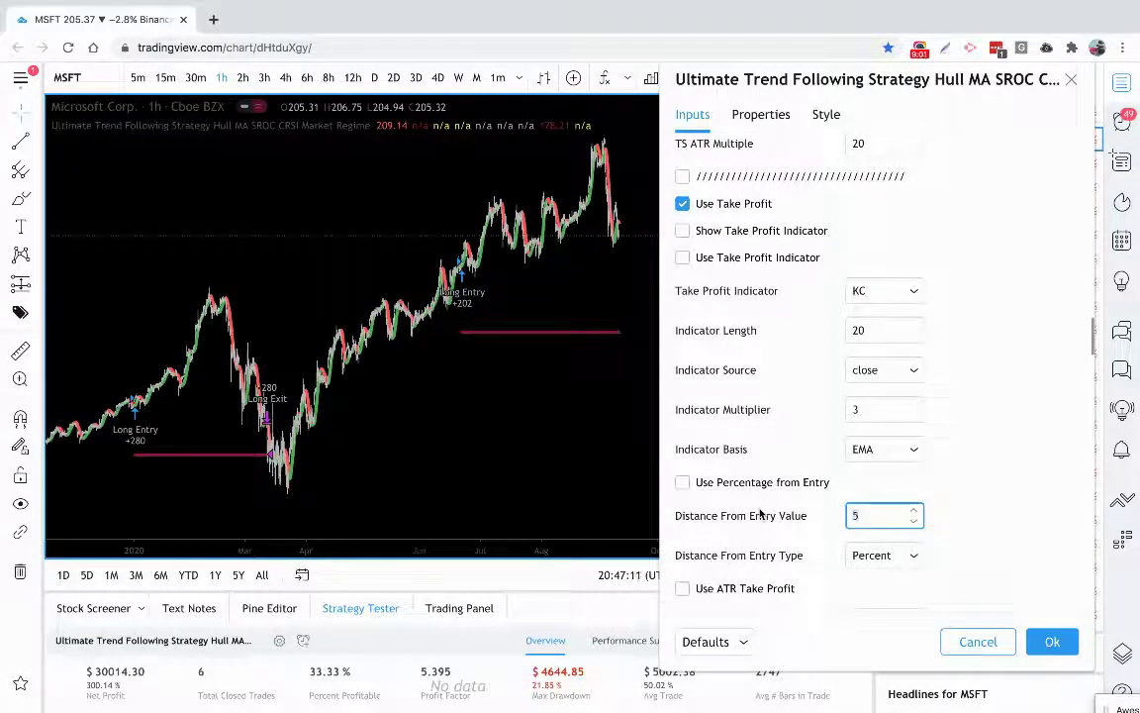
text(30)
Enable Use Percentage from Entry and set the Distance From Entry Value to 10.
click(819, 483)
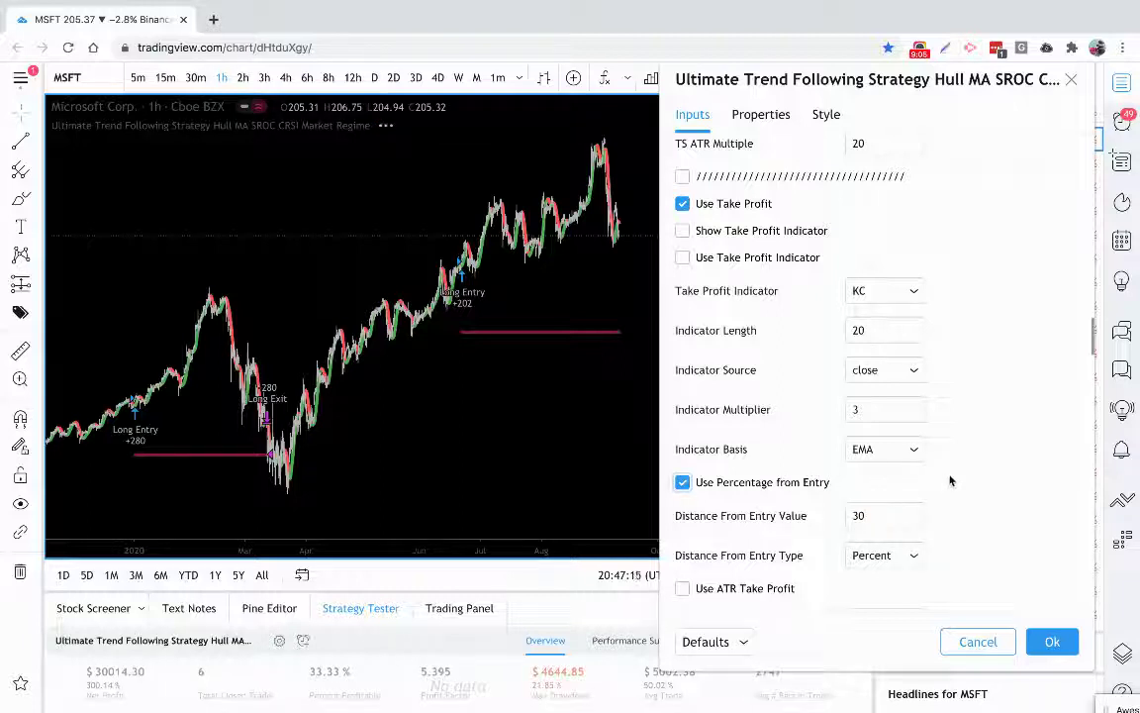
double_click(873, 516)
text(10)
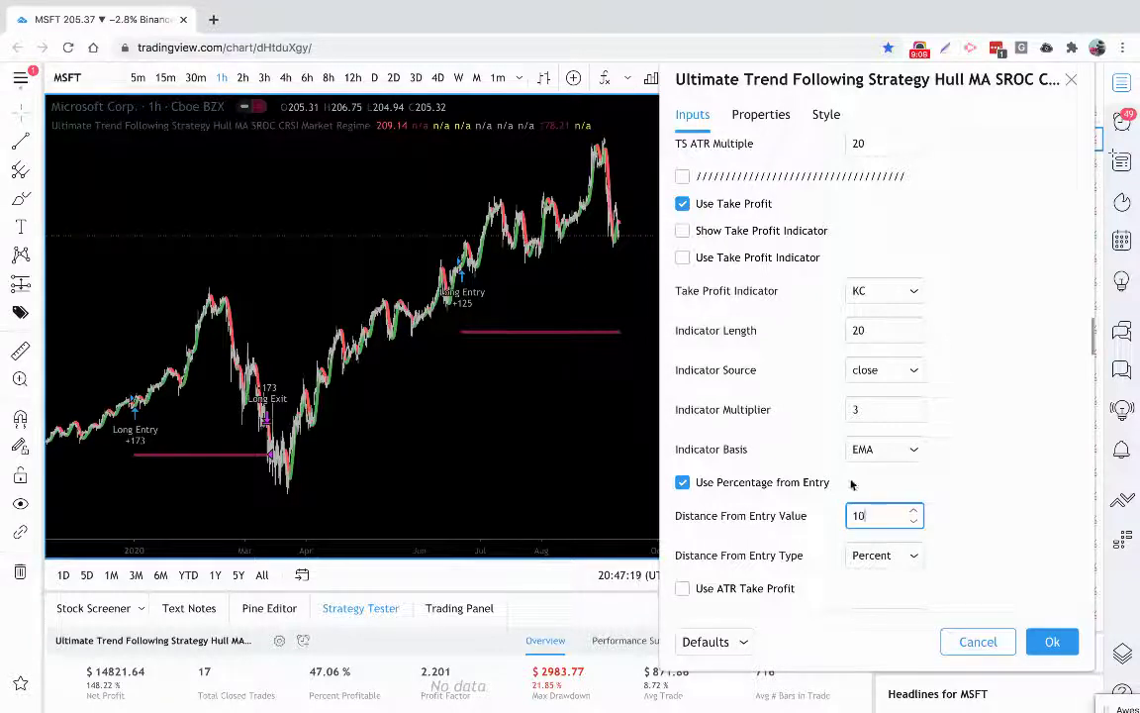
Set the take profit's Distance From Entry Value to 1000, trying 100 on the way.
click(965, 492)
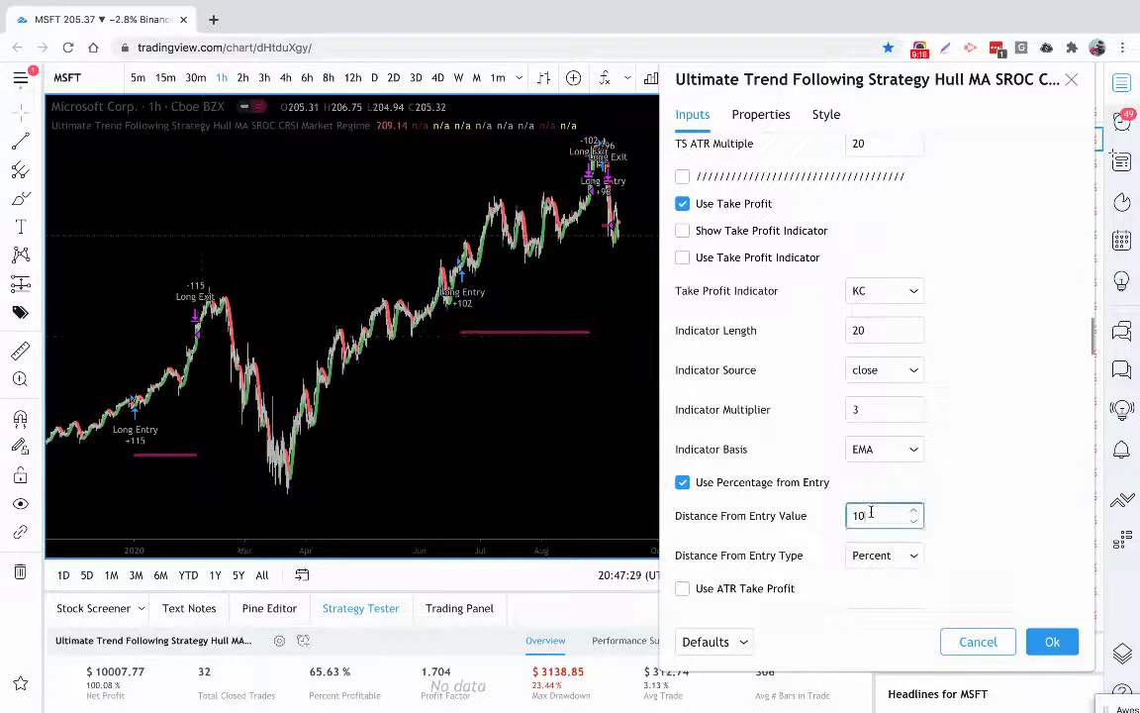
text(0)
click(975, 513)
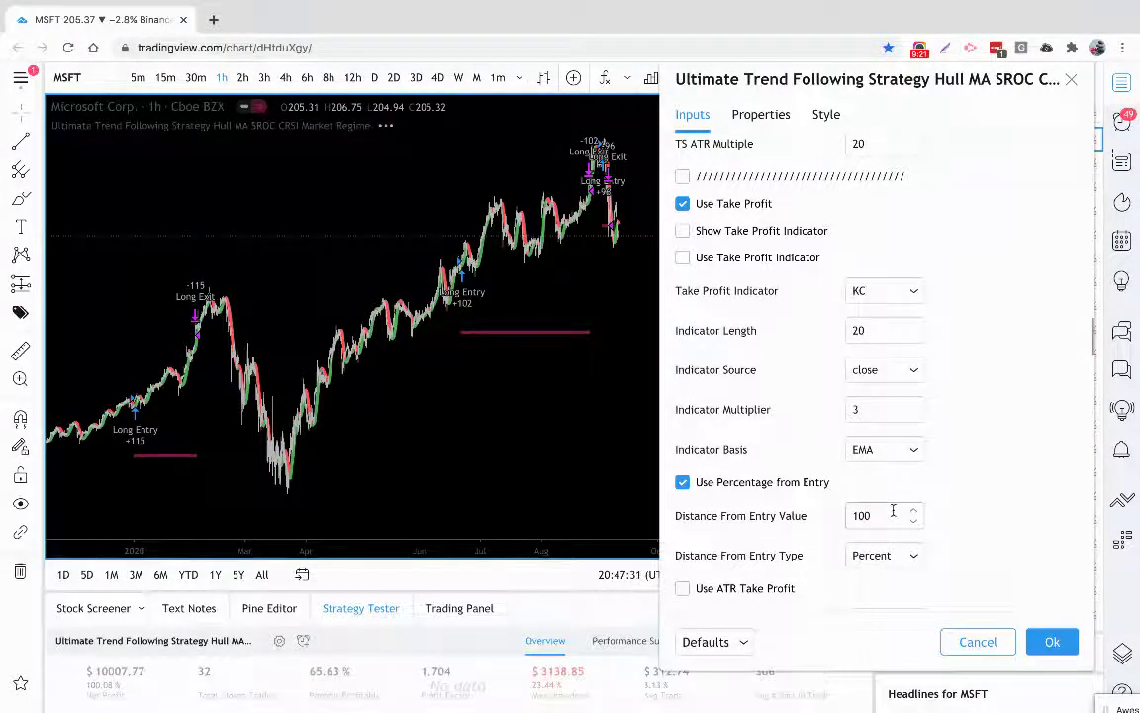
click(890, 511)
text(000)
click(988, 502)
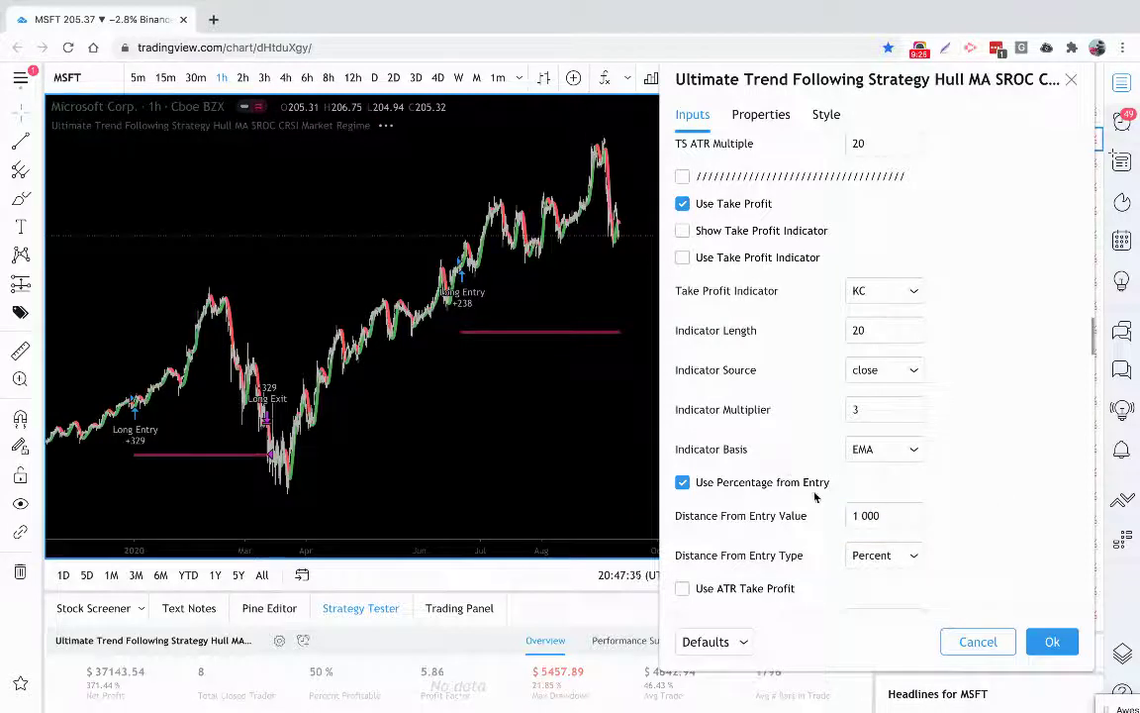
Check the take profit's Distance From Entry Type options and disable Use Percentage from Entry.
click(876, 556)
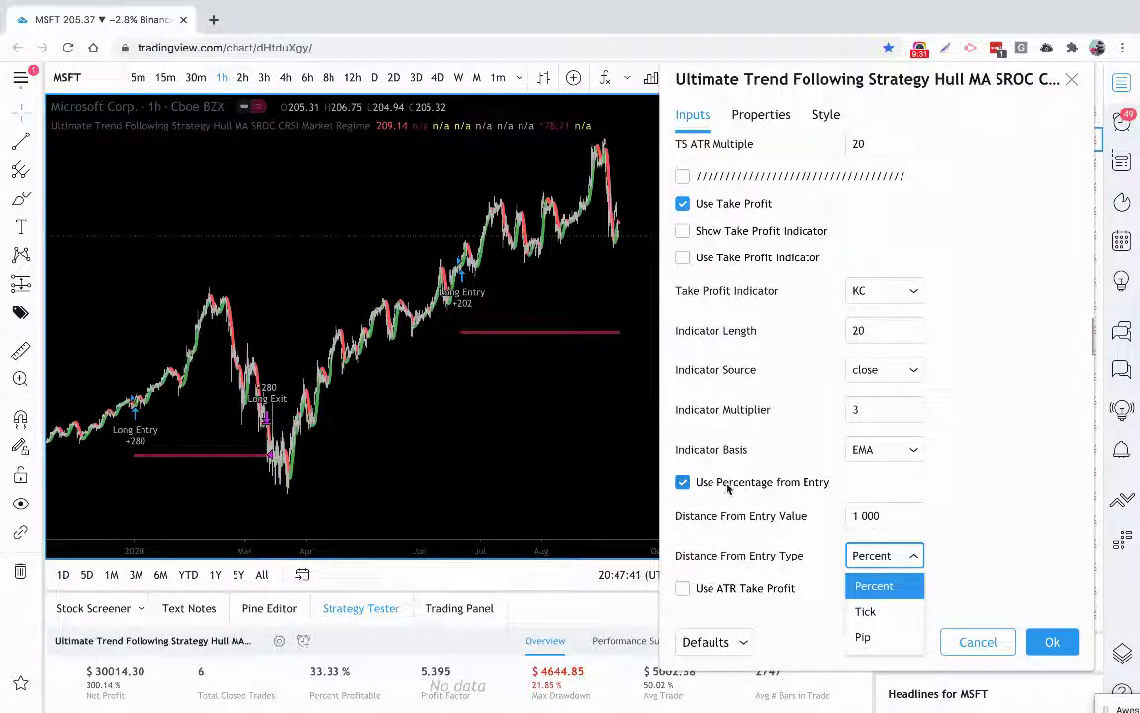
click(682, 484)
Review the remaining take-profit inputs, including the ATR and CRSI take-profit options and their levels.
scroll(682, 487, down, 1)
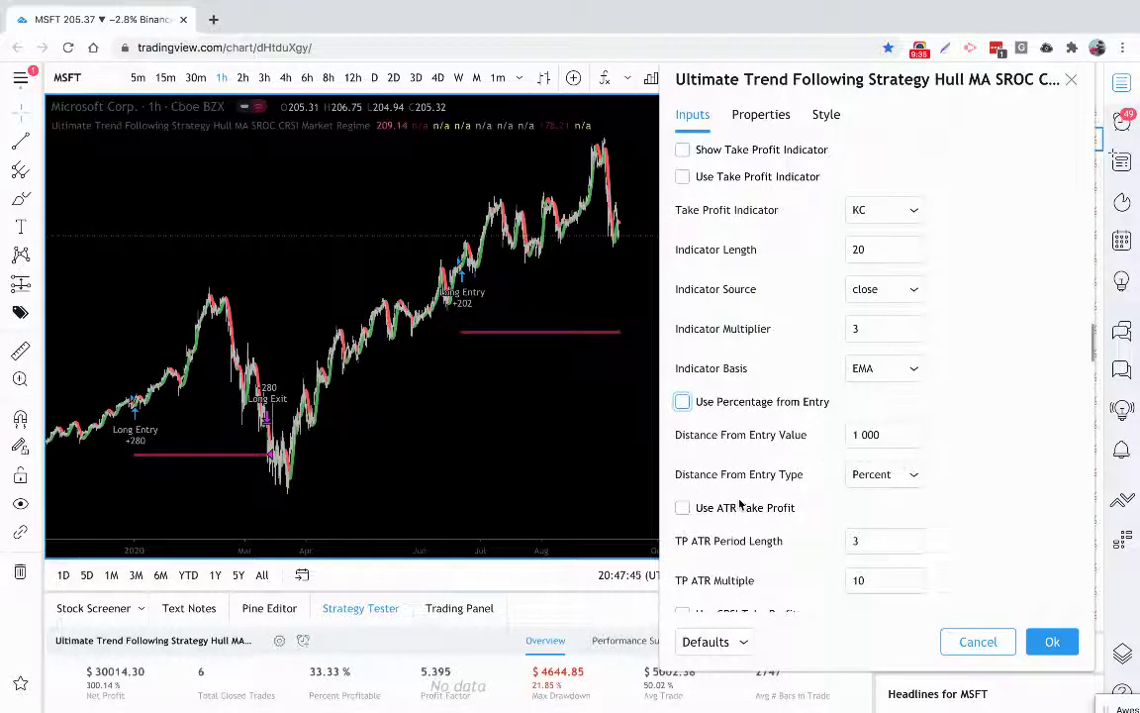
scroll(815, 540, down, 1)
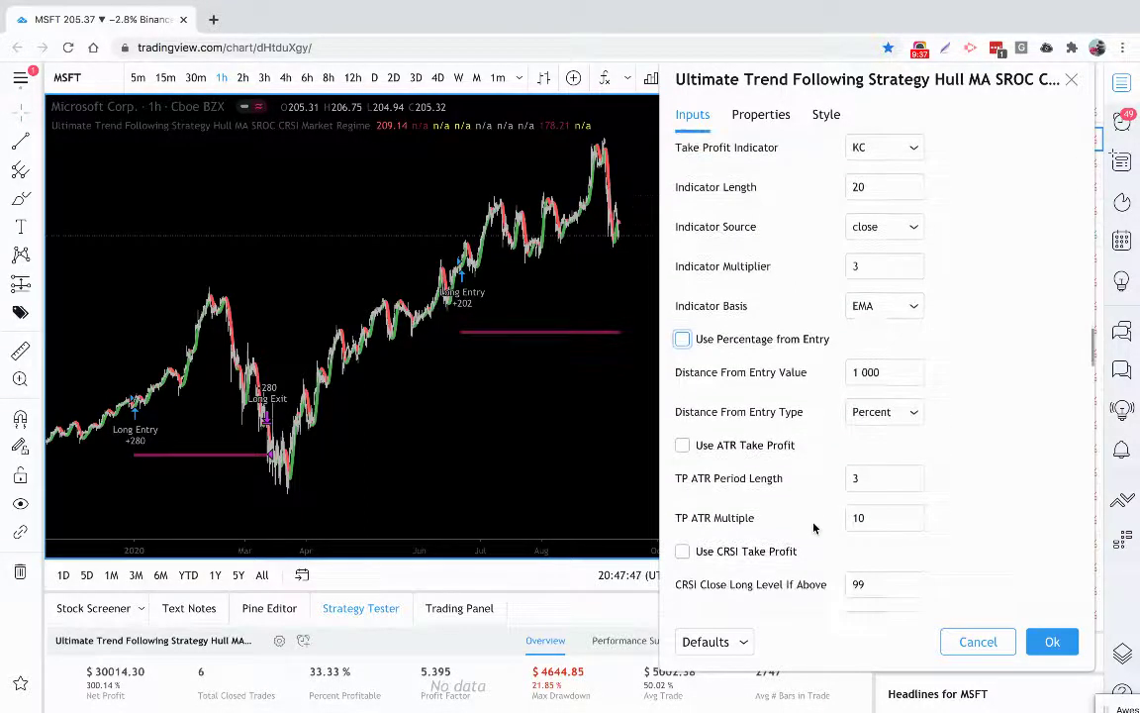
scroll(852, 485, down, 2)
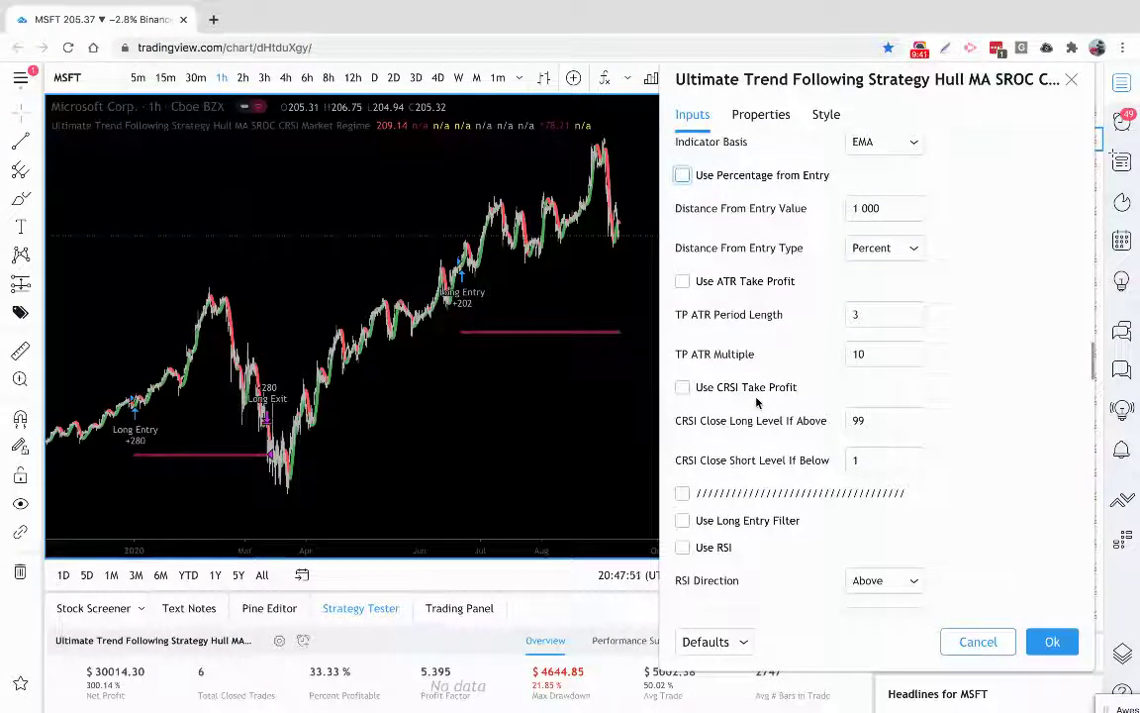
scroll(756, 401, up, 2)
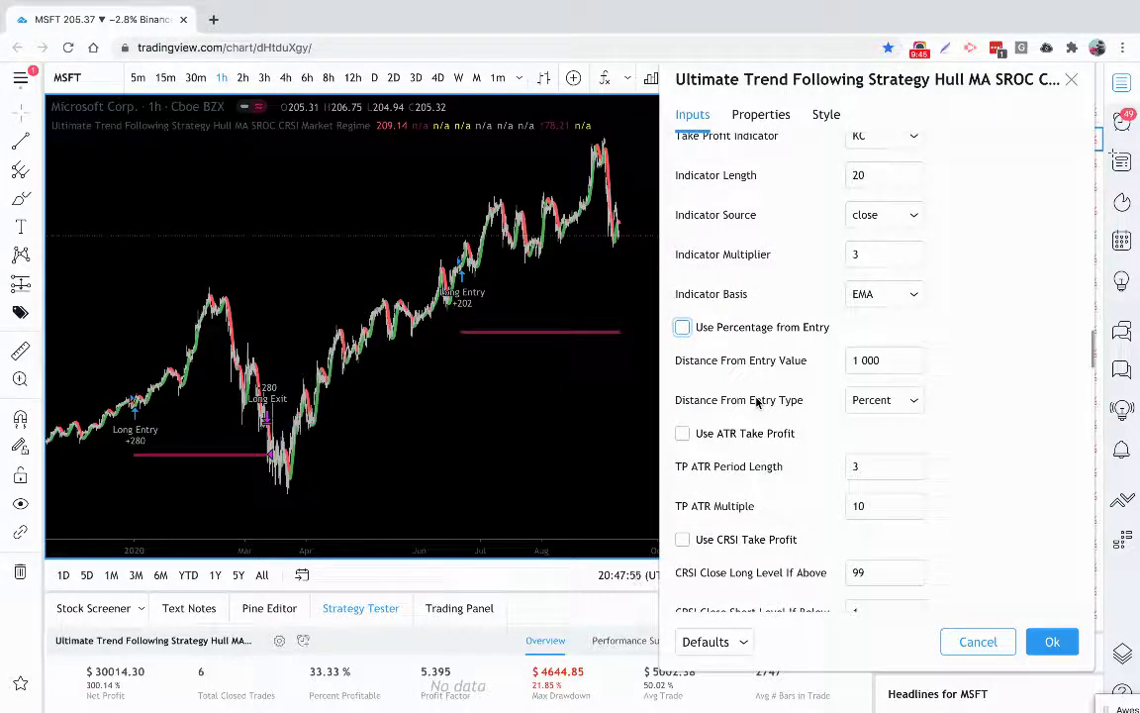
scroll(756, 400, up, 2)
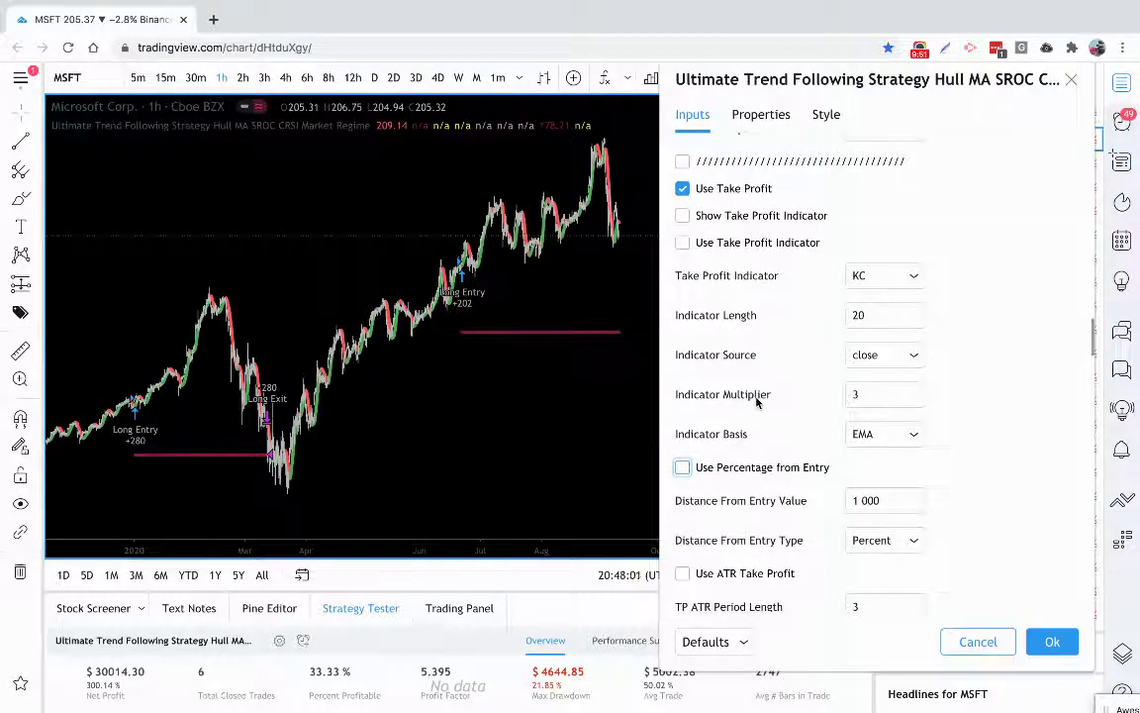
scroll(756, 398, down, 5)
scroll(737, 374, up, 6)
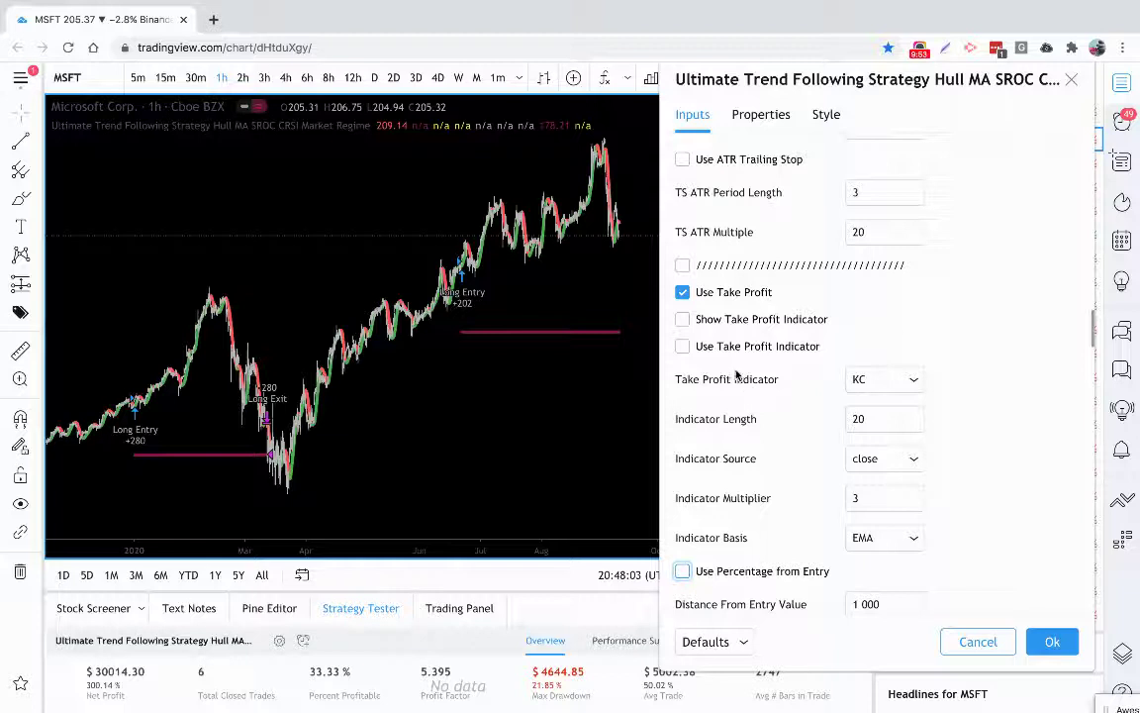
Examine the long and short entry filter sections with their RSI, Stochastics and EMA conditions.
scroll(769, 346, down, 6)
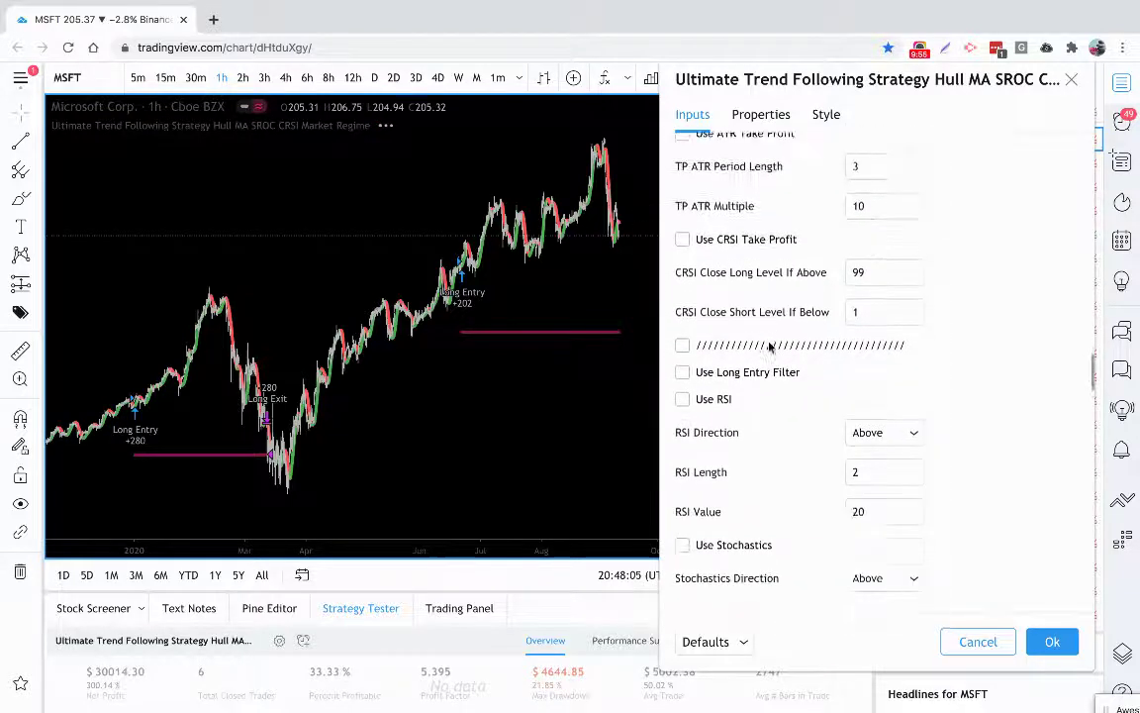
scroll(769, 346, down, 1)
scroll(769, 346, down, 7)
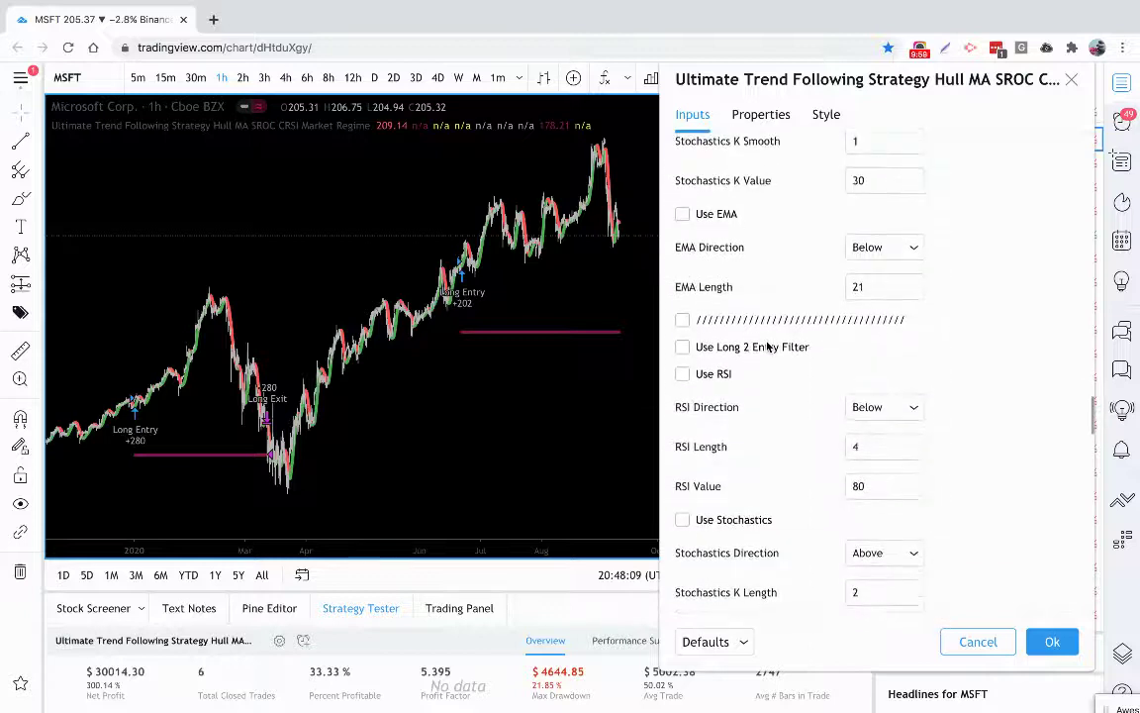
scroll(773, 374, down, 3)
scroll(775, 374, up, 6)
scroll(780, 386, down, 3)
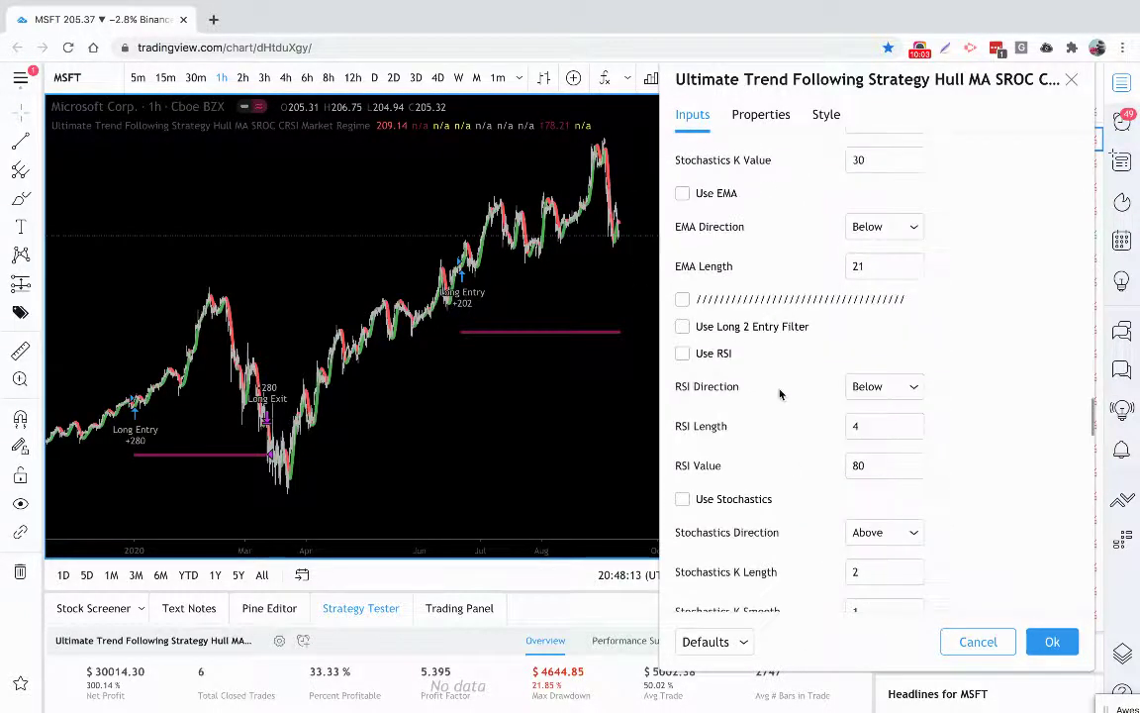
scroll(780, 394, down, 12)
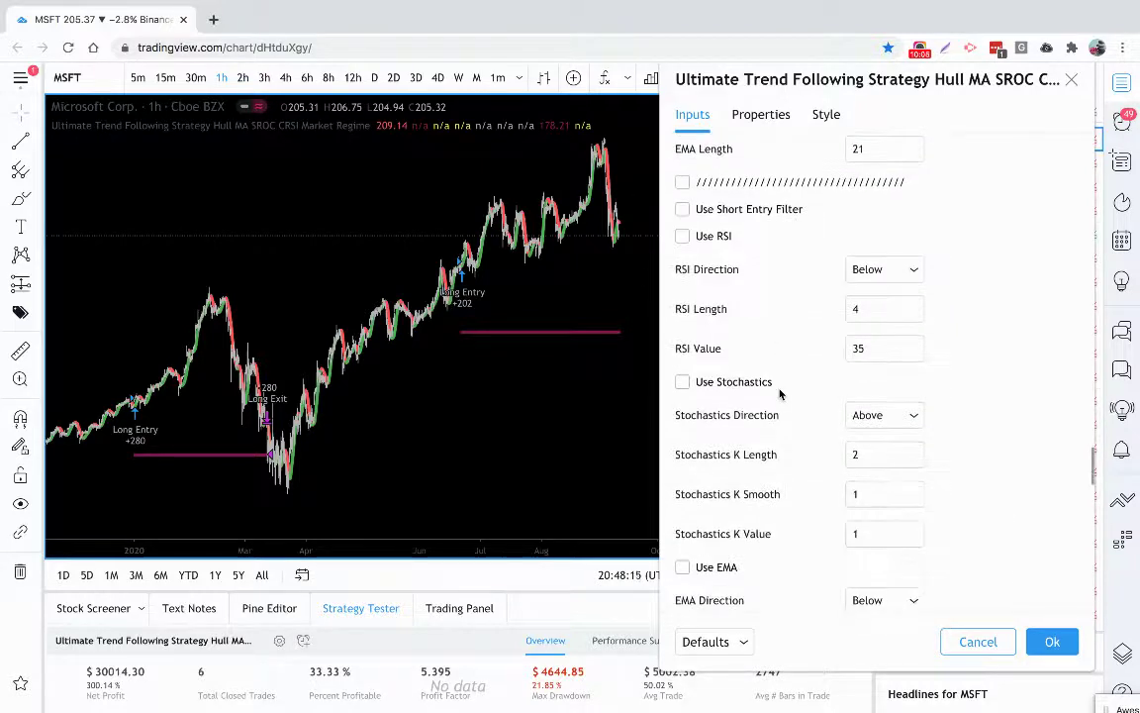
scroll(780, 394, down, 5)
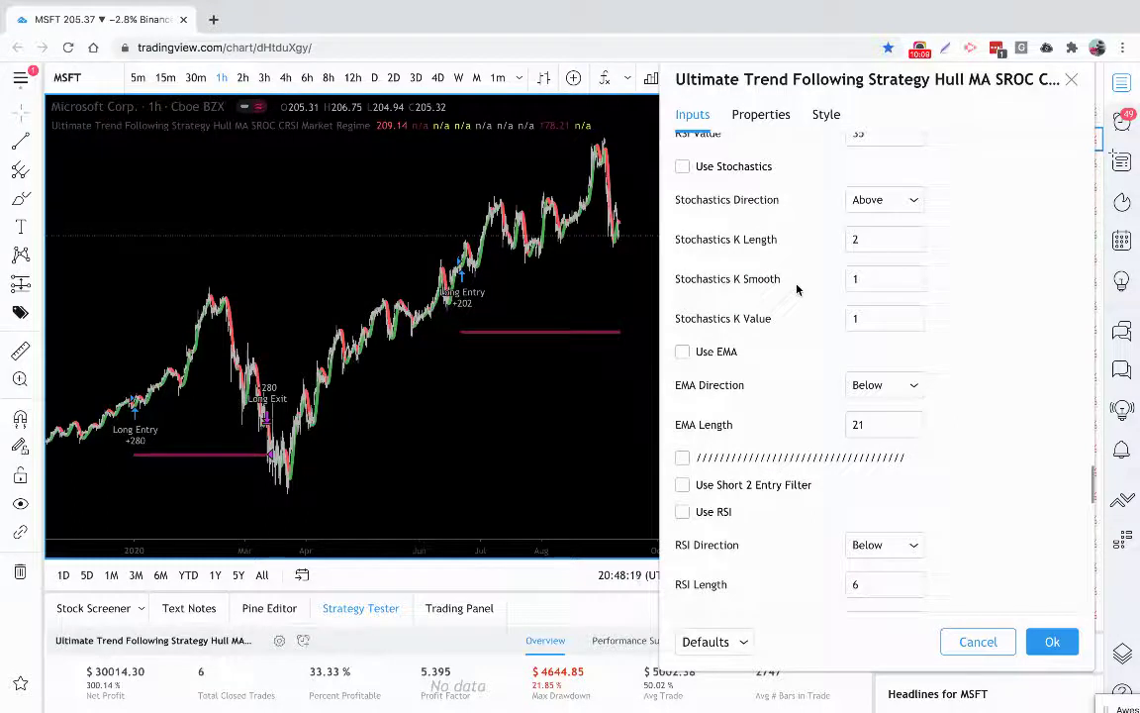
scroll(797, 289, up, 4)
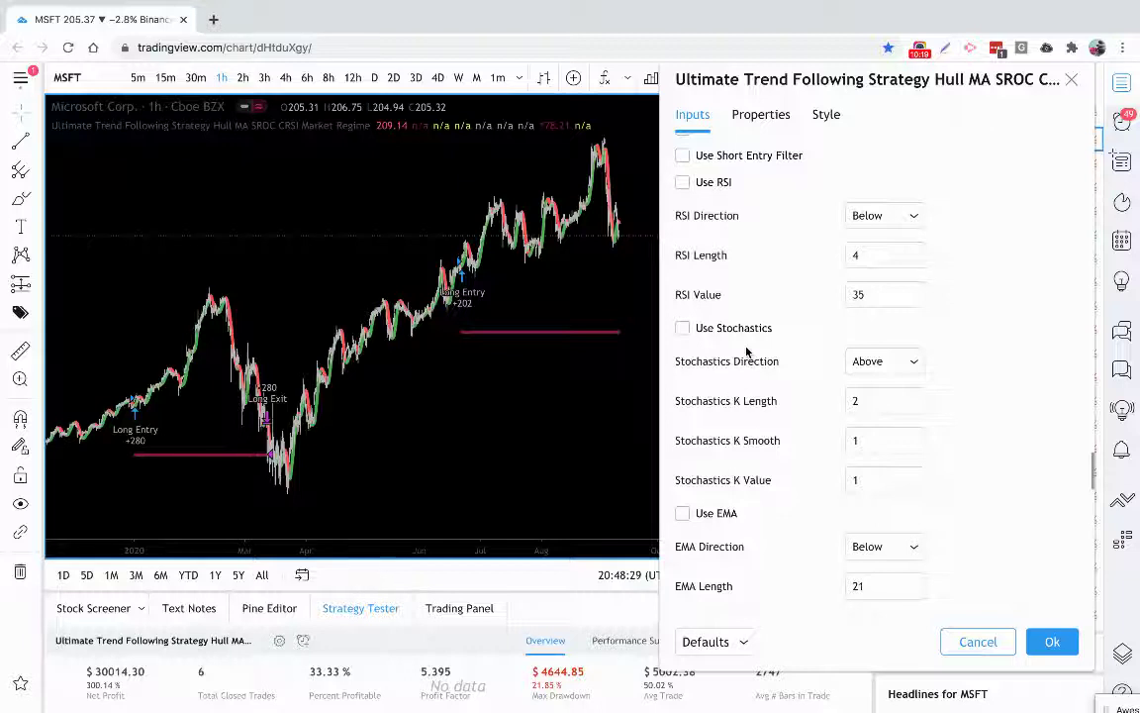
Examine the Long Exit and Short Exit Filter sections and compare them with the entry filters.
scroll(747, 352, down, 10)
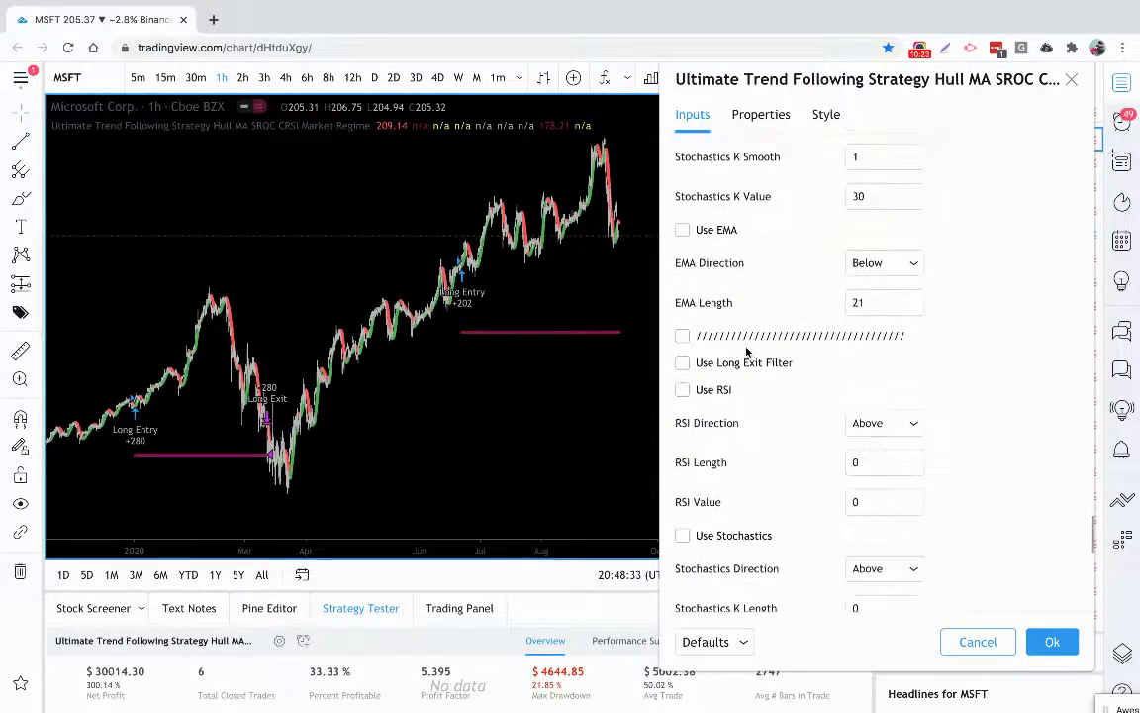
scroll(768, 394, down, 6)
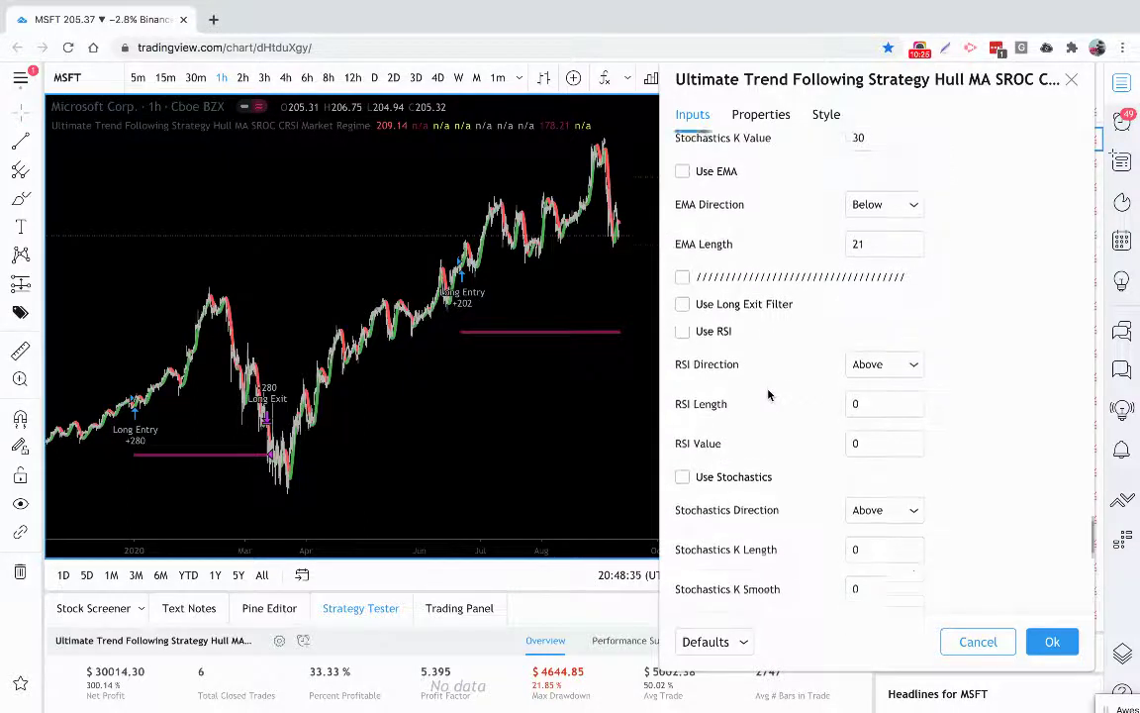
scroll(768, 394, down, 1)
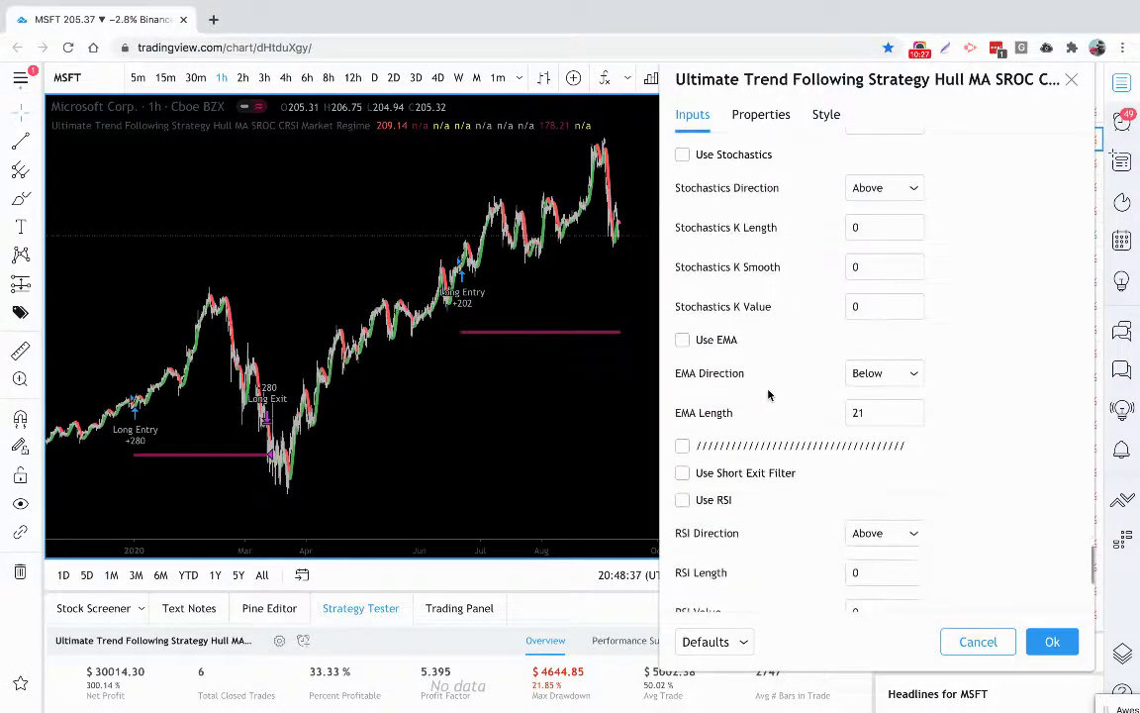
scroll(768, 393, down, 14)
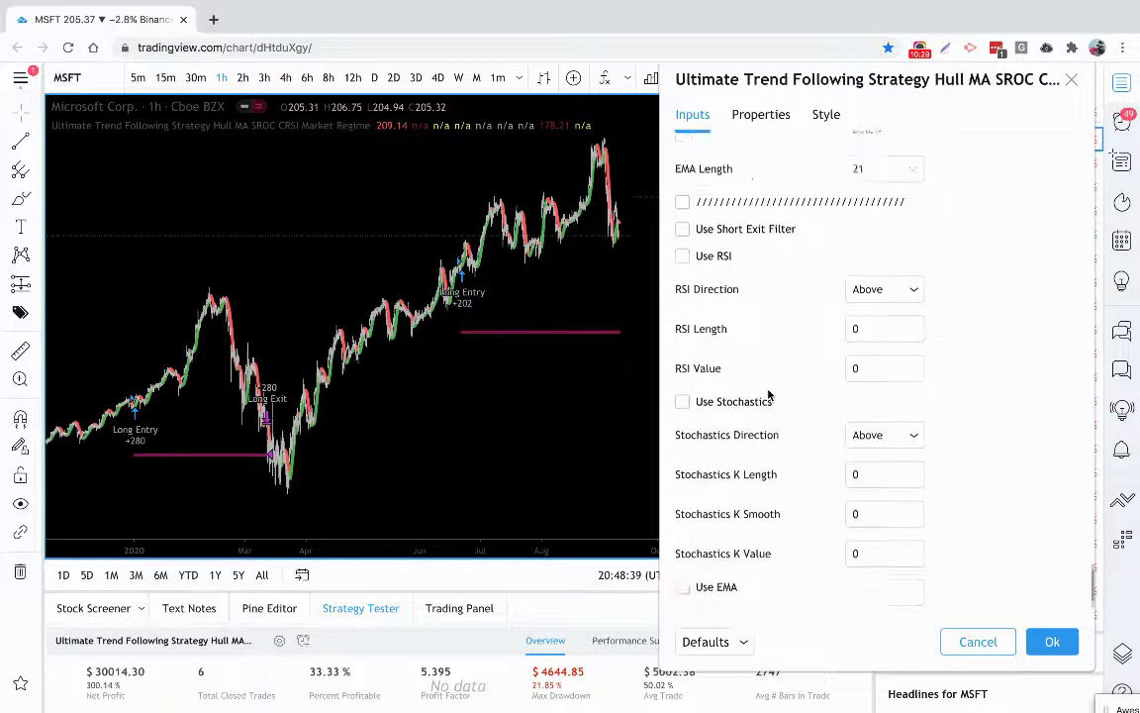
scroll(790, 422, up, 7)
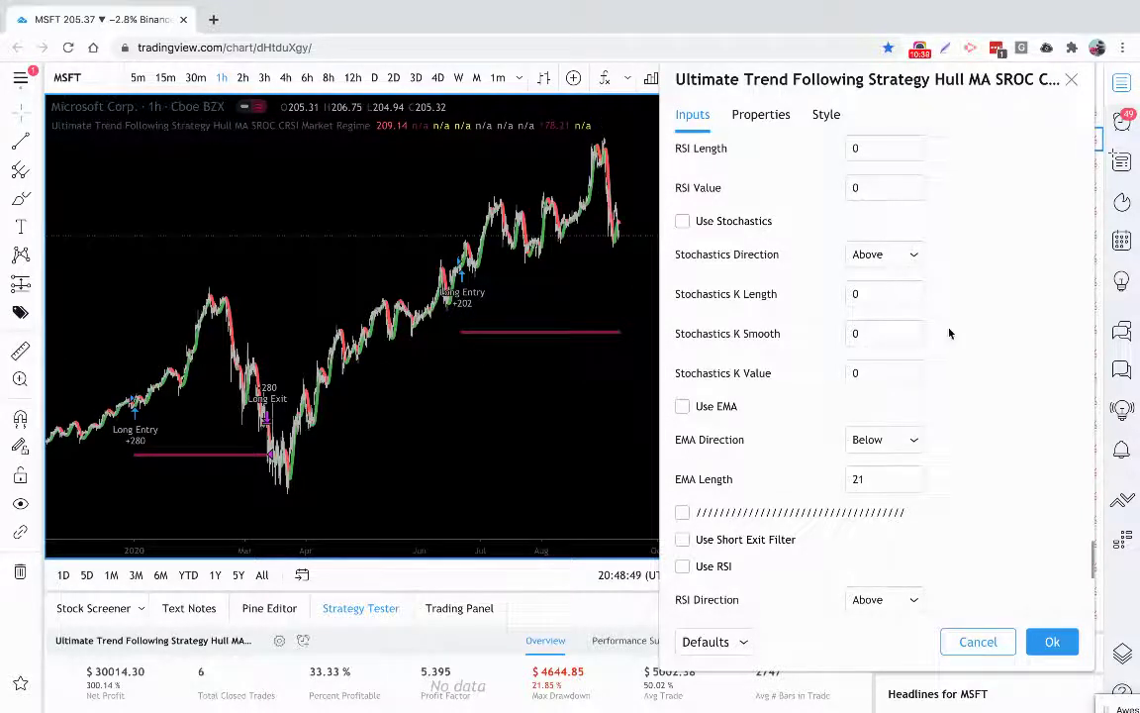
scroll(949, 333, down, 3)
scroll(948, 333, down, 1)
scroll(948, 333, up, 13)
scroll(949, 332, down, 6)
scroll(948, 333, up, 2)
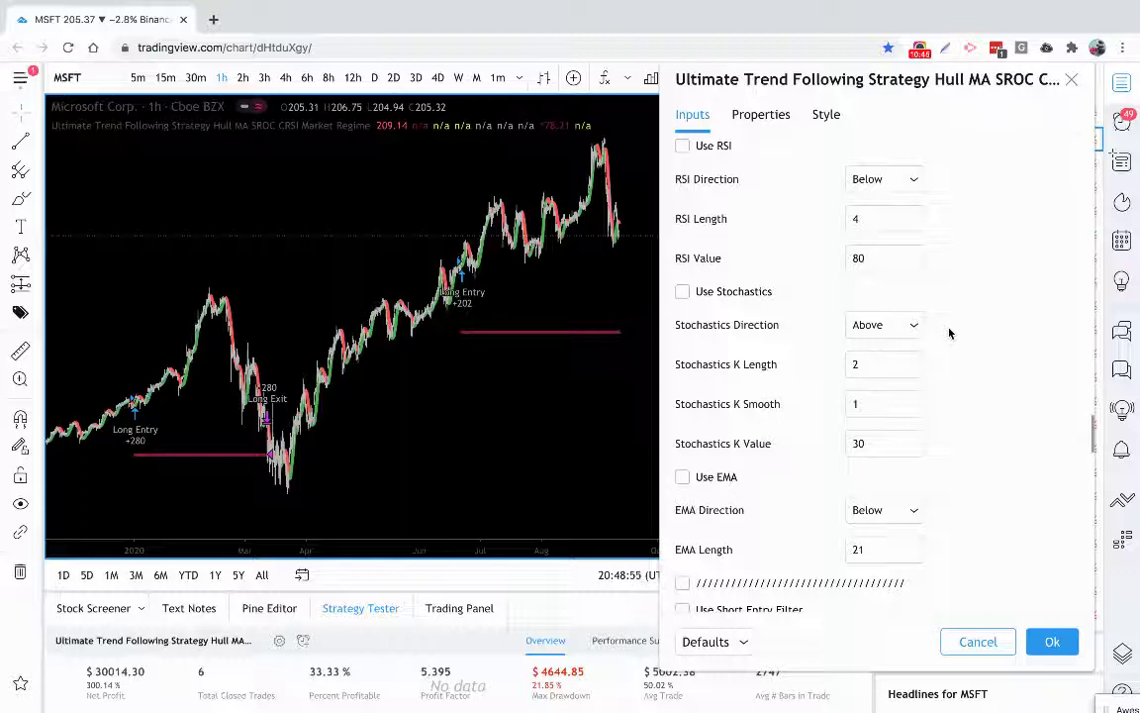
scroll(948, 332, up, 1)
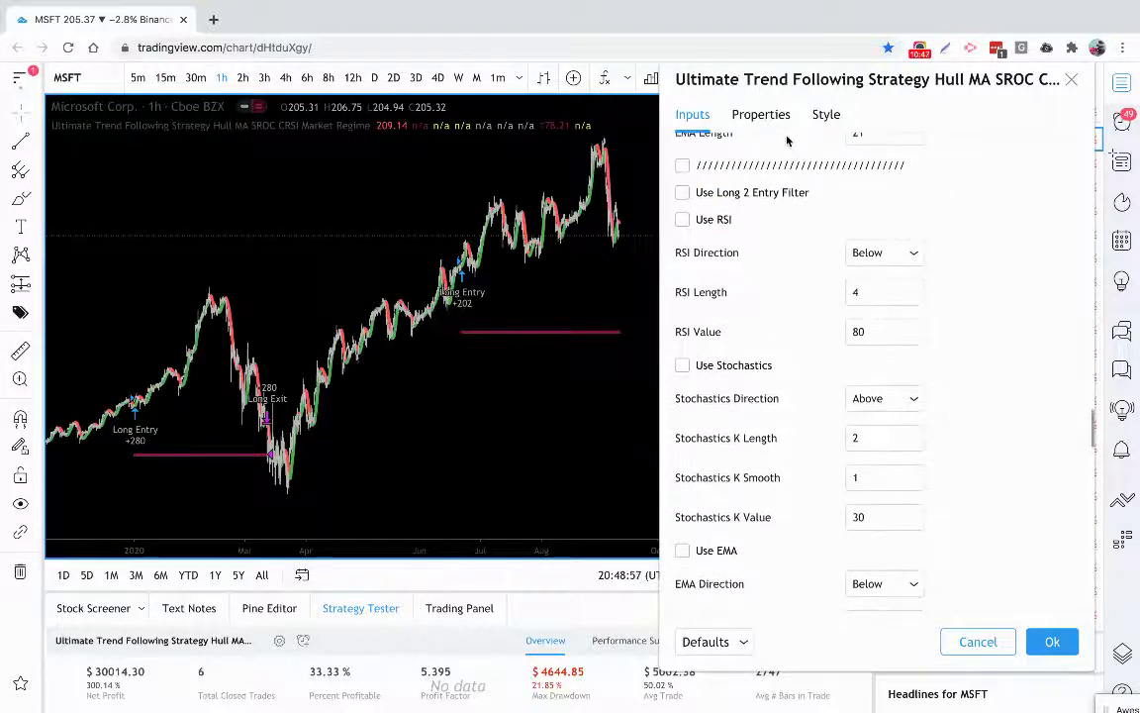
Set the strategy's Initial Capital property to 1000000, trying 100000 first.
click(762, 115)
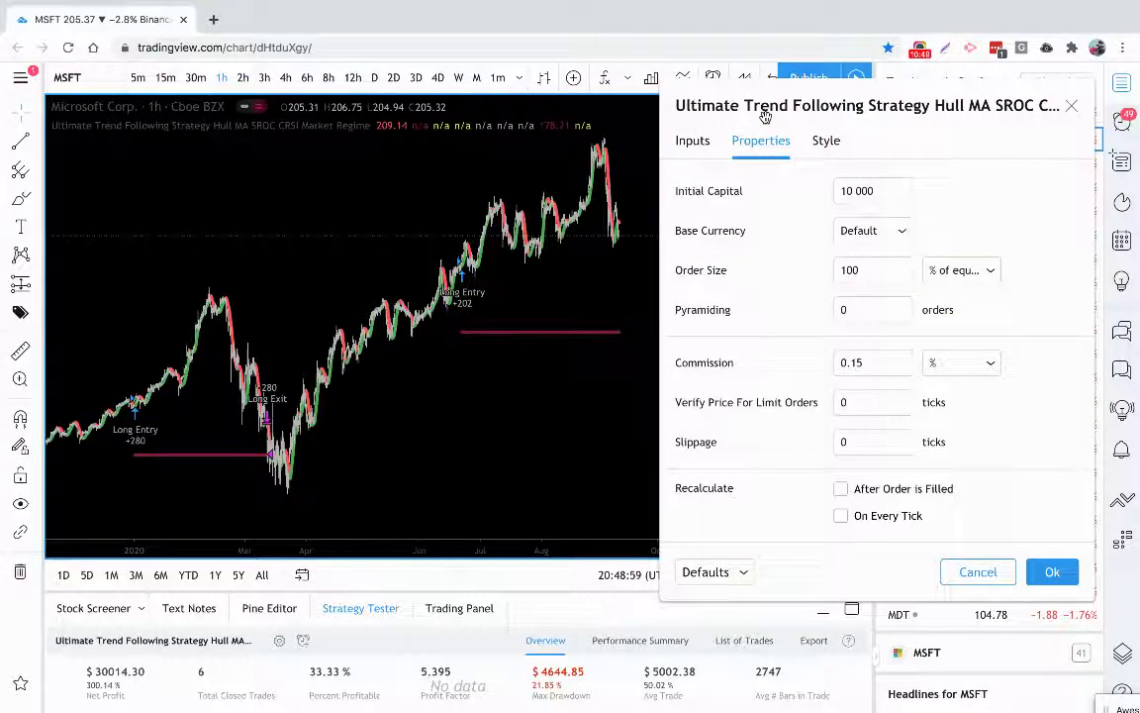
click(886, 191)
text(0)
click(891, 191)
text(0)
click(953, 245)
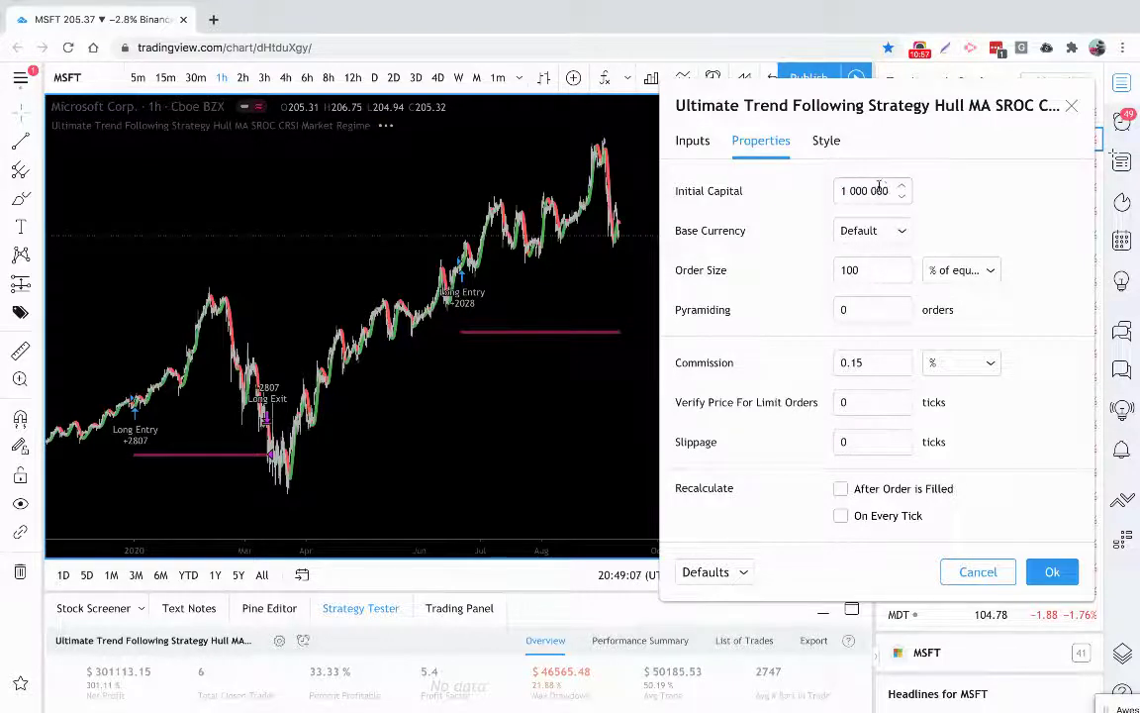
Set the strategy's Initial Capital to 1000.
drag(887, 187, 814, 191)
text(1000)
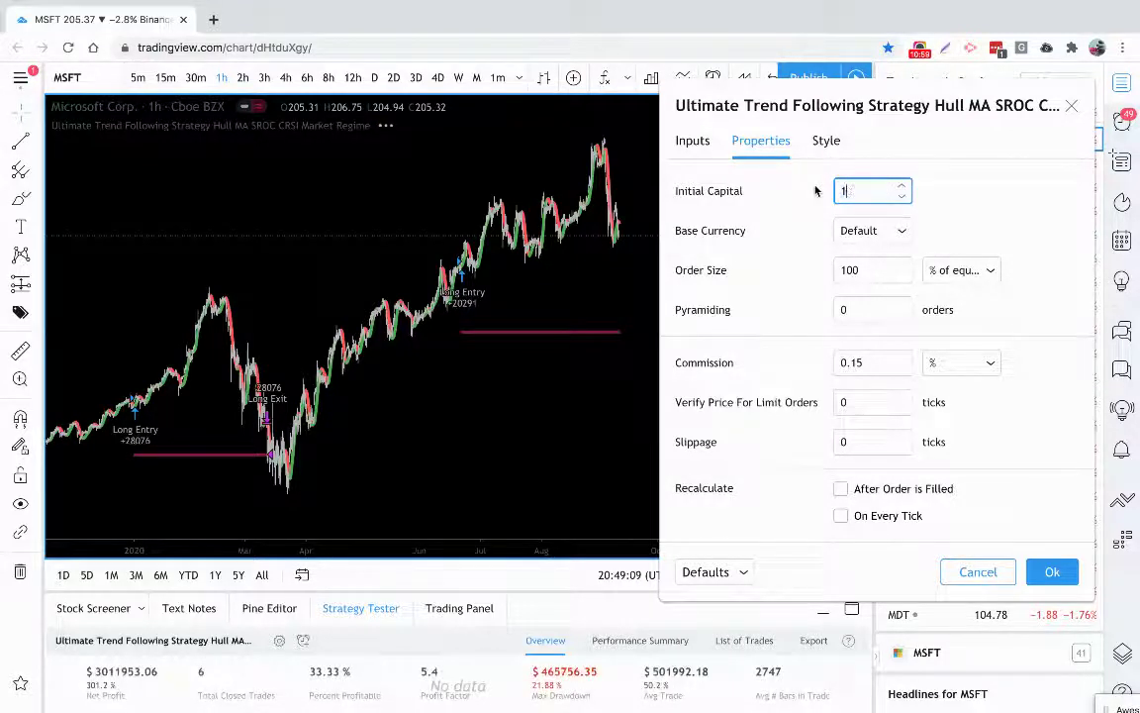
click(937, 209)
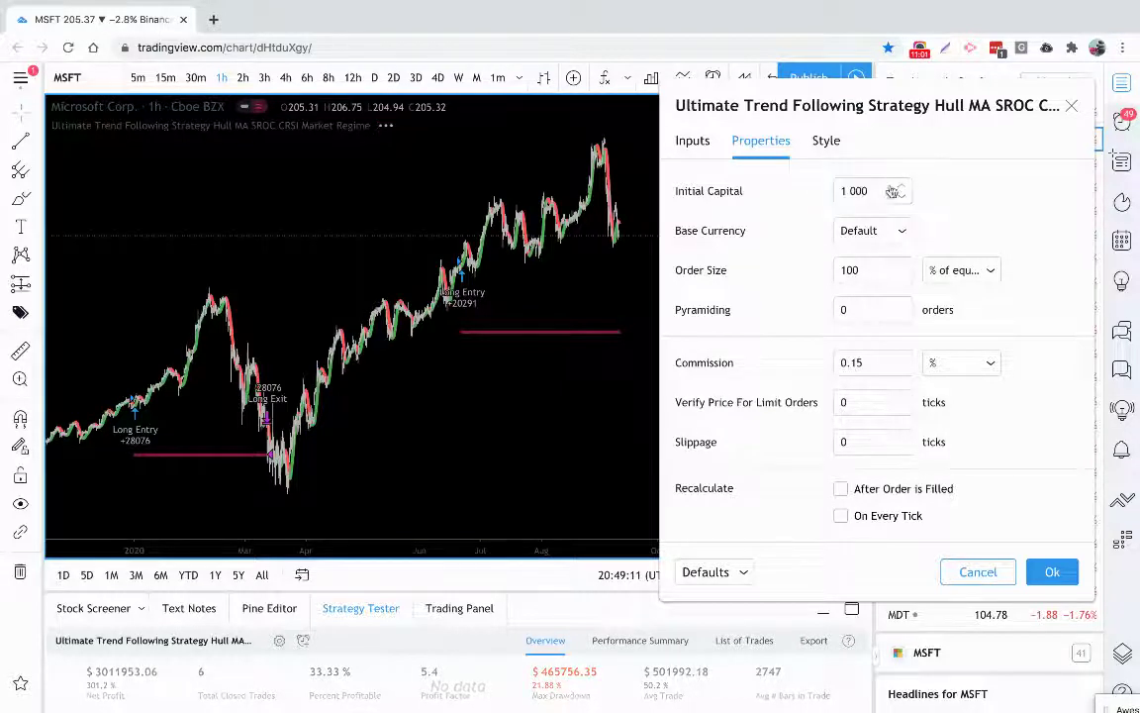
Change the Order Size unit to USD and set the Order Size to 1000.
click(937, 270)
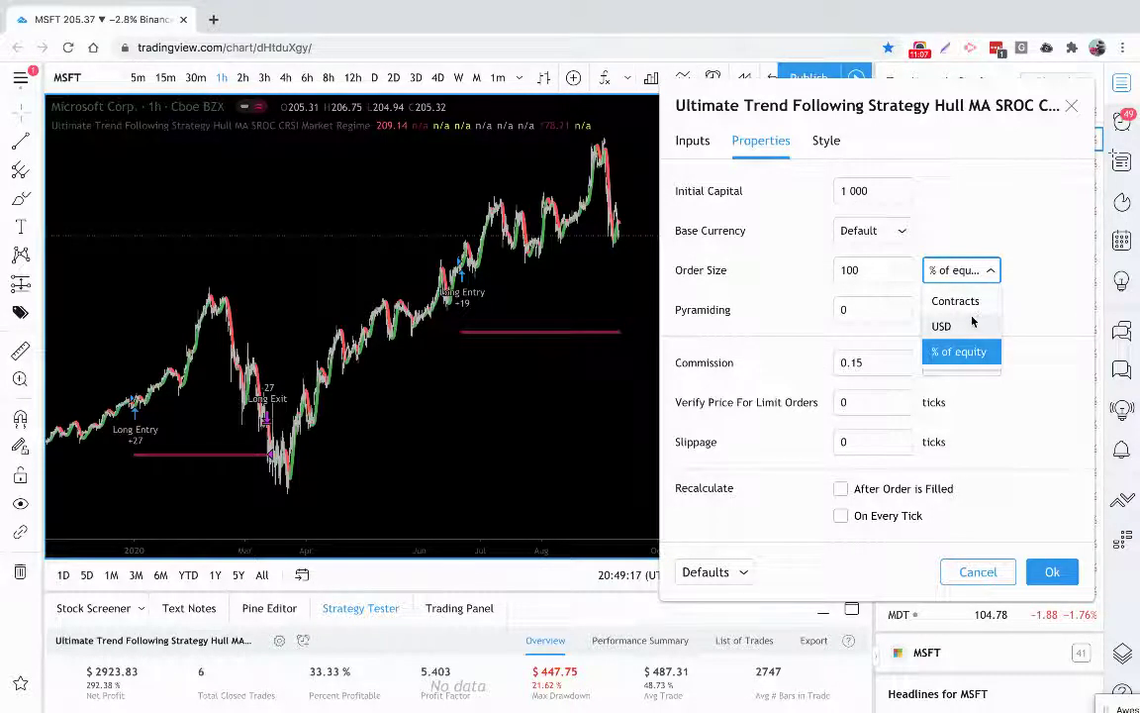
click(941, 325)
click(868, 268)
text(0)
click(1031, 230)
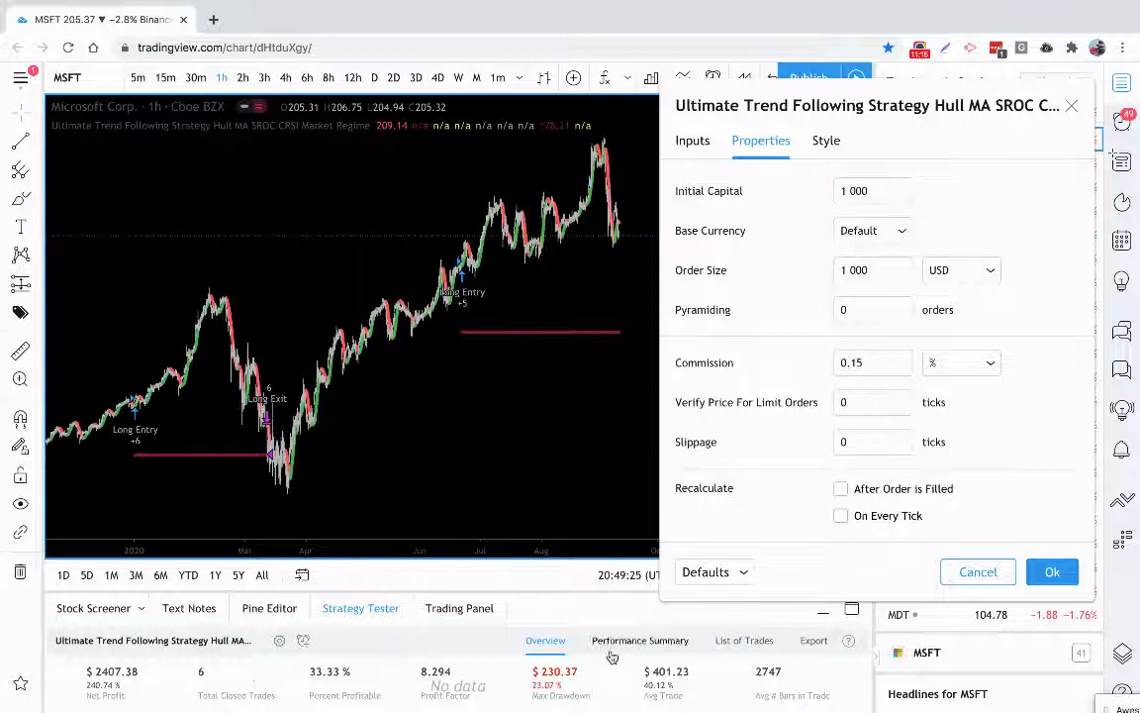
Check the Base Currency options and set the Order Size to 100 % of equity.
click(899, 234)
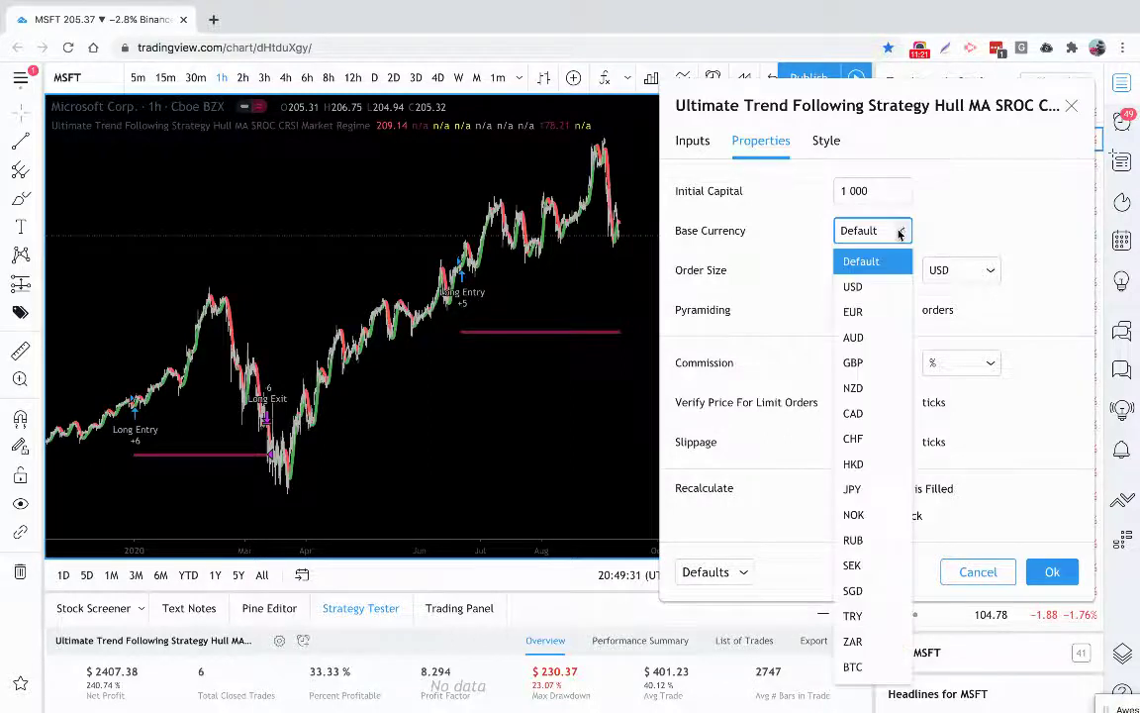
click(946, 223)
click(950, 271)
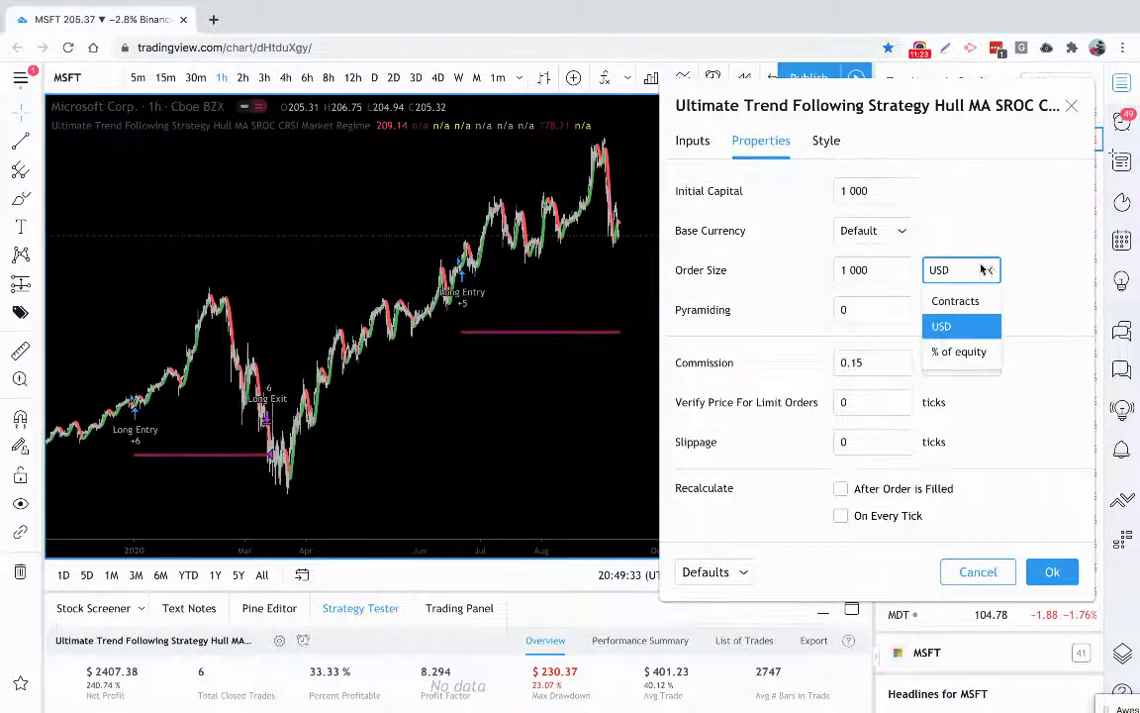
click(965, 351)
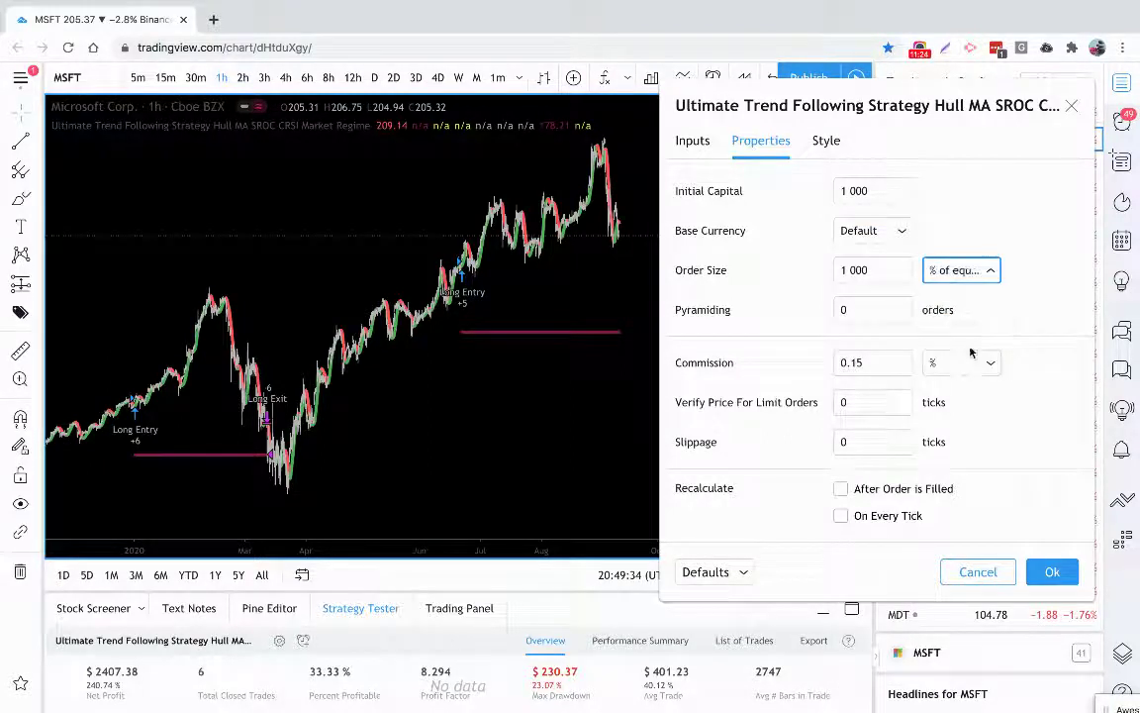
click(887, 270)
key(BackSpace)
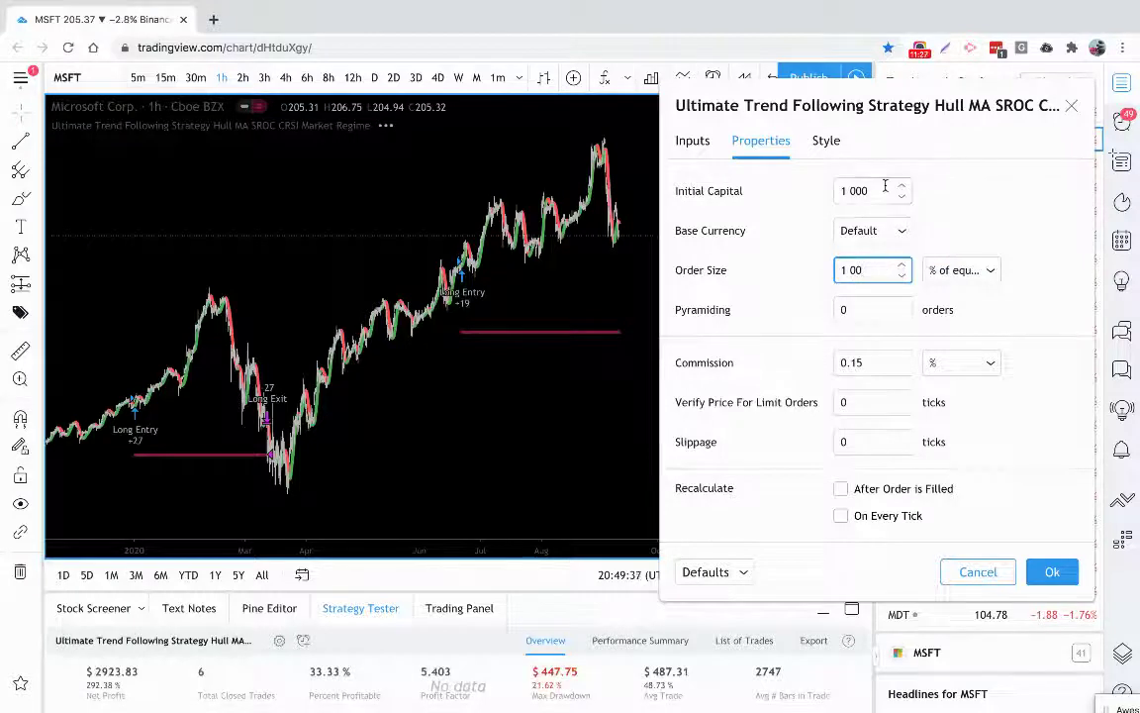
Set the Initial Capital to 10000 and open the strategy's style settings.
click(885, 188)
click(967, 247)
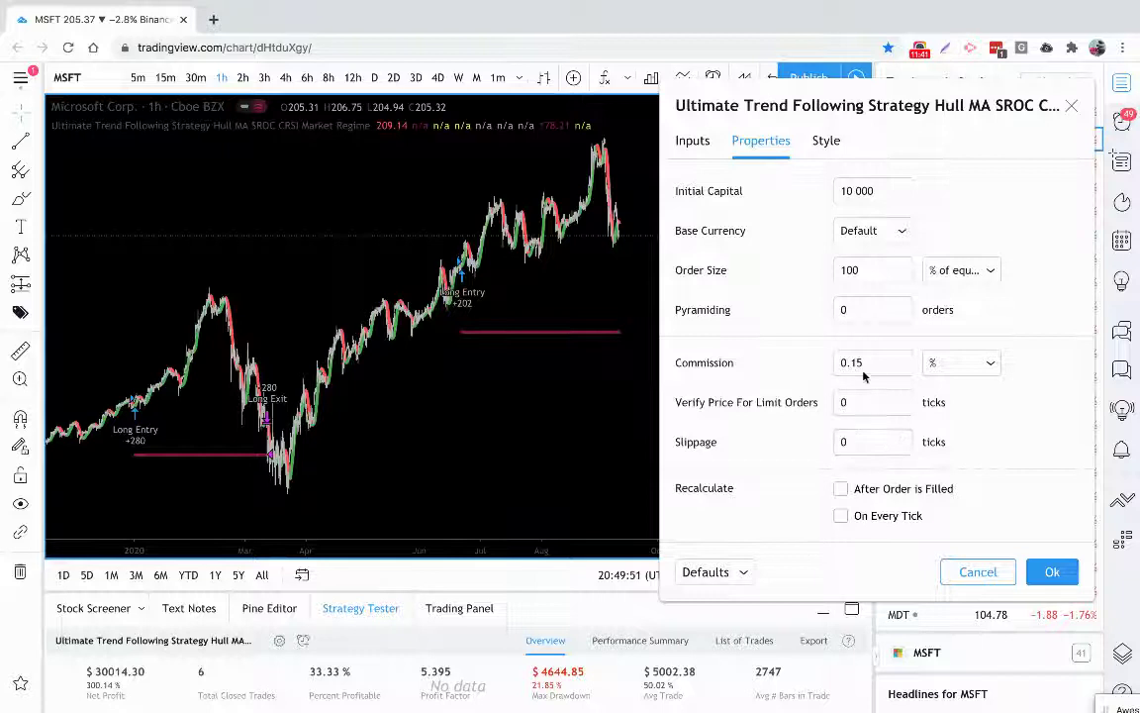
click(826, 143)
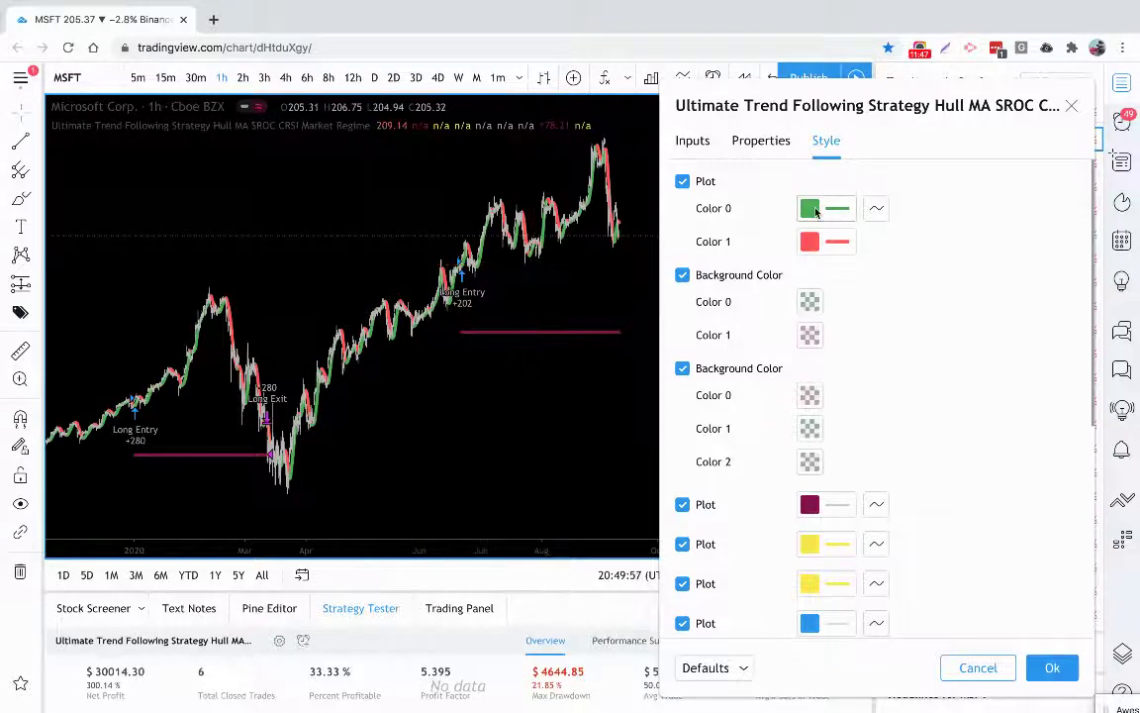
Set the first plot's Color 0 to the custom bright green and its Color 1 to the custom bright red.
click(831, 219)
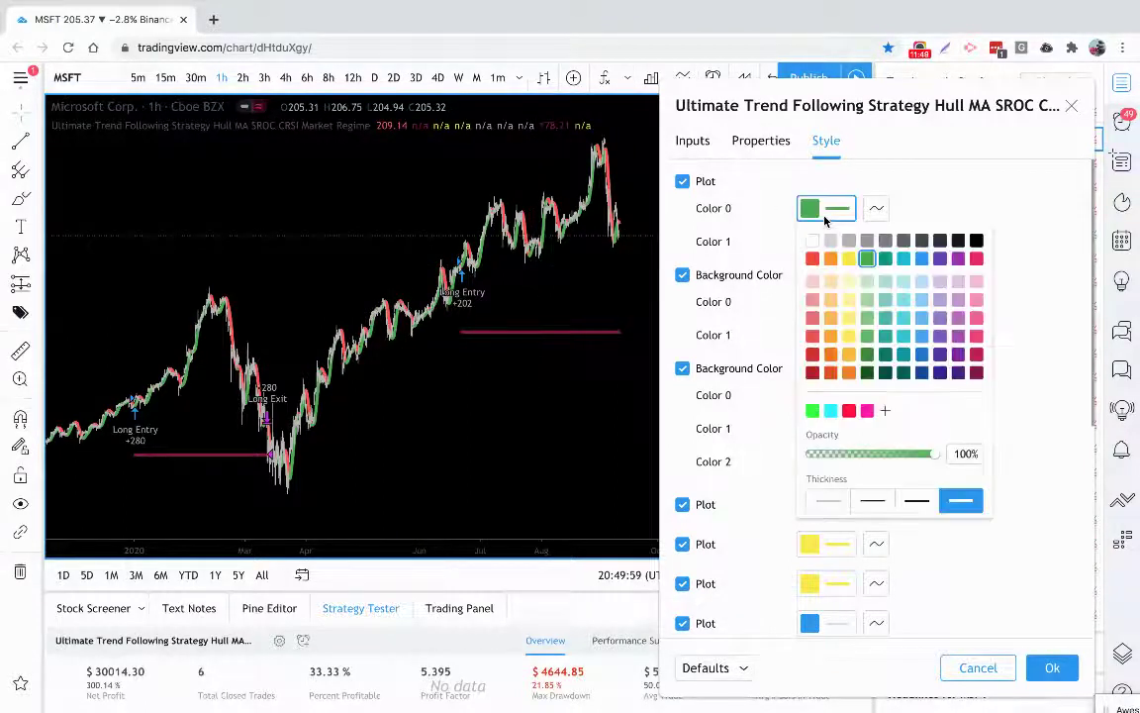
click(813, 411)
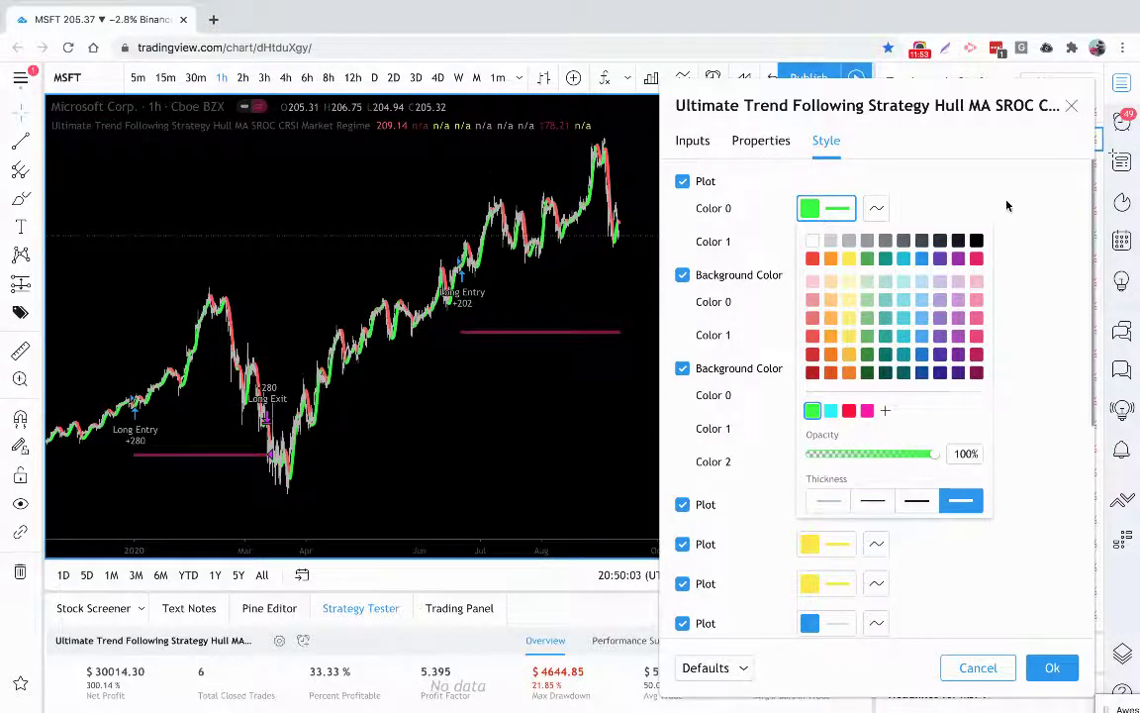
click(1007, 204)
click(827, 241)
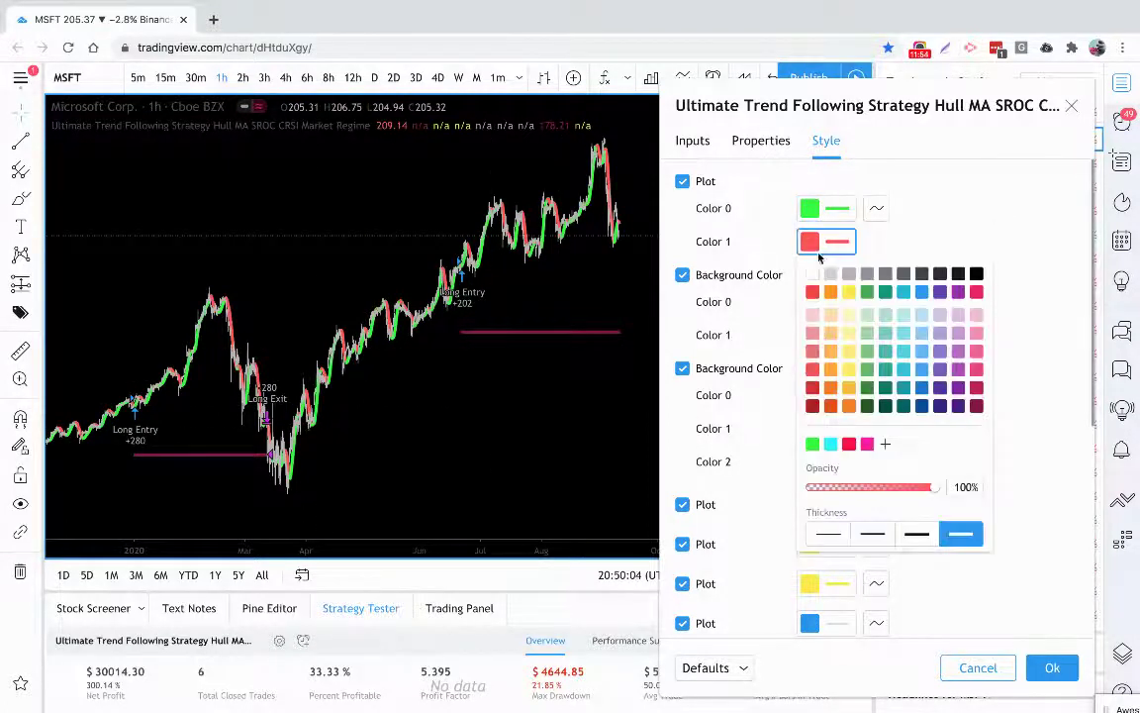
click(848, 443)
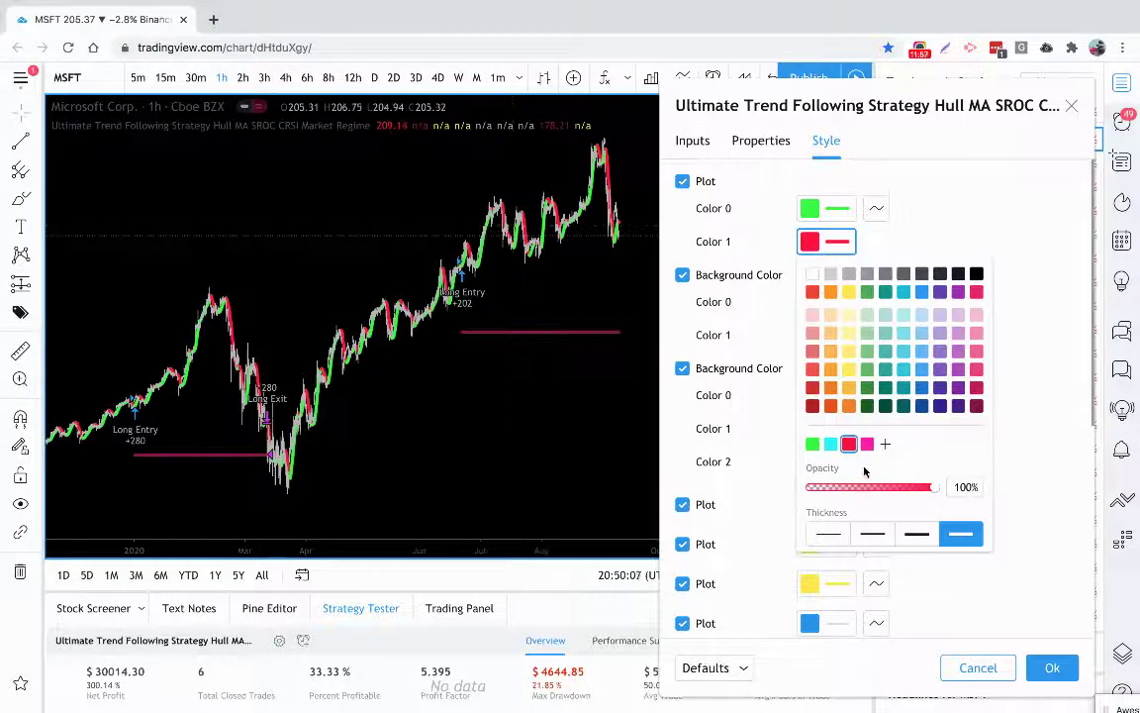
Try the thinnest line thickness on the first plot's Color 1 and Color 0.
click(829, 534)
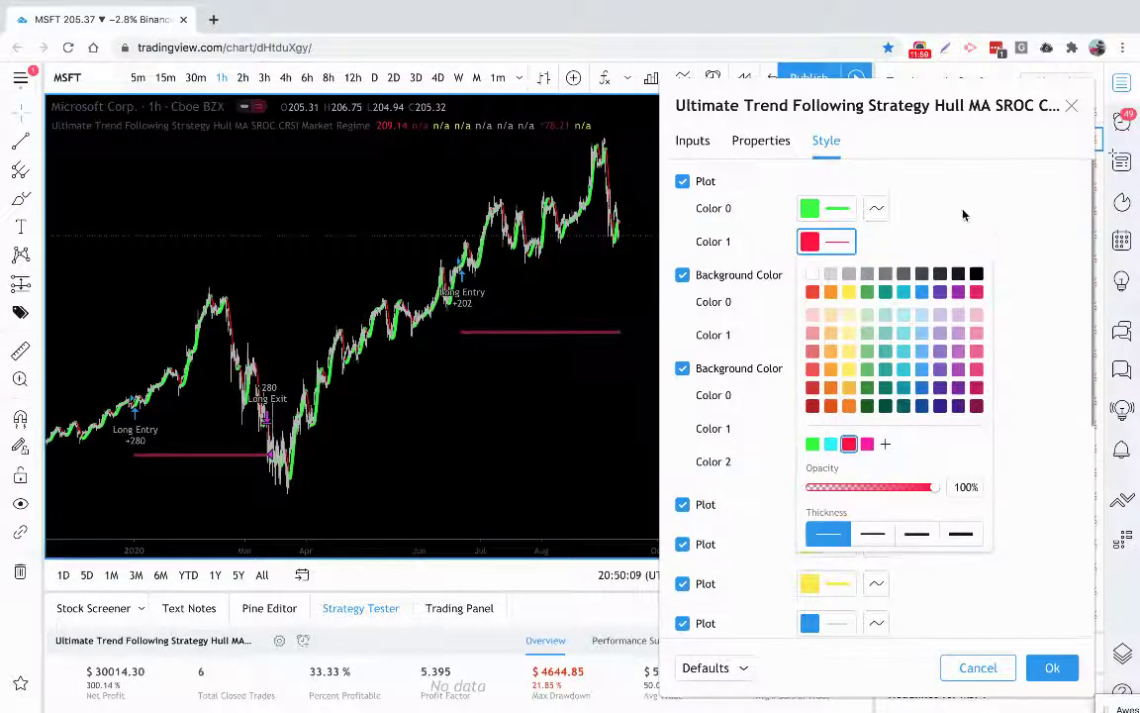
click(963, 214)
click(826, 208)
click(829, 500)
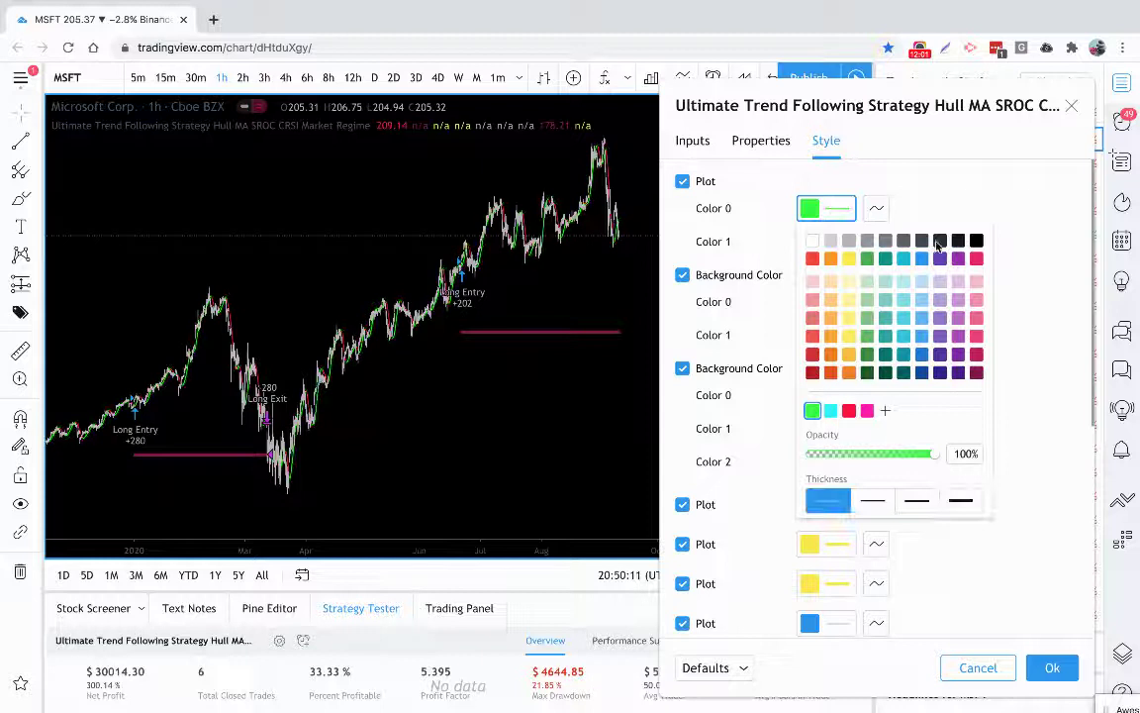
Restore the thickest line thickness for the first plot's Color 0 and Color 1.
click(960, 500)
click(921, 206)
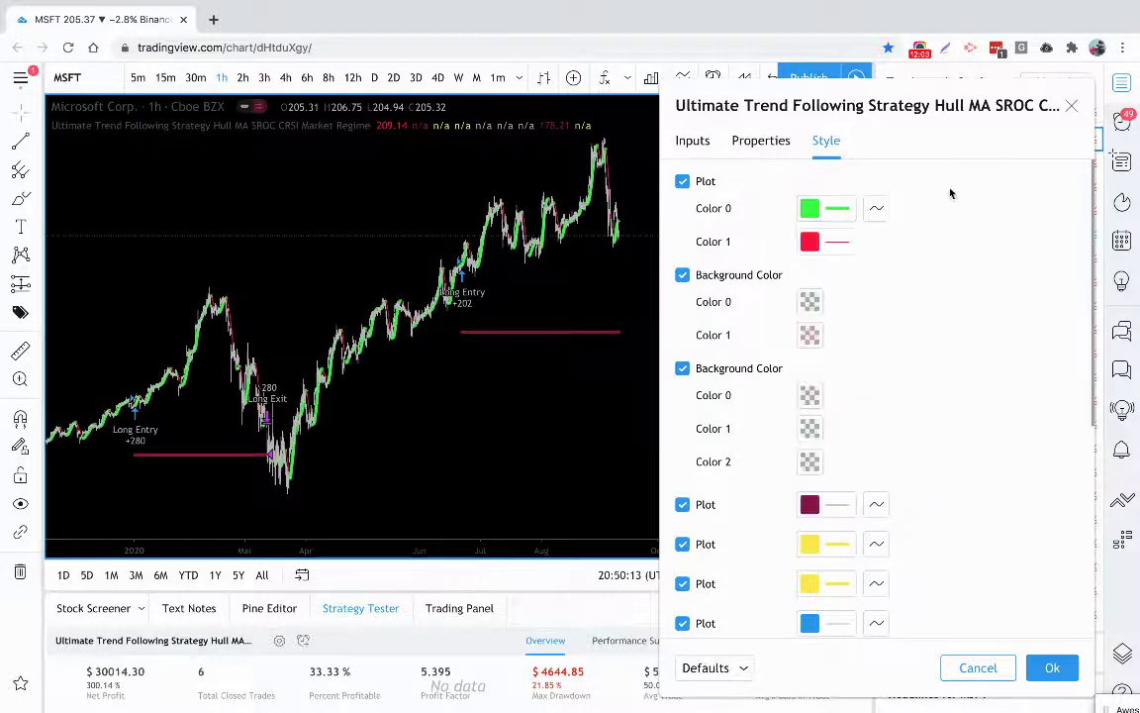
click(837, 242)
click(960, 534)
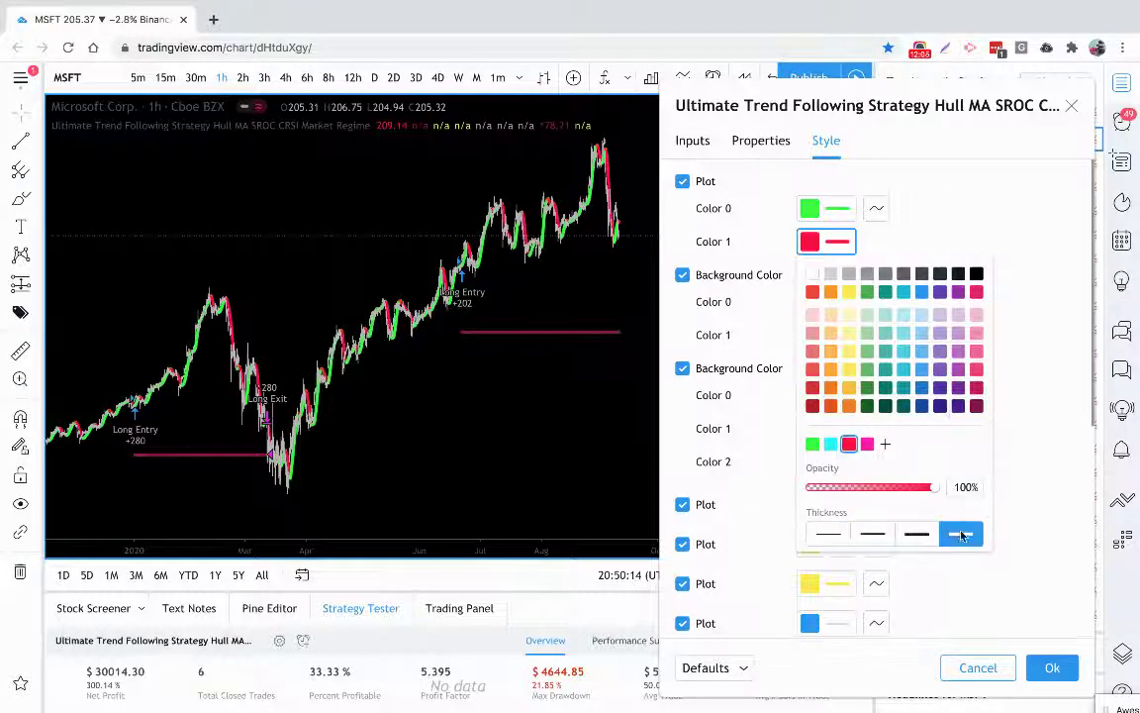
click(997, 245)
Change the maroon plot that draws the horizontal lines below the trades to the custom cyan.
scroll(1000, 211, down, 5)
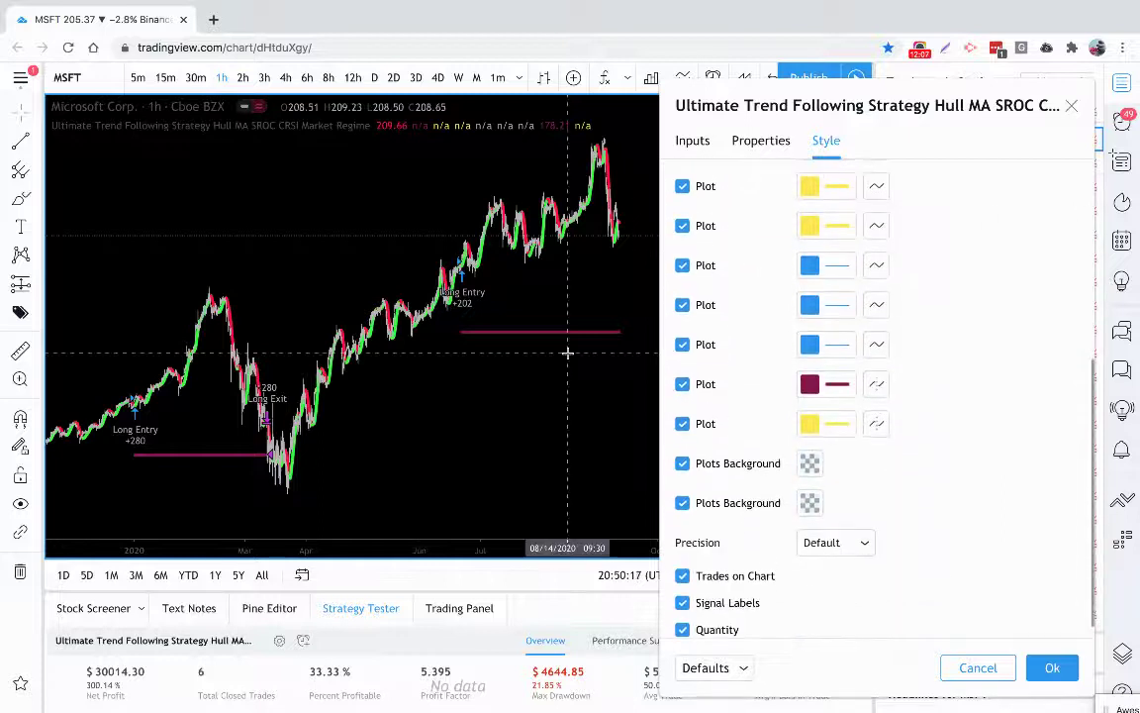
click(826, 384)
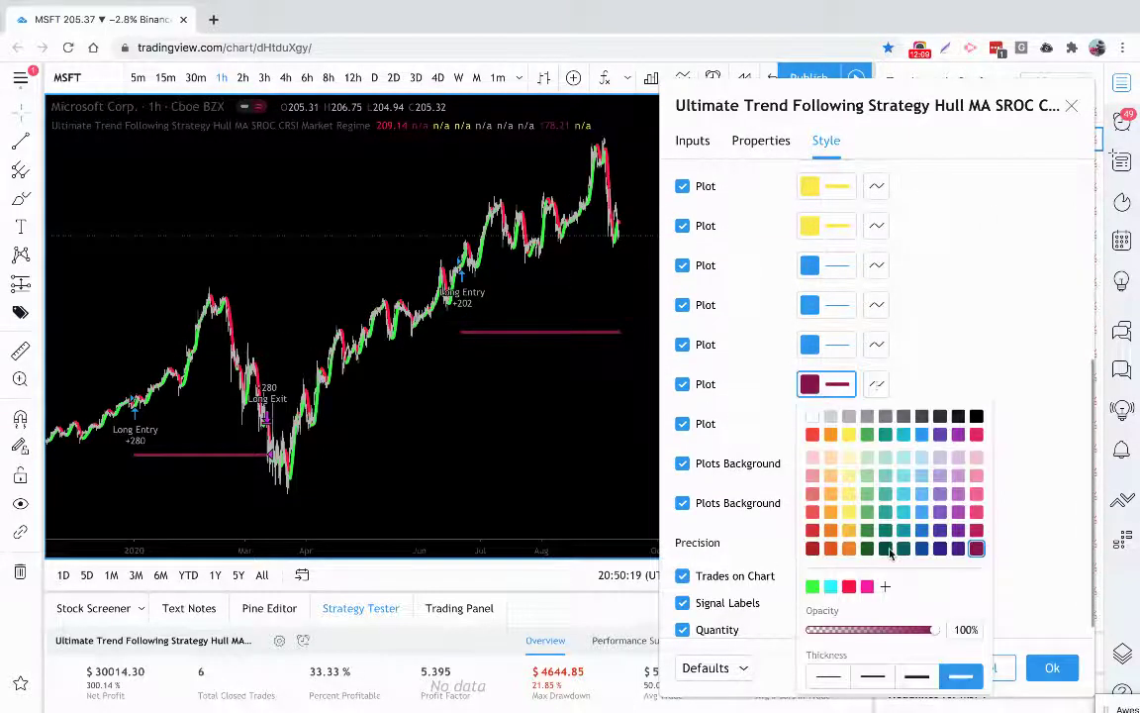
click(831, 586)
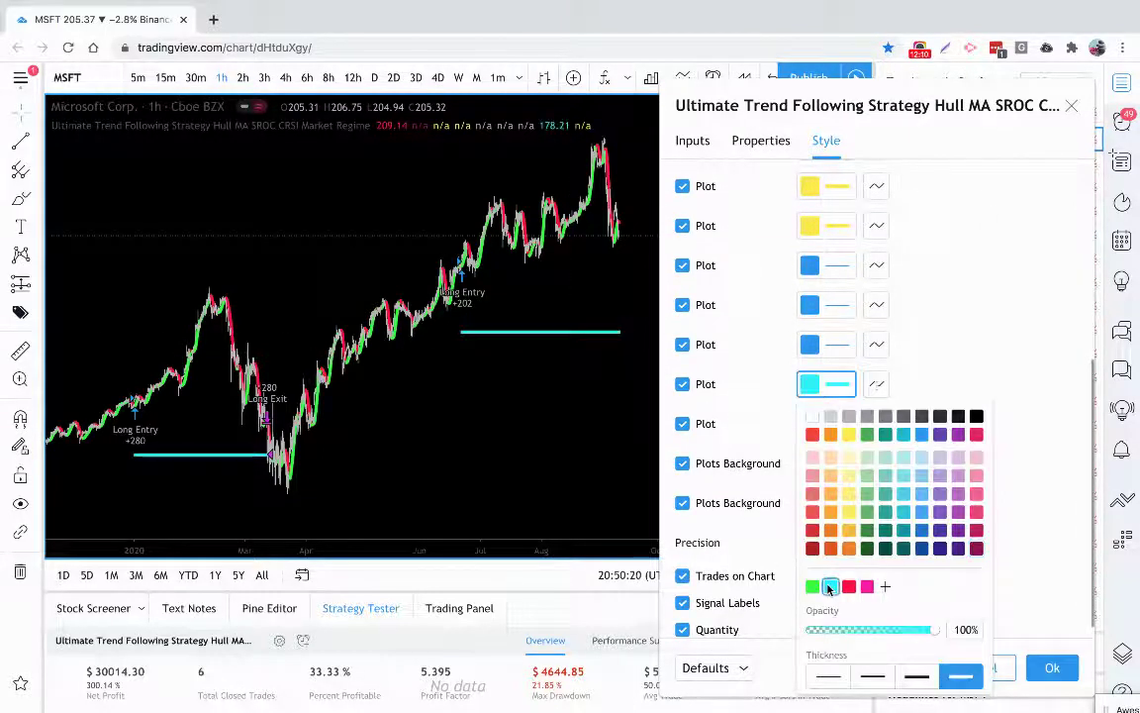
click(952, 317)
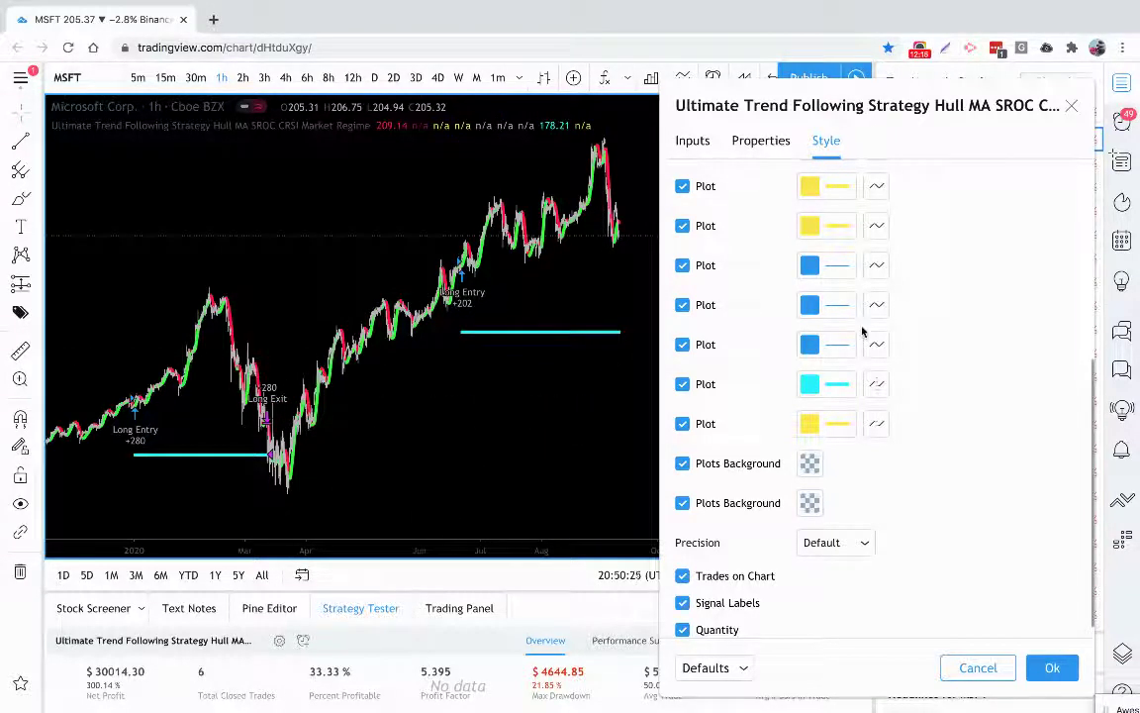
Set the cyan horizontal-line plot back to dark maroon.
click(827, 384)
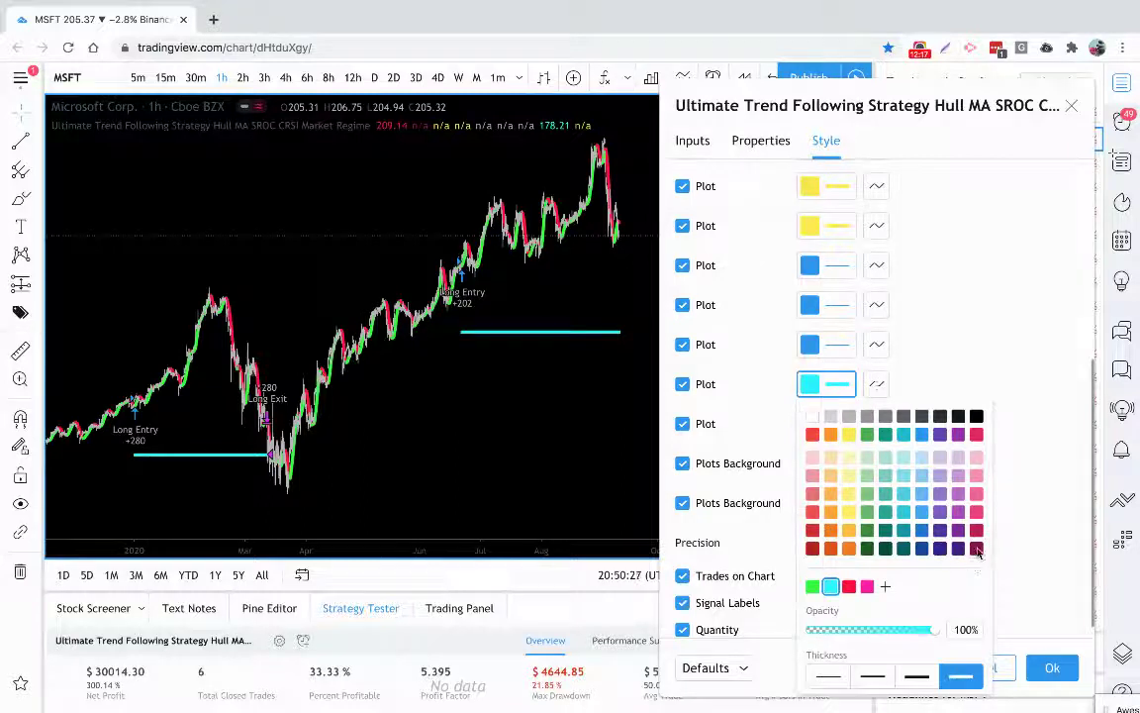
click(978, 550)
click(967, 321)
Turn Trades on Chart off and back on in the strategy's style settings.
scroll(968, 321, down, 1)
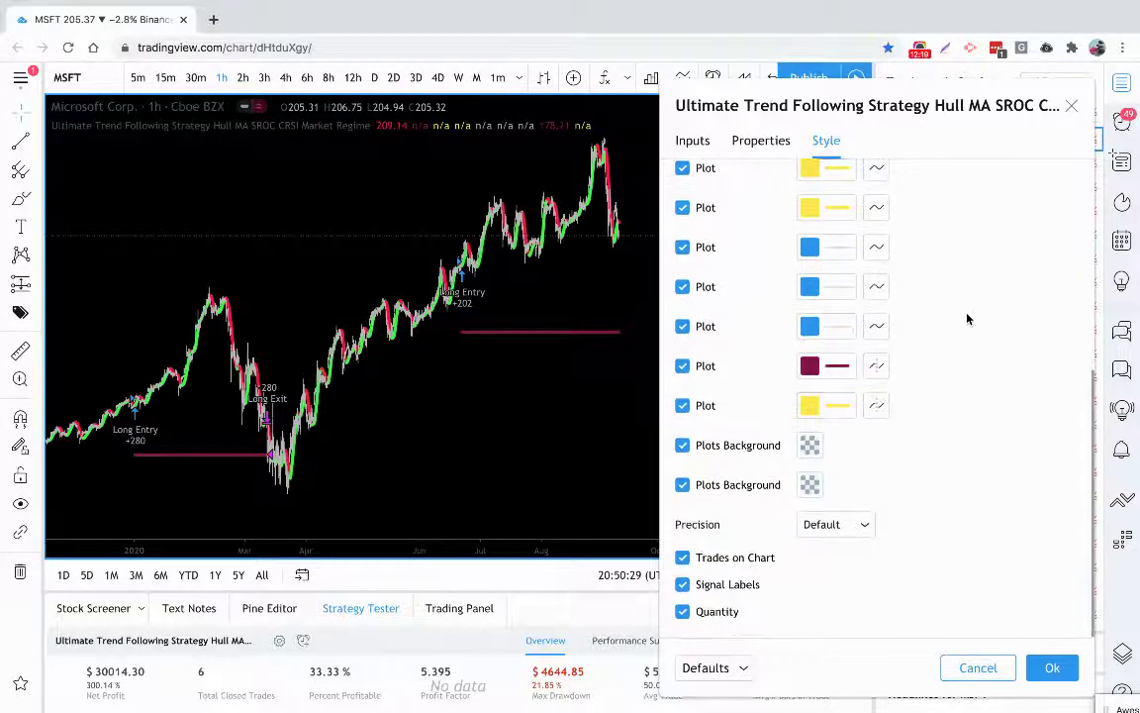
click(683, 558)
click(683, 558)
Return from the style settings to the strategy's input settings.
scroll(884, 426, up, 5)
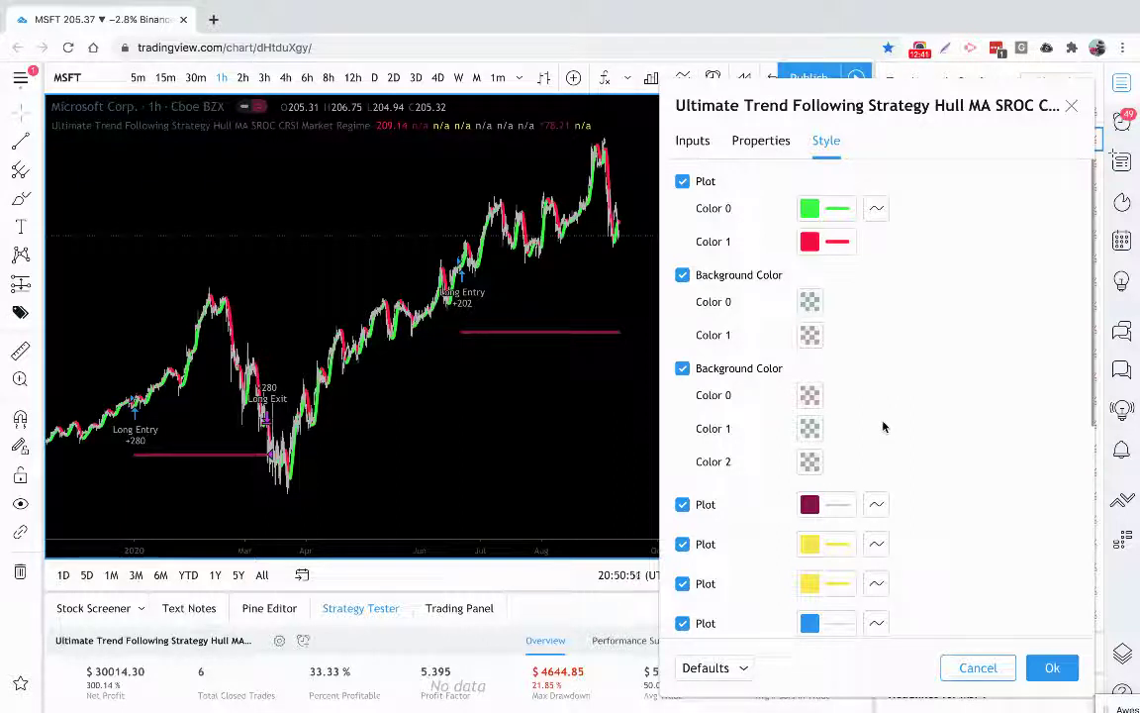
click(697, 143)
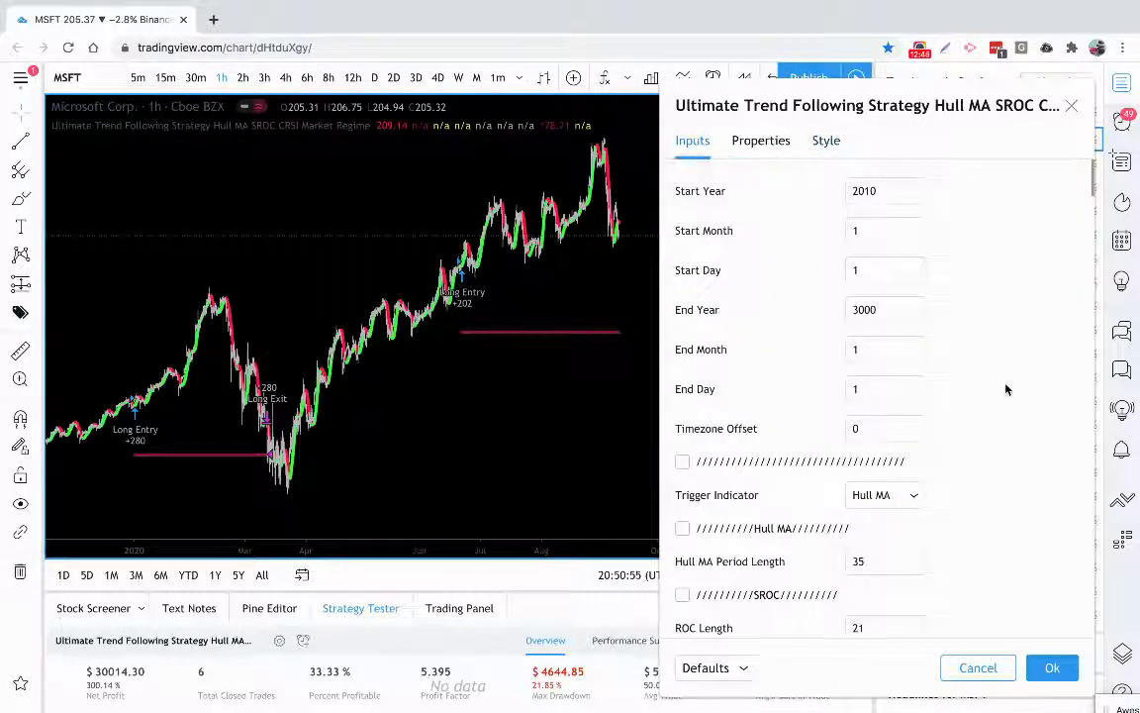